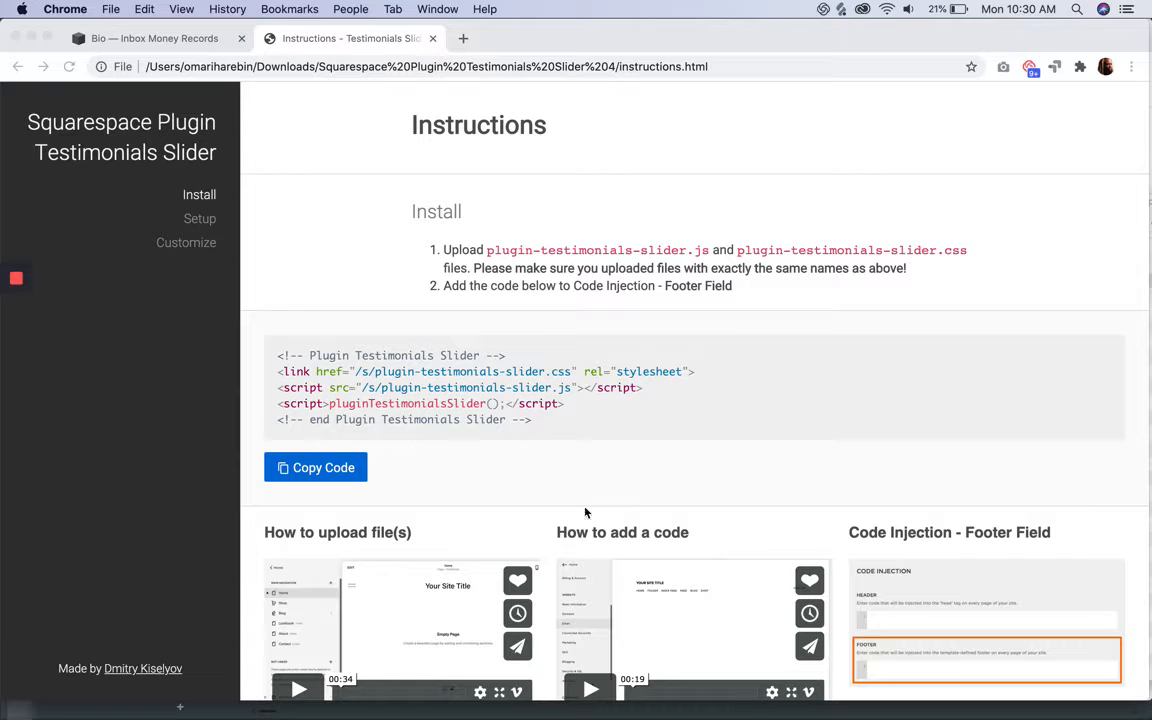
Show the Squarespace Plugin Testimonials Slider 4 folder in Finder to examine its files, and return to the browser.
click(46, 694)
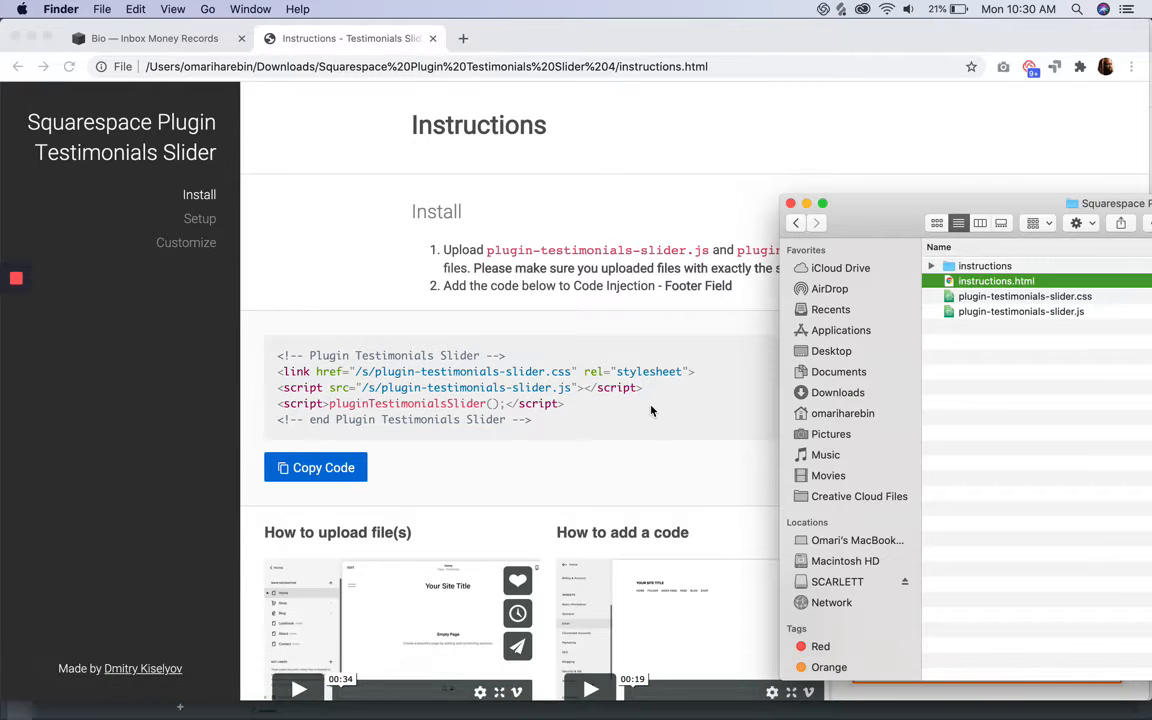
drag(1013, 205, 594, 174)
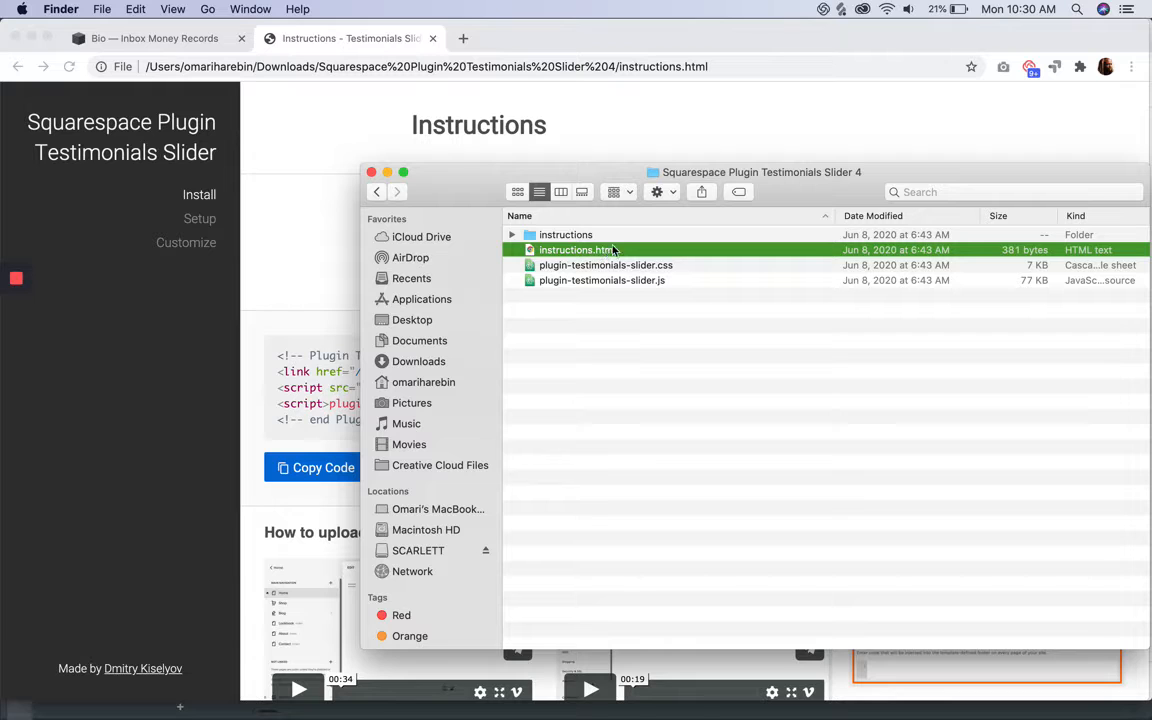
click(713, 44)
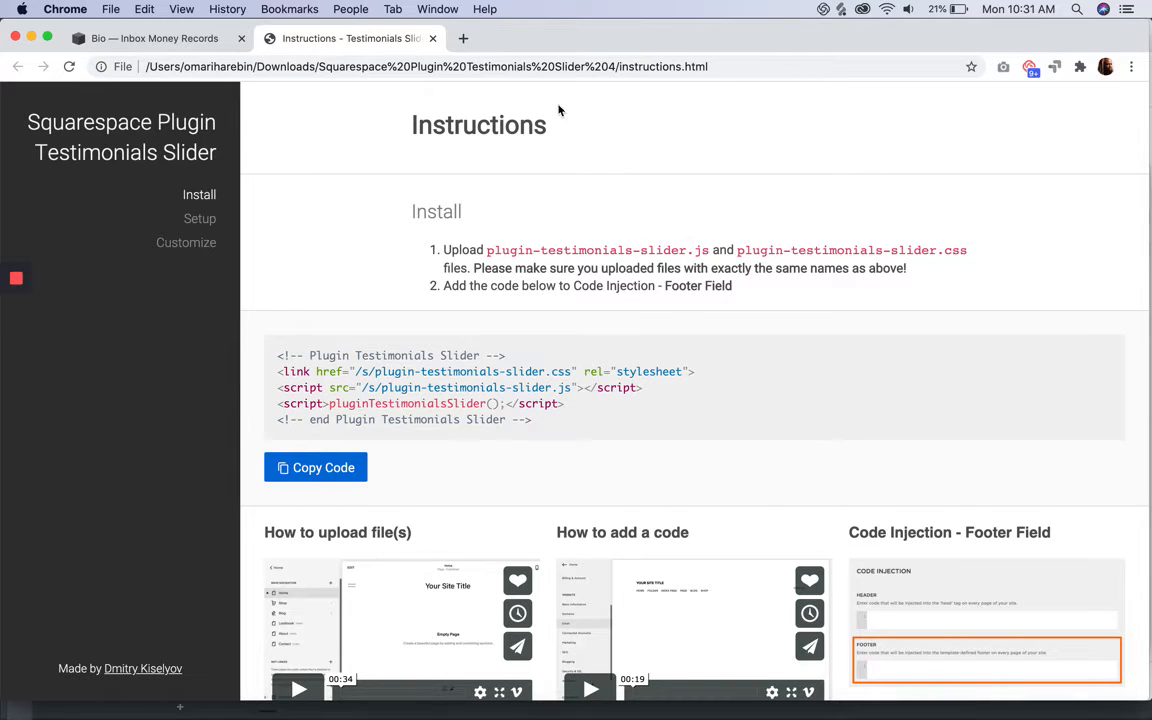
Start a new link in the site's Not Linked pages and open the file list of its link editor.
click(141, 40)
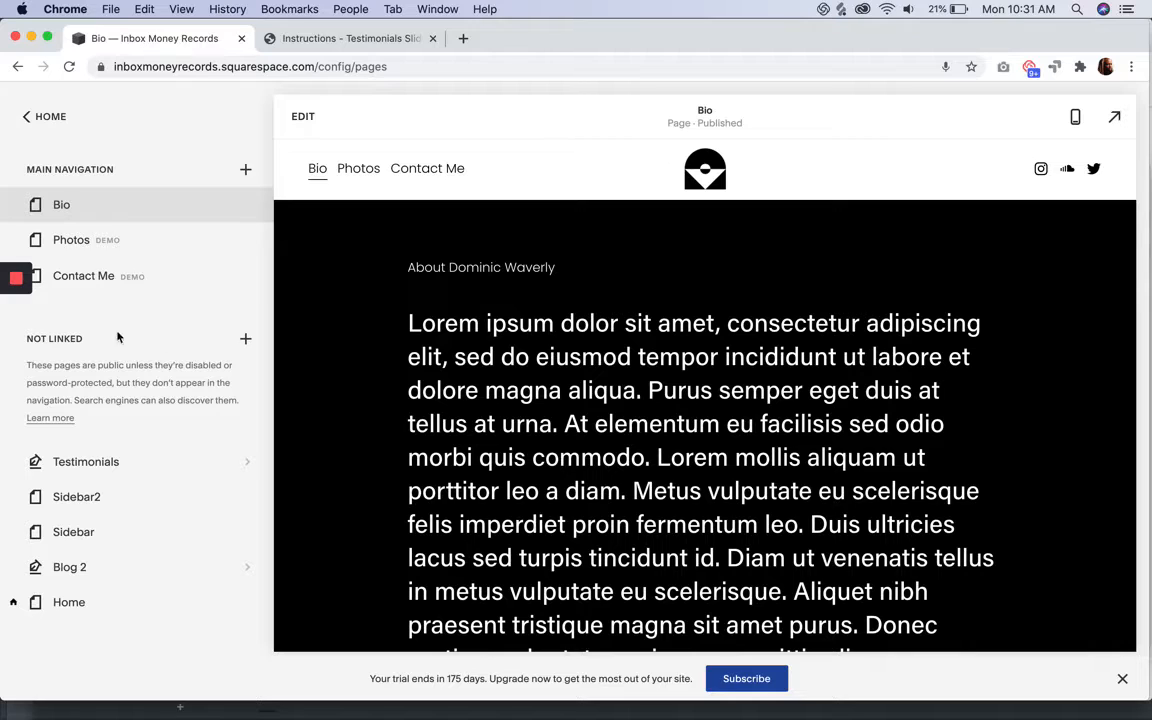
click(246, 341)
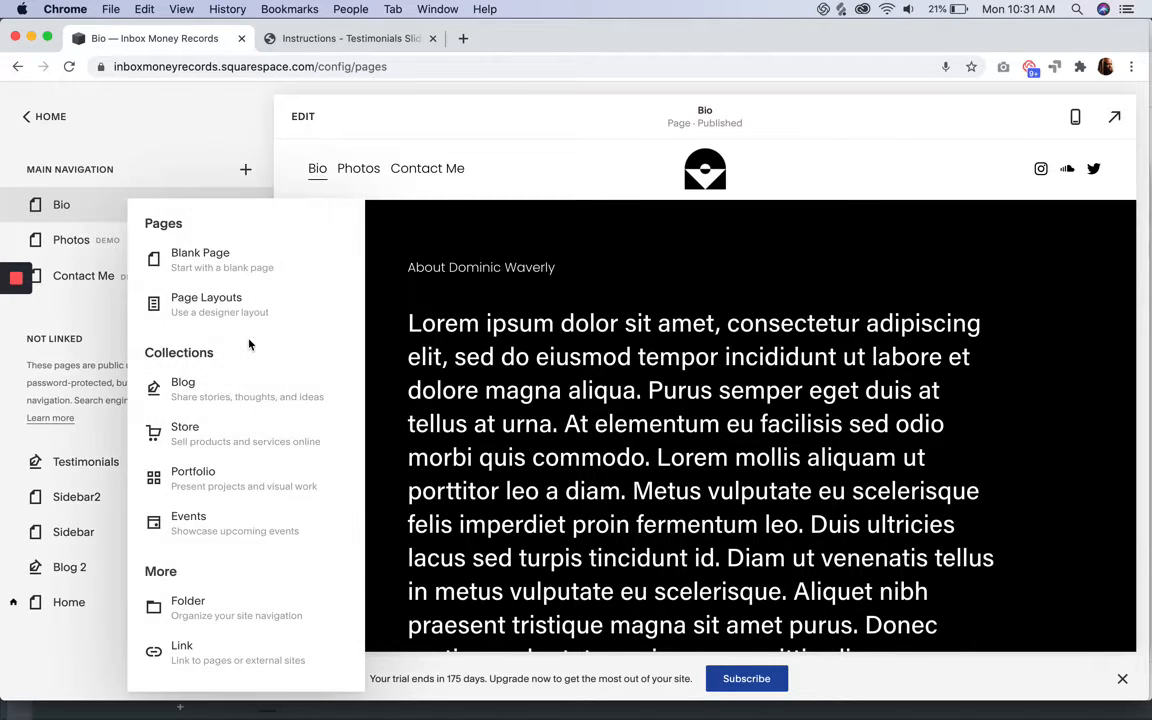
click(202, 663)
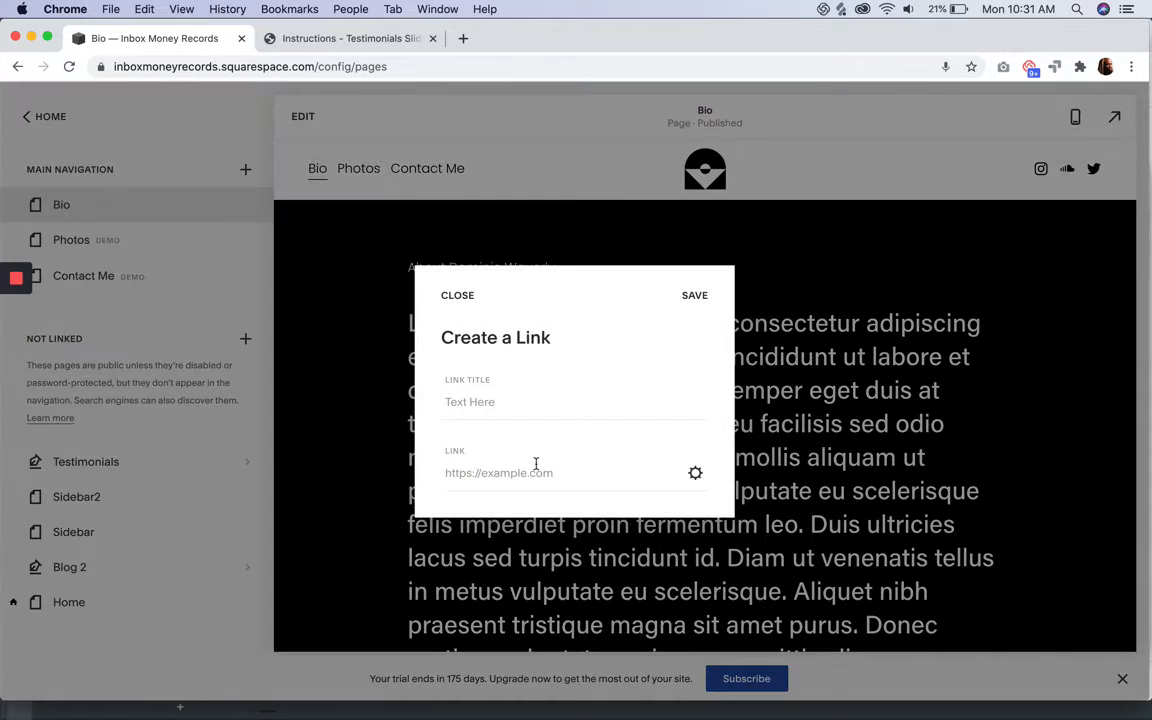
click(695, 476)
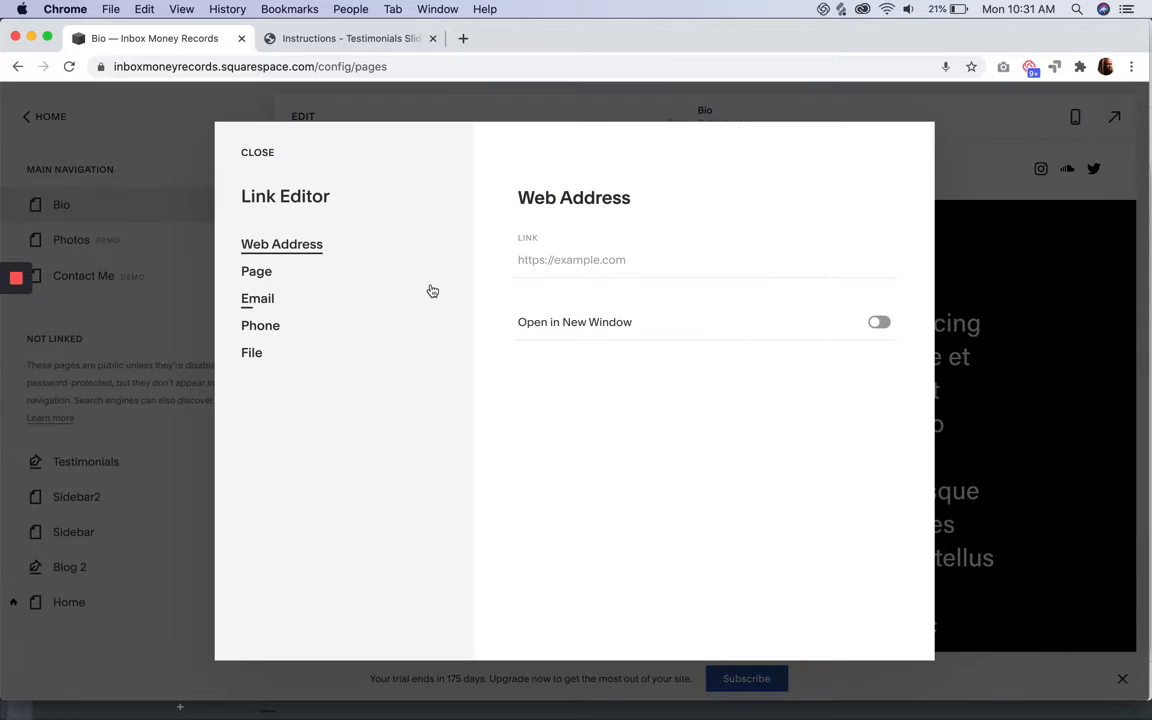
click(253, 359)
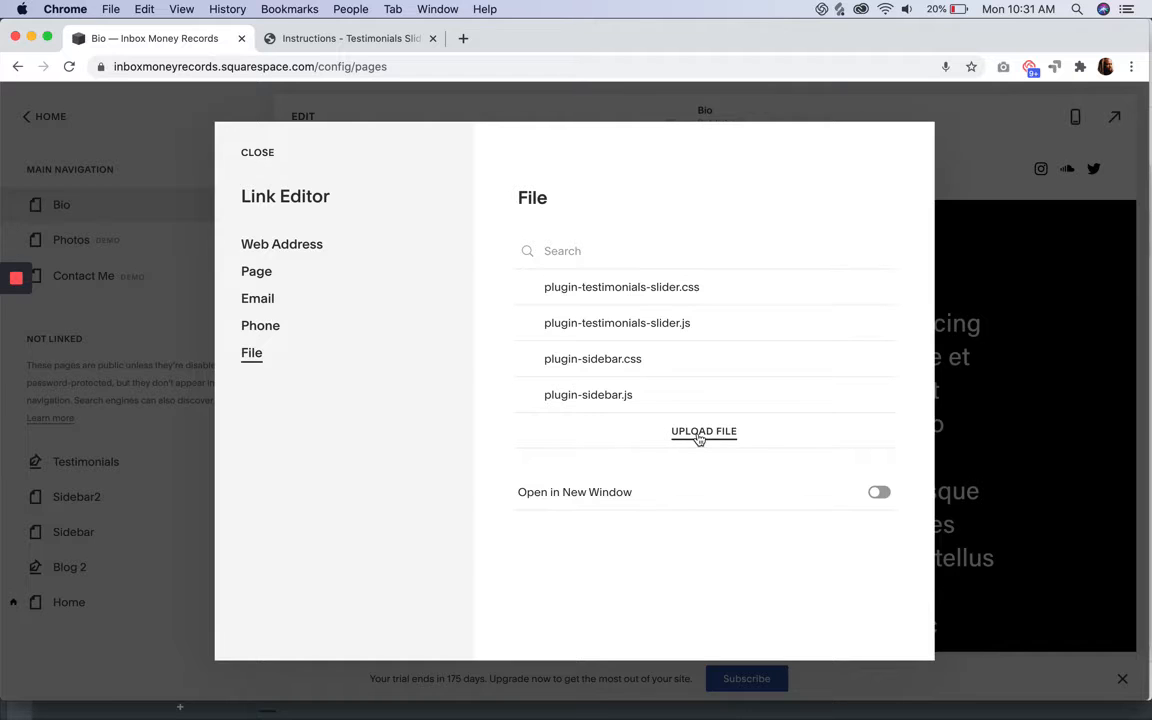
Try to bring plugin-testimonials-slider.js from Finder into the link editor's file list, and close the new link without saving.
click(47, 699)
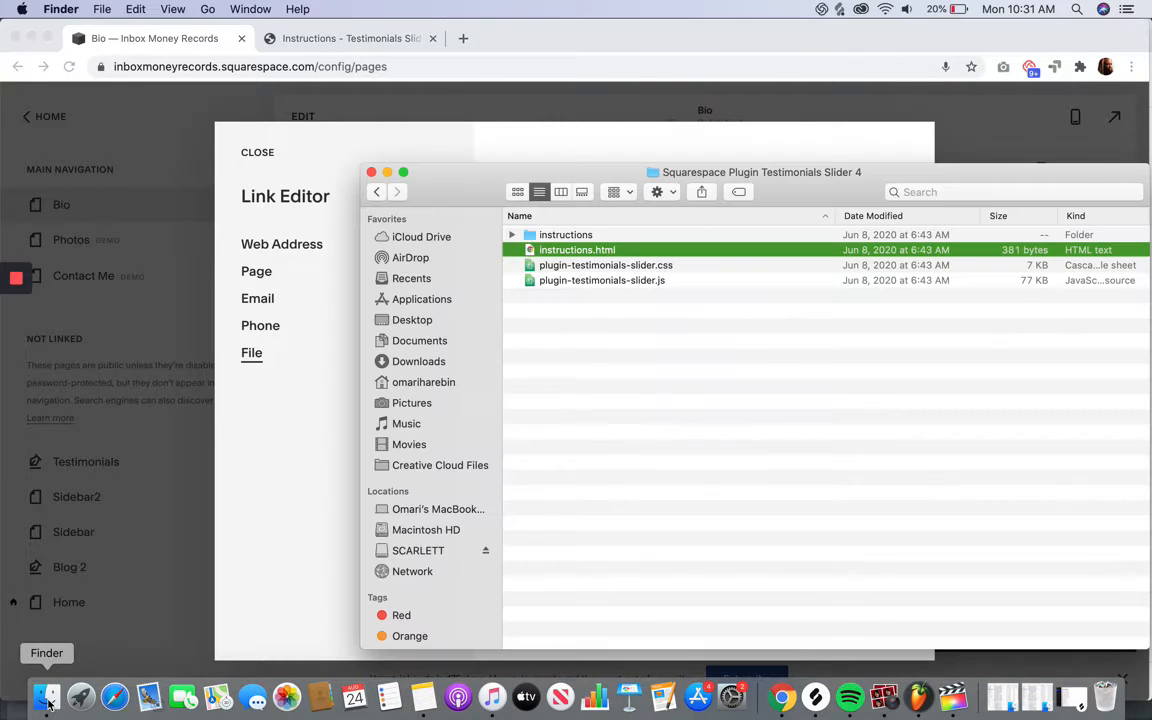
drag(491, 183, 990, 142)
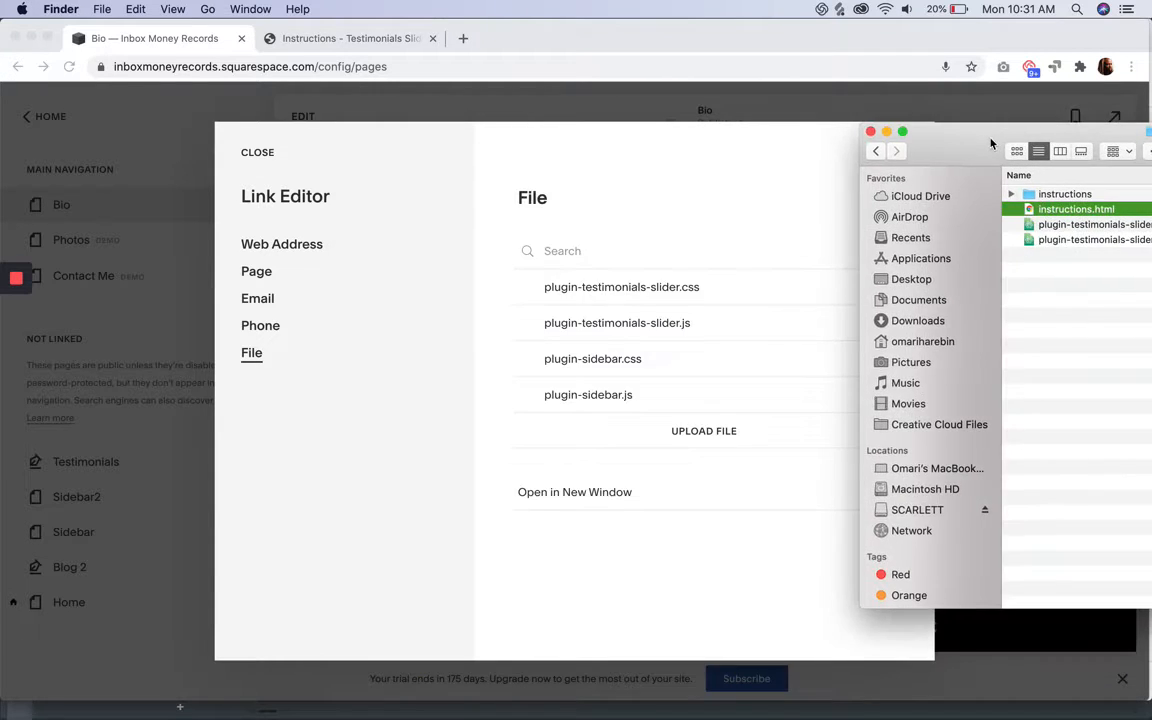
drag(1084, 246, 580, 435)
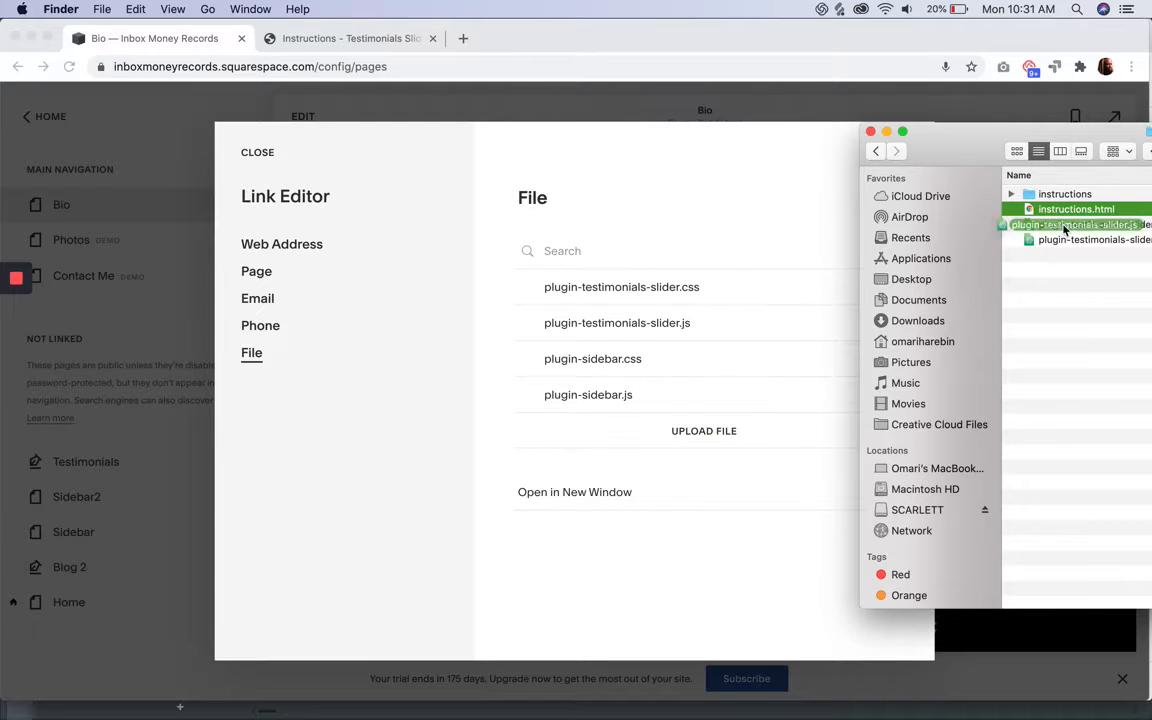
click(751, 209)
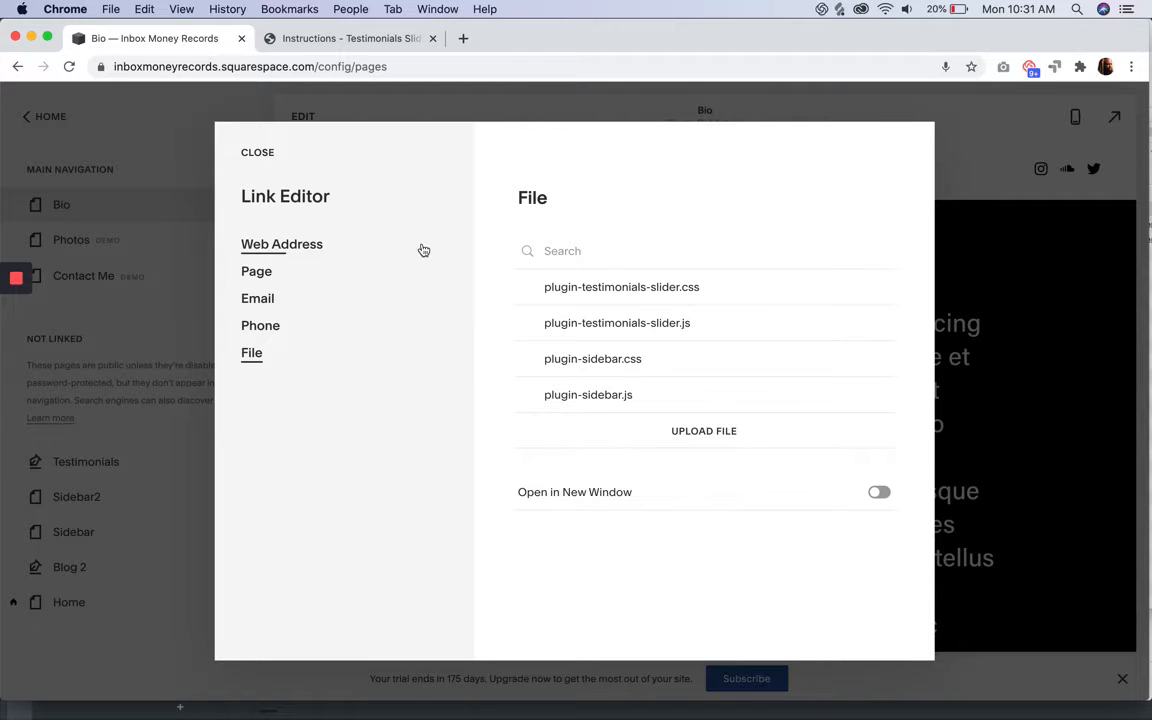
click(255, 157)
click(457, 298)
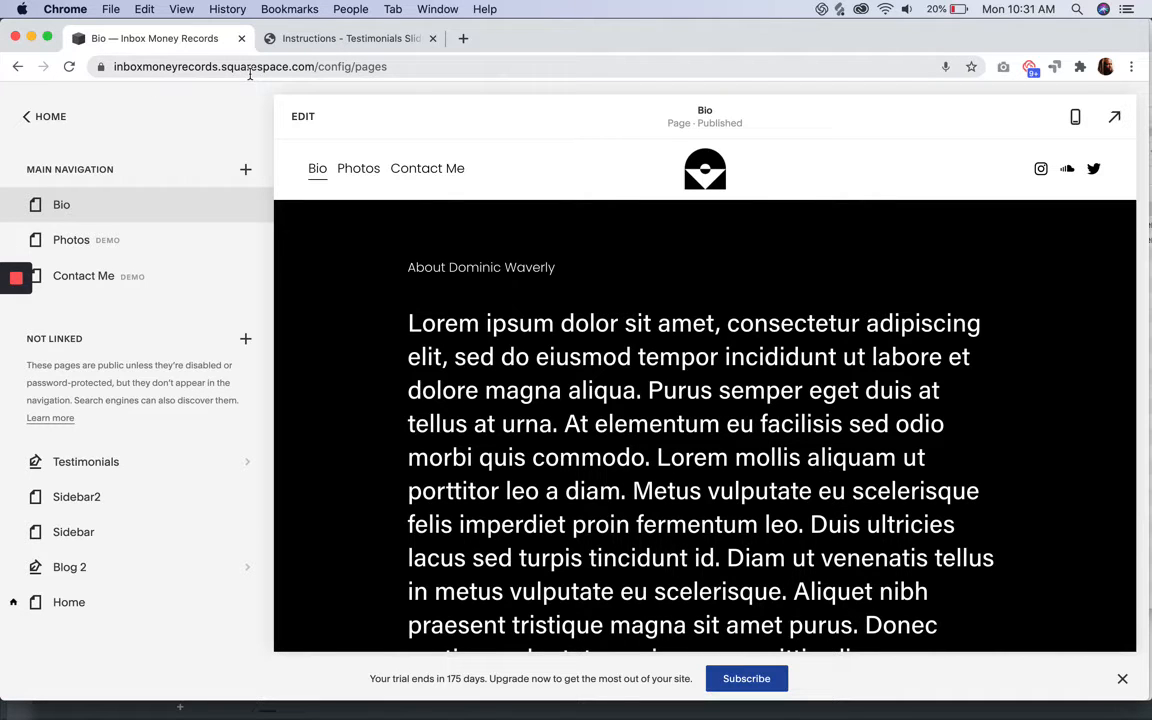
Copy the Testimonials Slider install code from the plugin instructions and return to the Squarespace site.
click(298, 38)
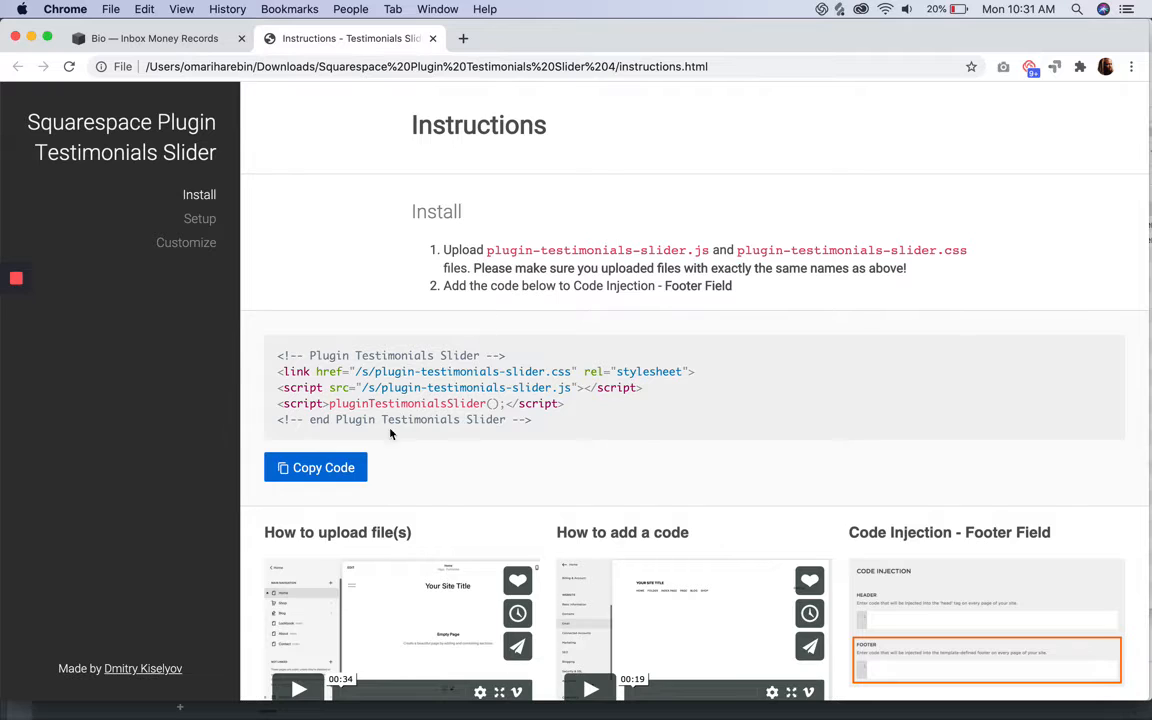
click(320, 468)
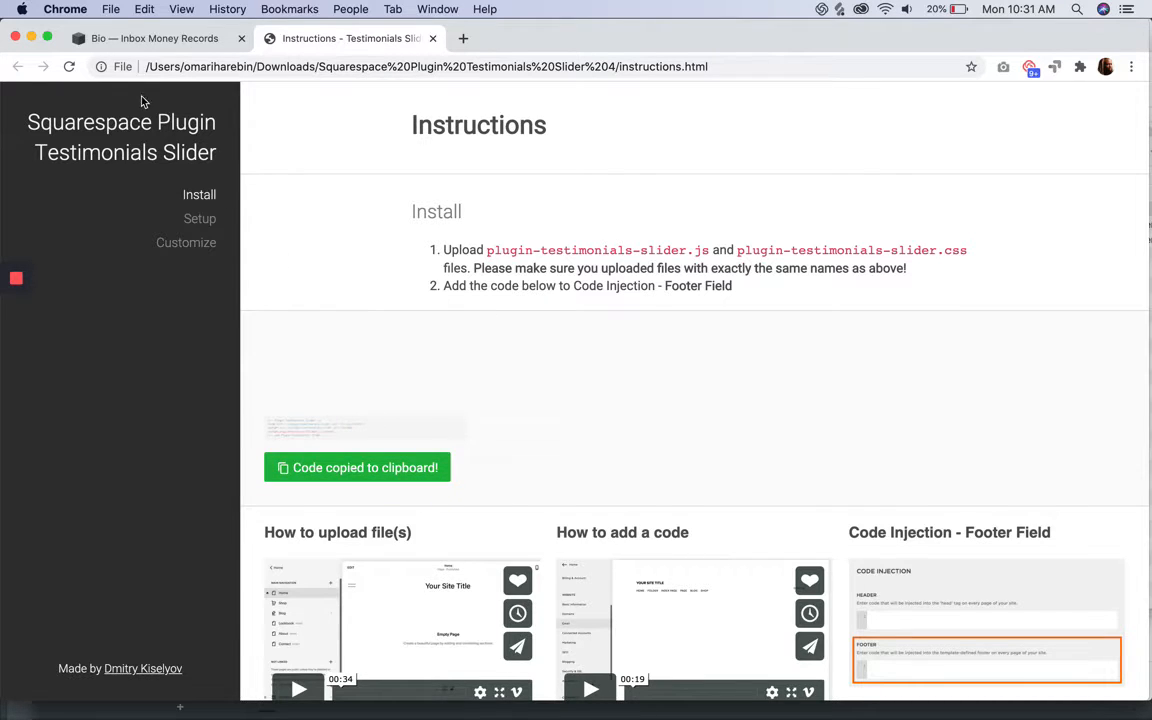
click(113, 35)
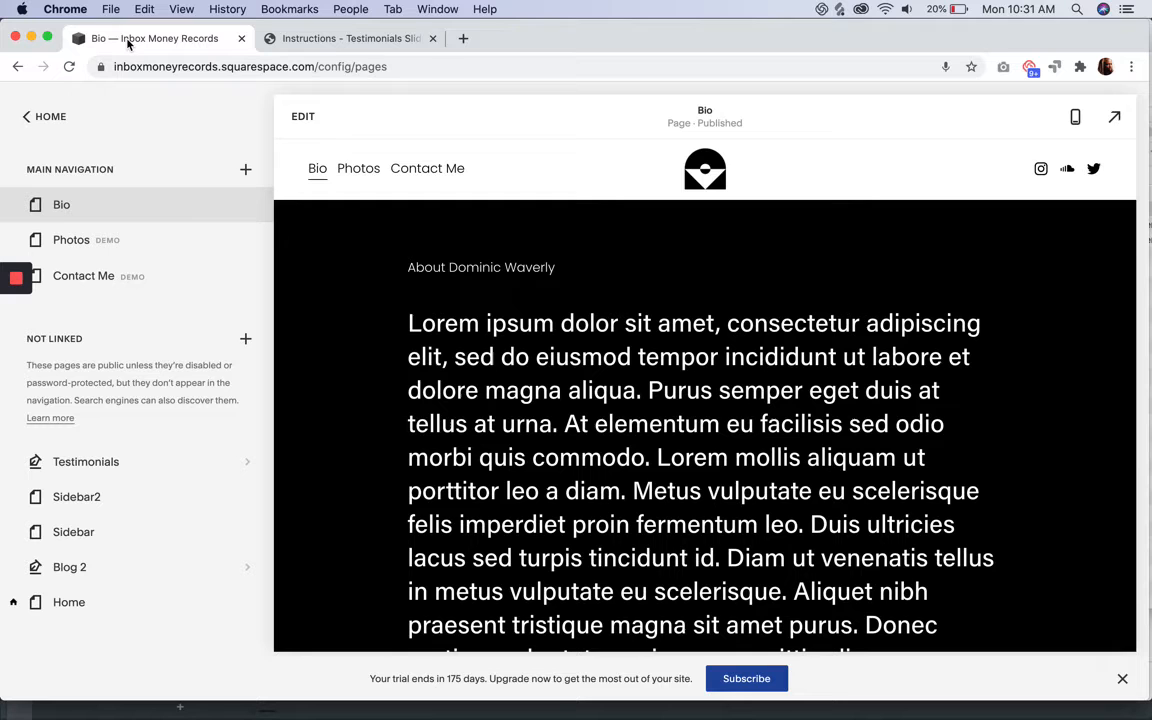
Open the site's Code Injection settings and place the cursor in the Footer code to review the plugin snippet.
click(30, 119)
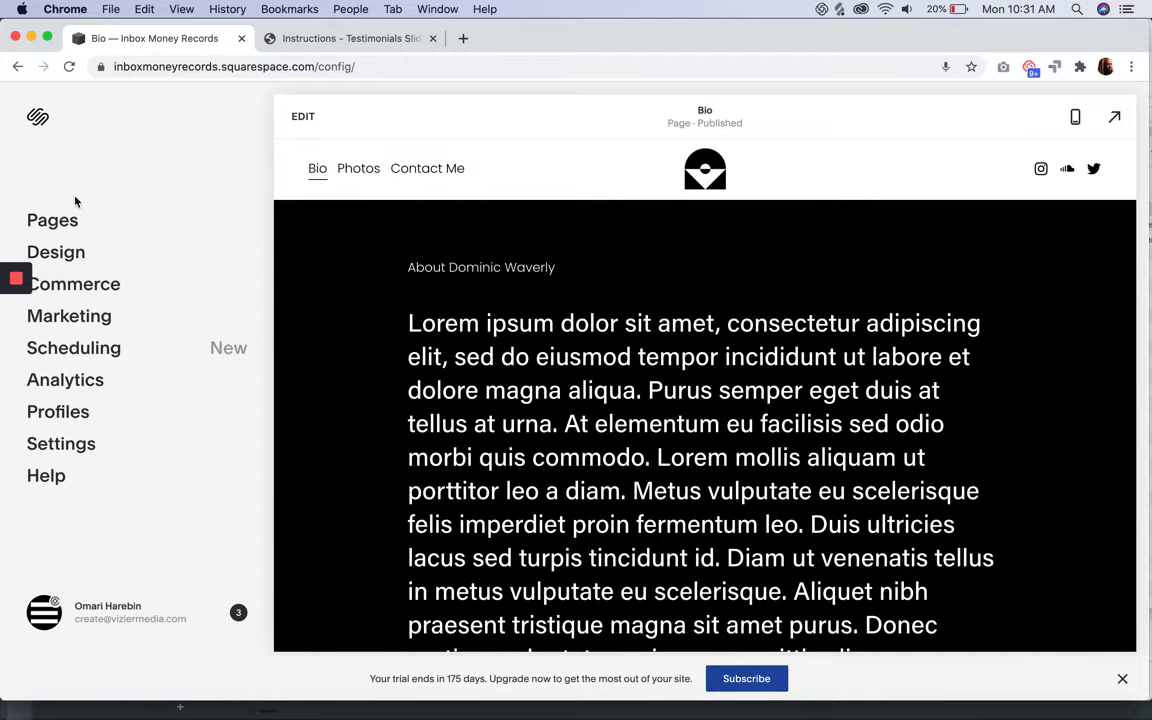
click(70, 453)
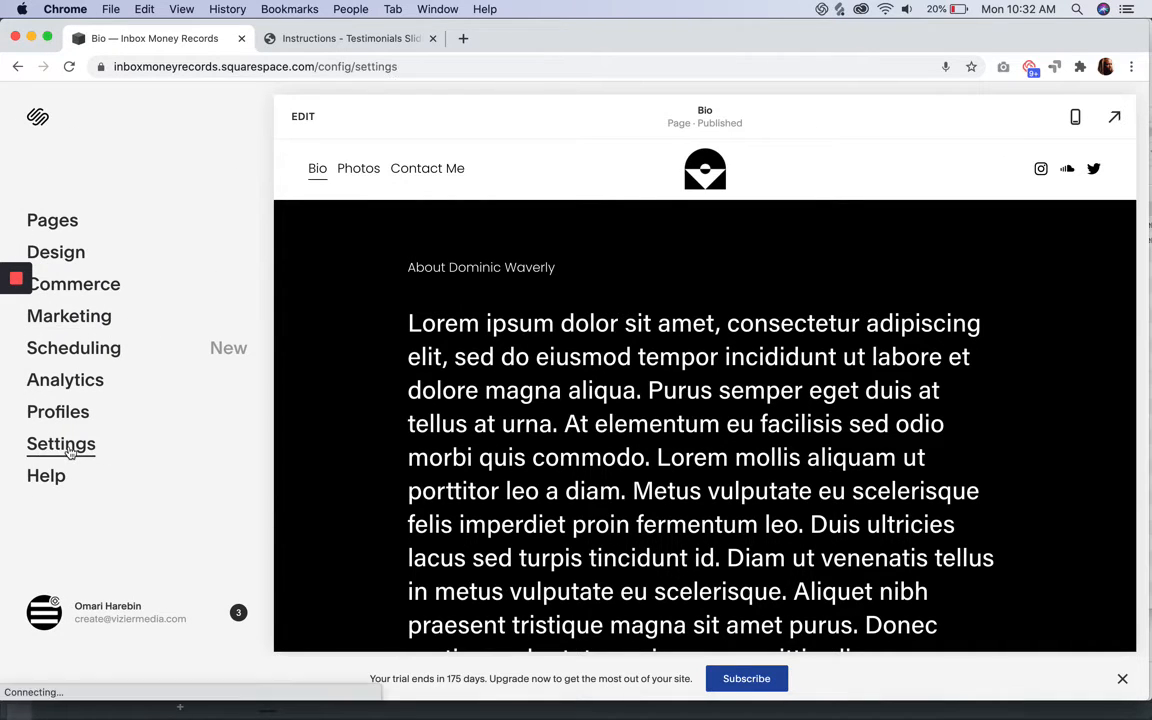
click(79, 622)
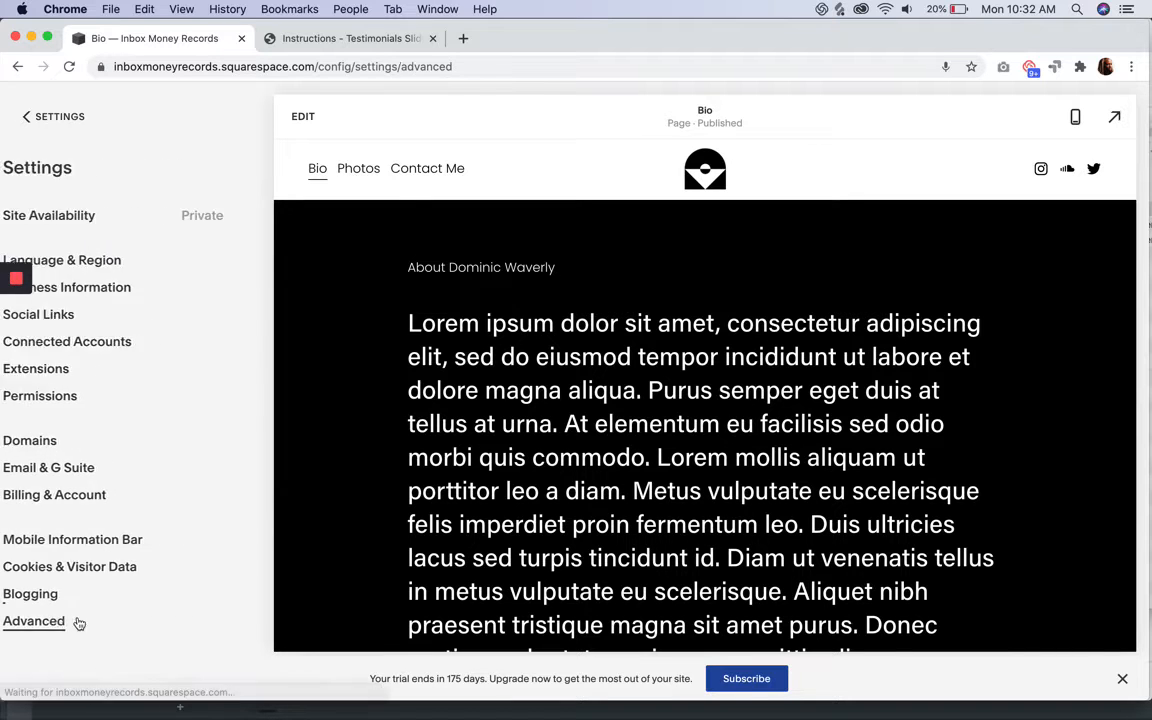
click(91, 269)
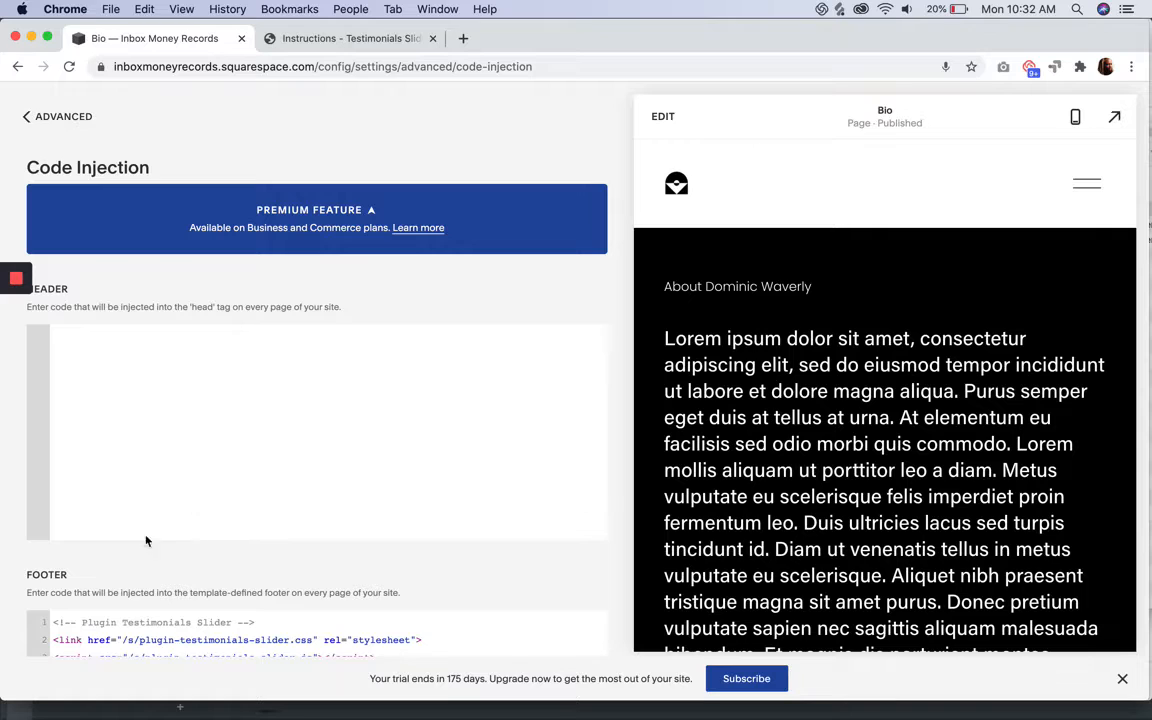
scroll(126, 586, down, 3)
click(224, 574)
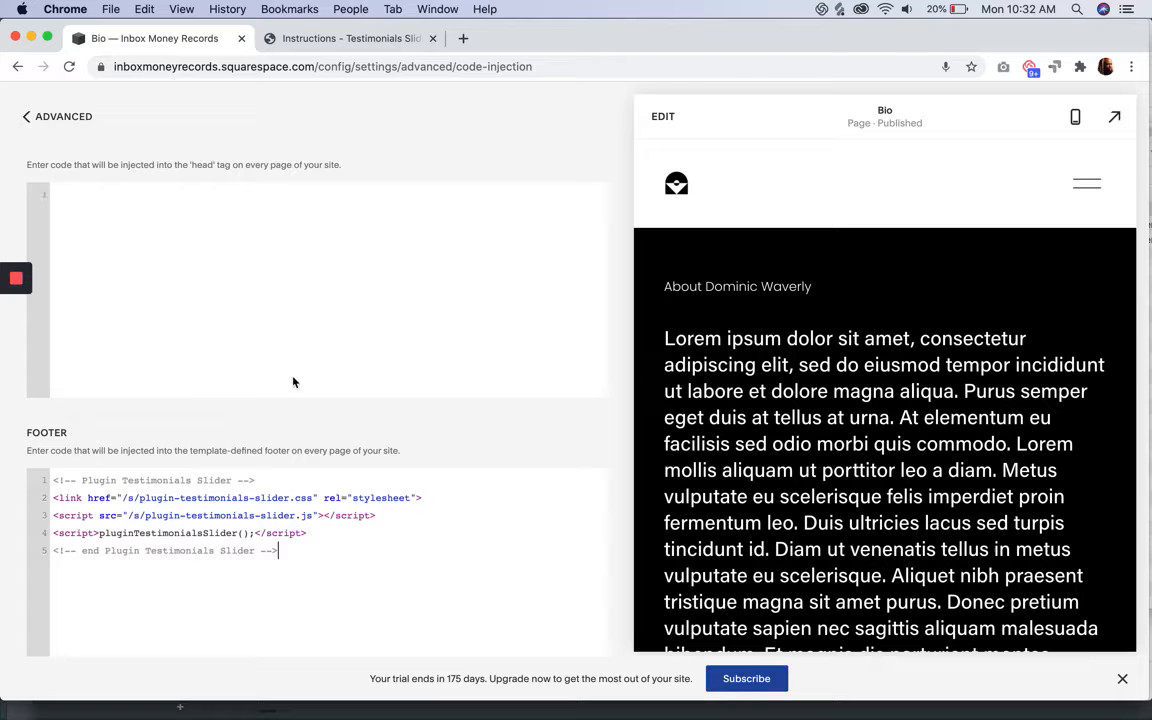
Leave the Code Injection settings and return to the site's Pages list.
scroll(293, 382, up, 3)
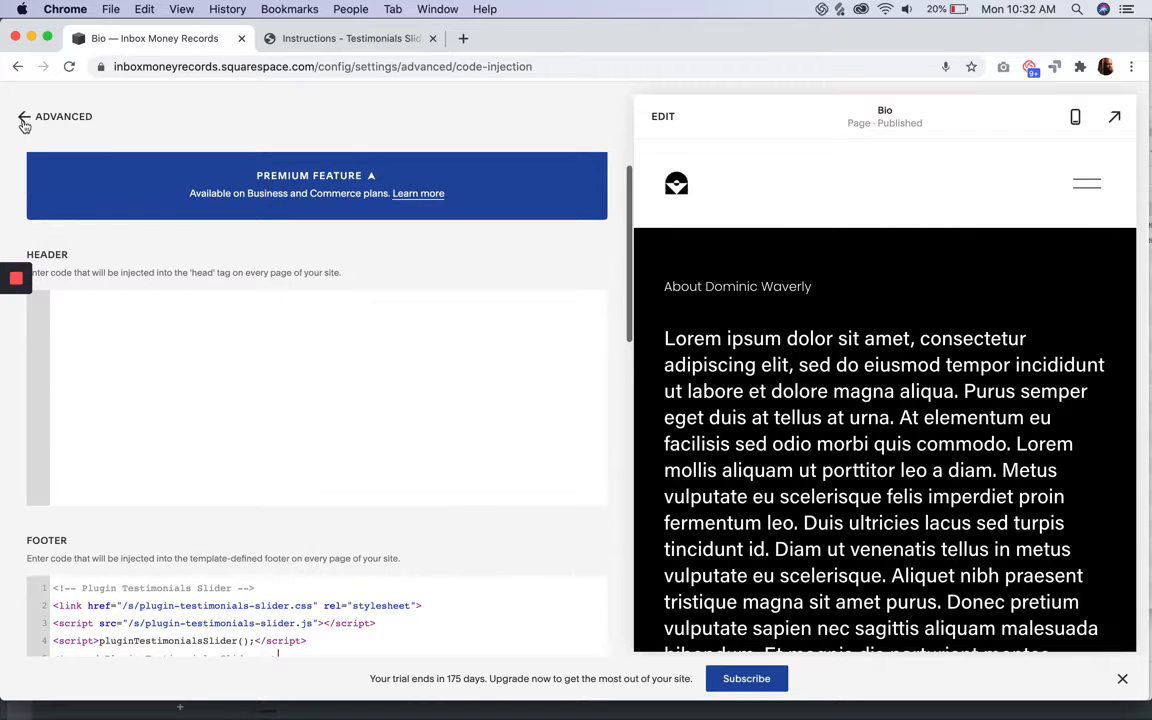
click(24, 118)
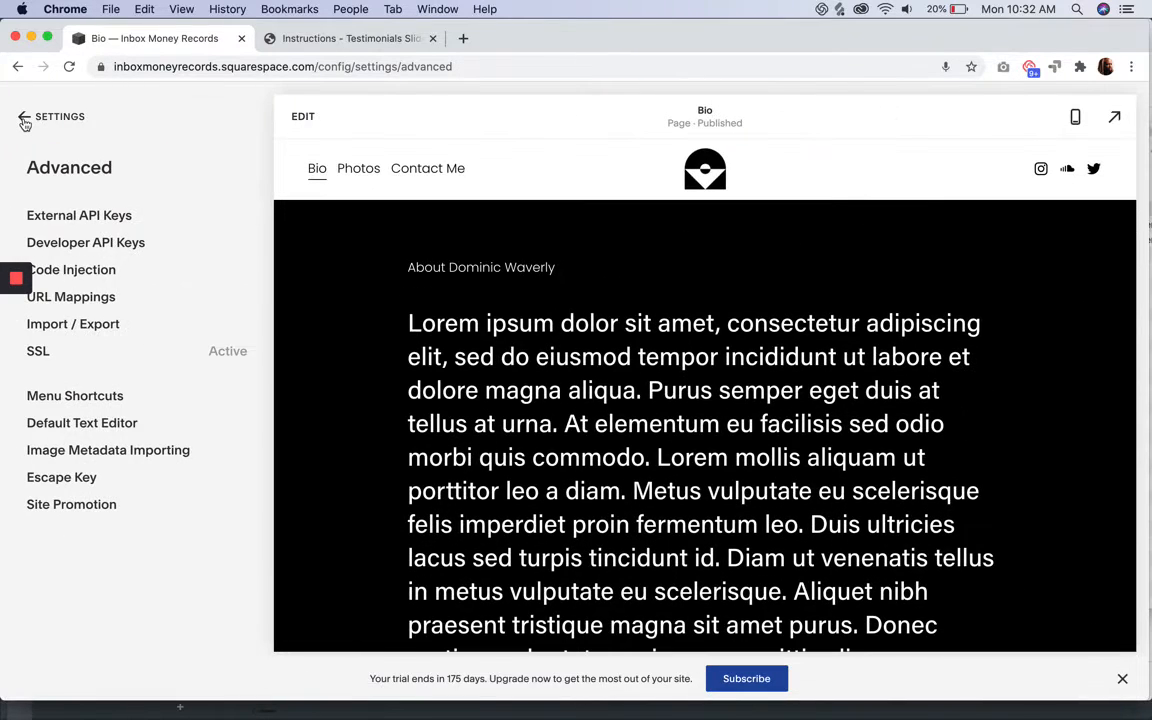
click(24, 118)
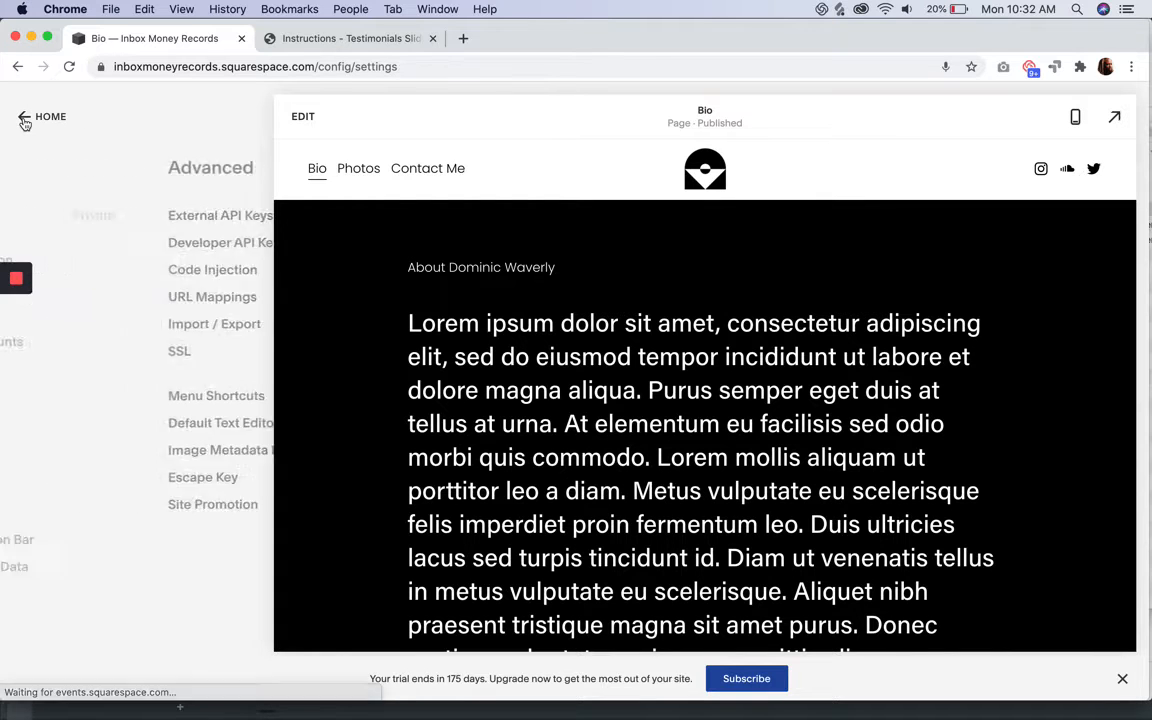
click(24, 118)
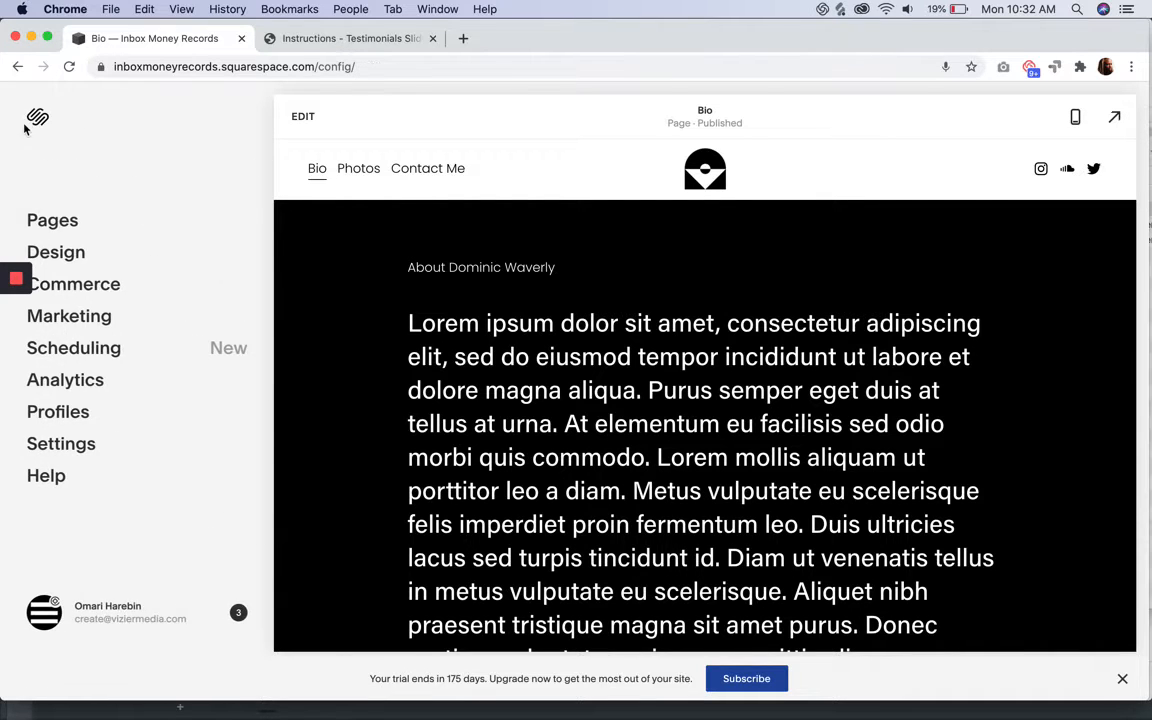
click(48, 216)
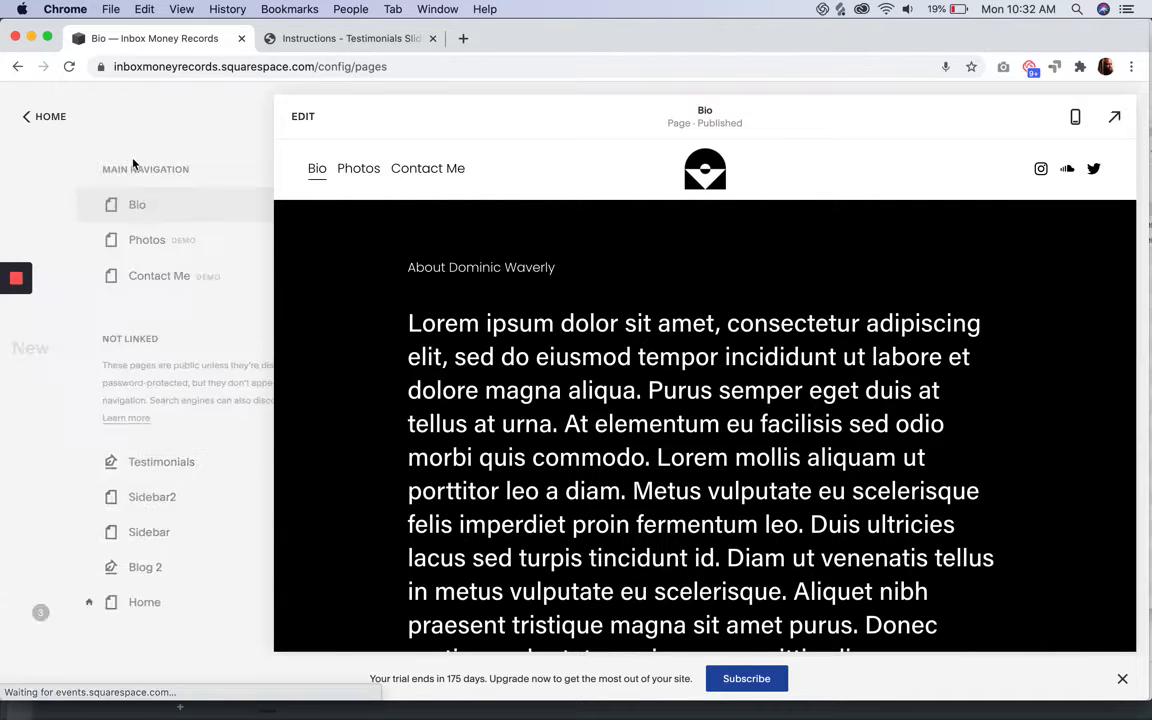
Read the Setup section of the plugin instructions on adding a blog for the testimonials.
click(312, 40)
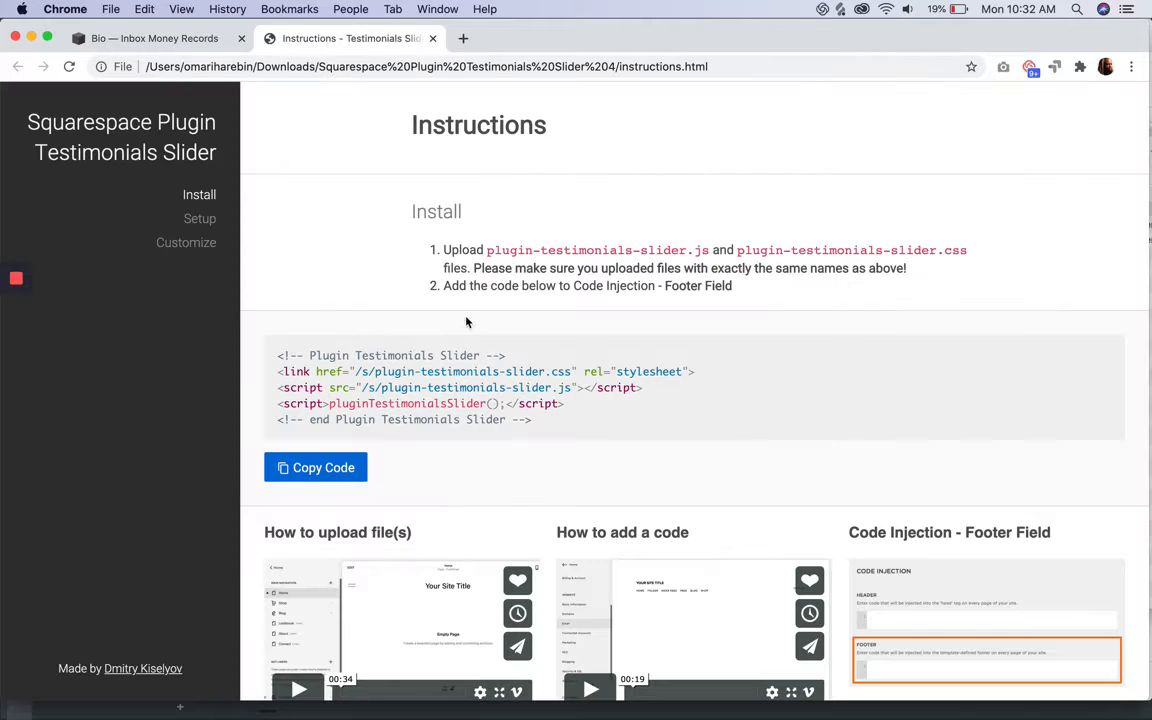
scroll(506, 388, down, 8)
scroll(507, 387, down, 3)
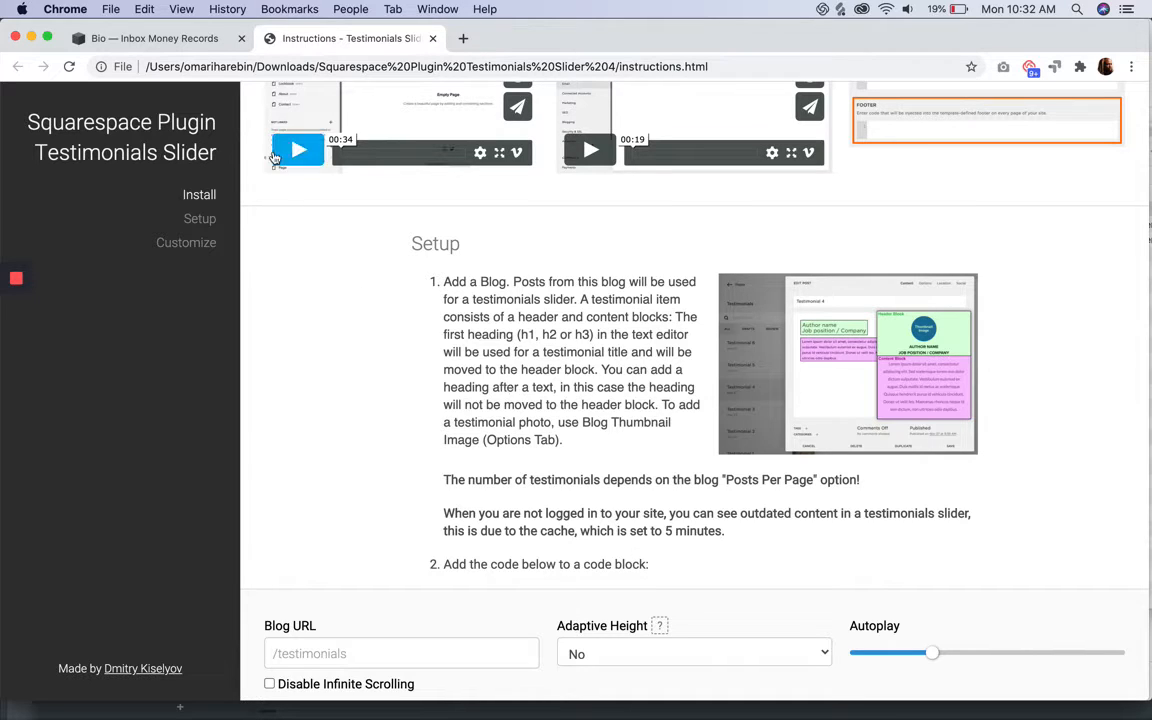
Open the Testimonials blog in the site's Not Linked pages and look over its posts.
click(127, 39)
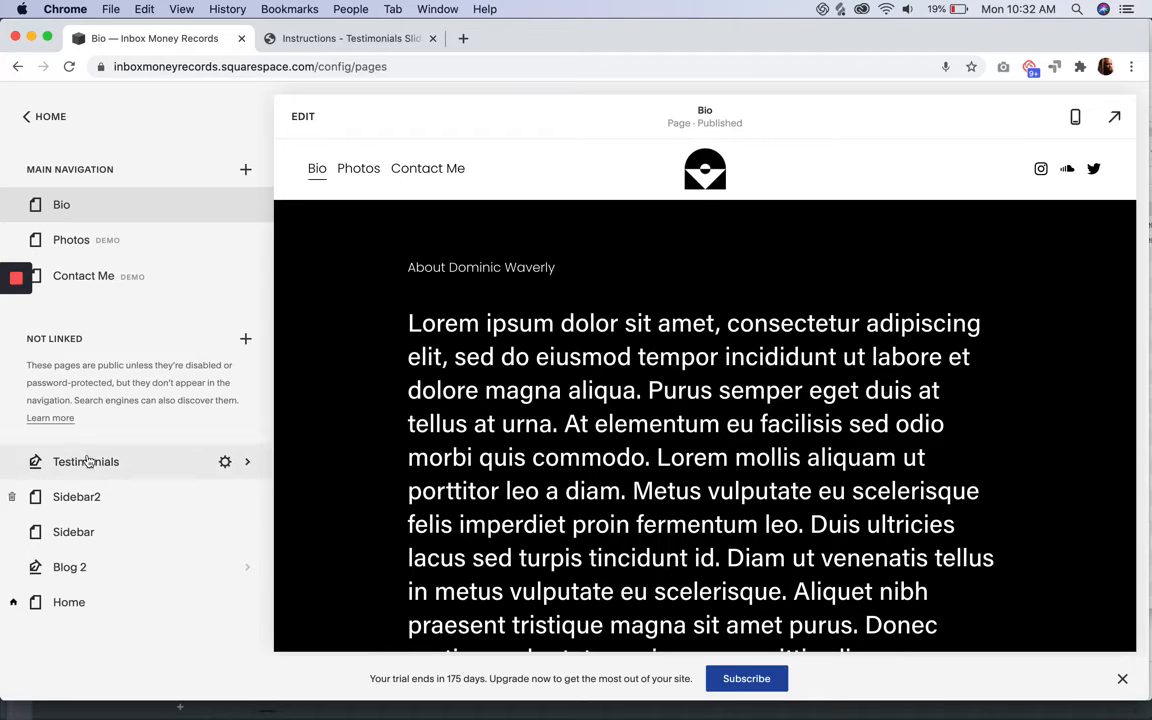
scroll(92, 468, down, 1)
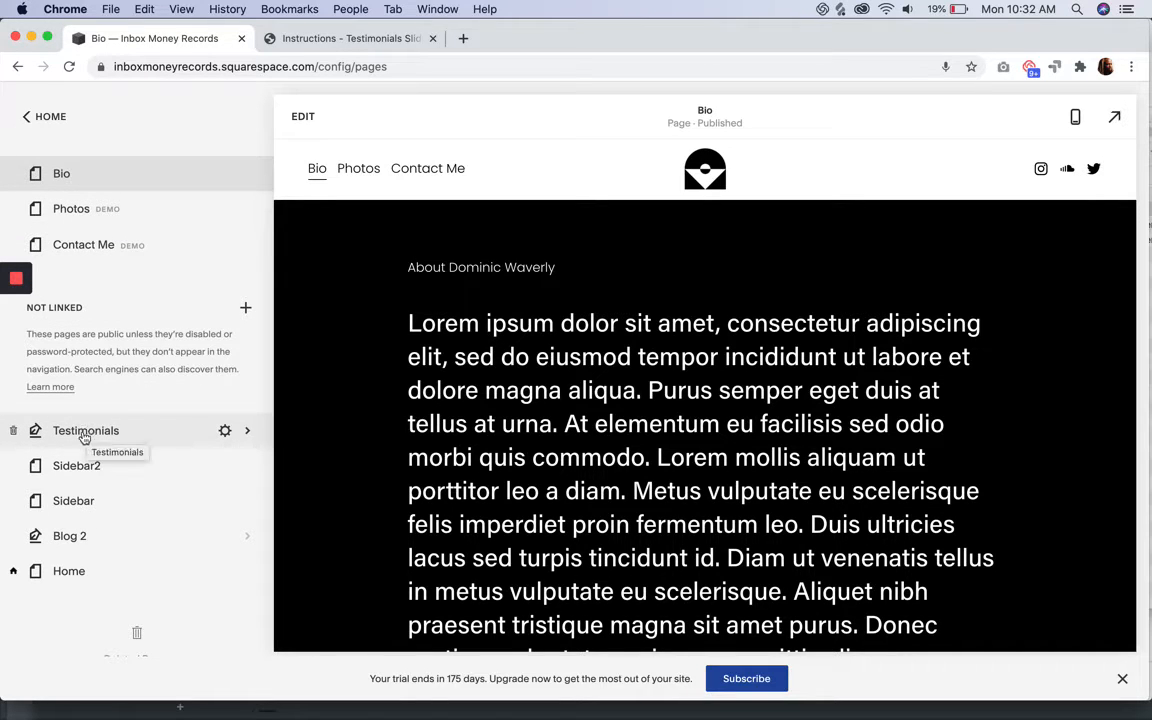
click(84, 437)
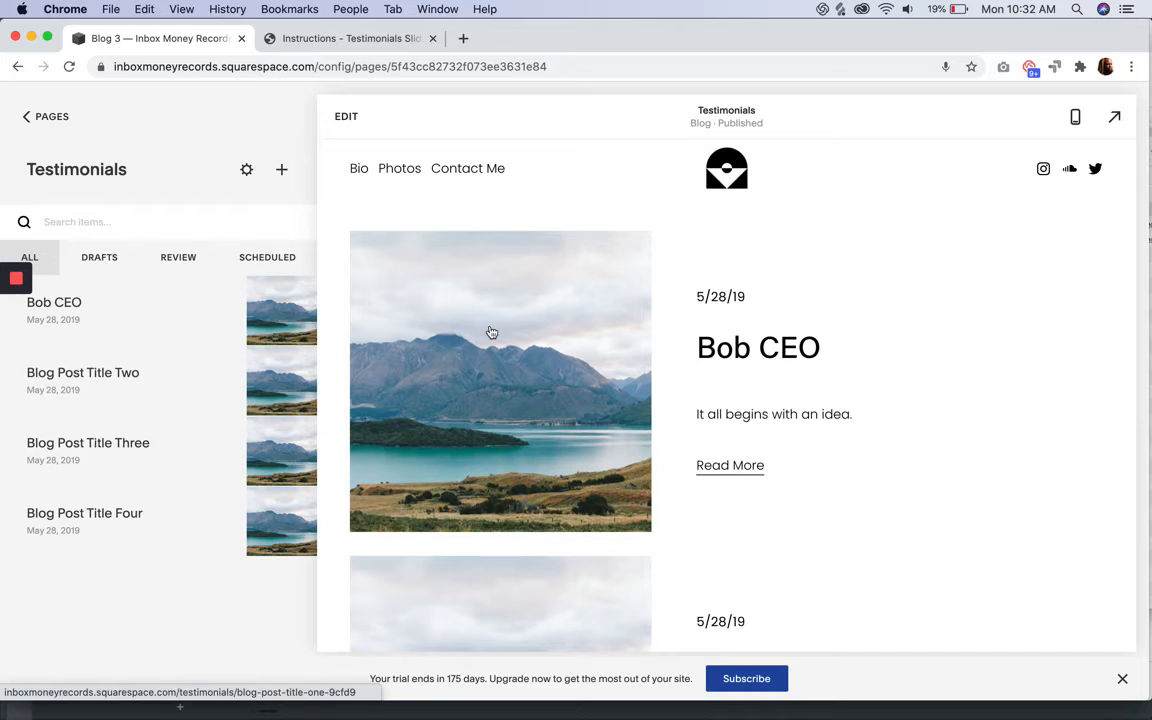
scroll(580, 360, down, 2)
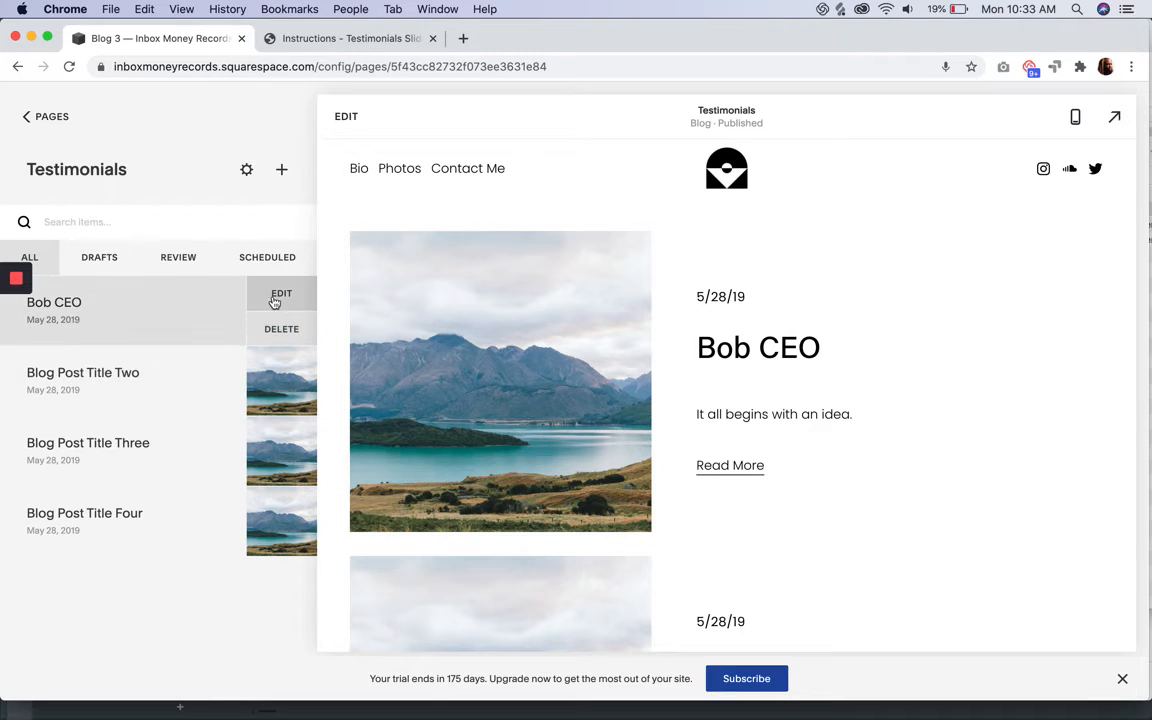
Open the first post in the Testimonials blog for editing and retitle it "Testimonial 1".
click(278, 303)
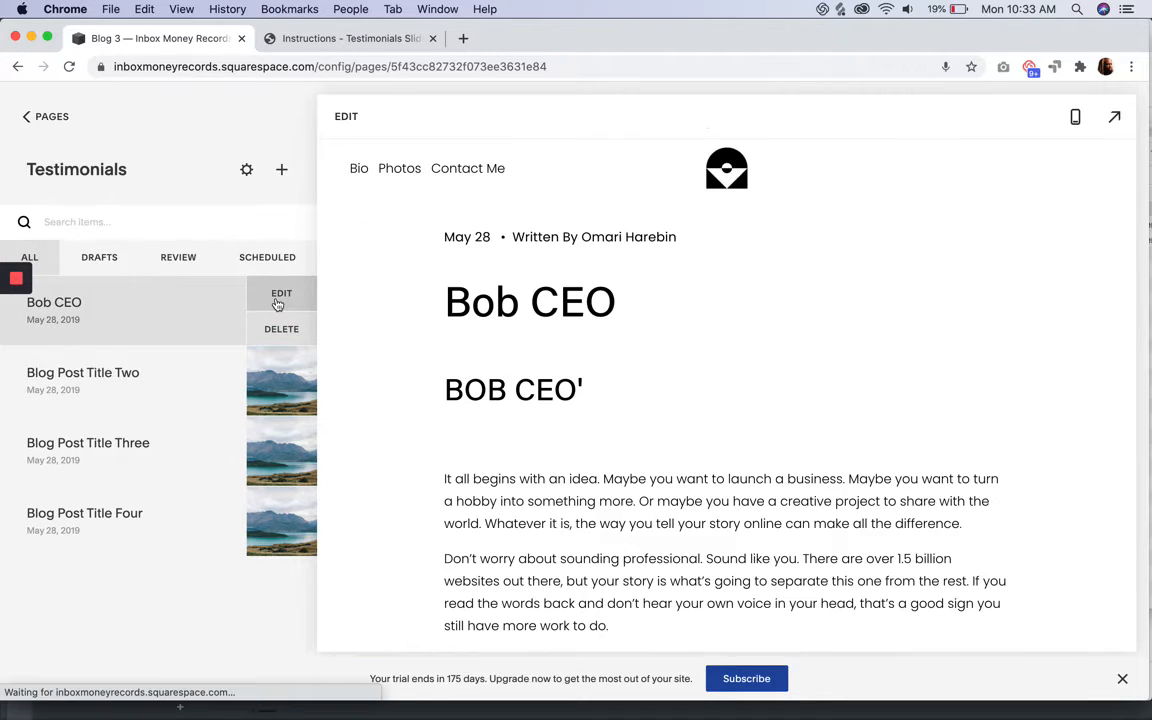
scroll(658, 393, down, 1)
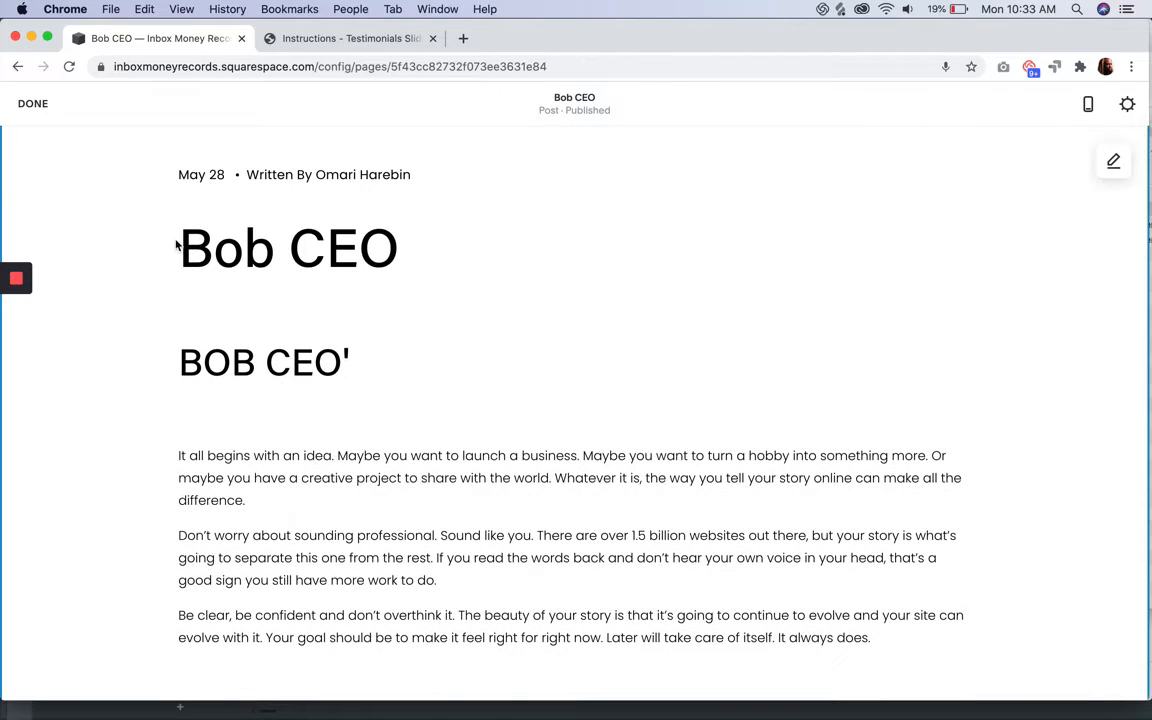
click(182, 249)
click(405, 253)
key(super+a)
text(T)
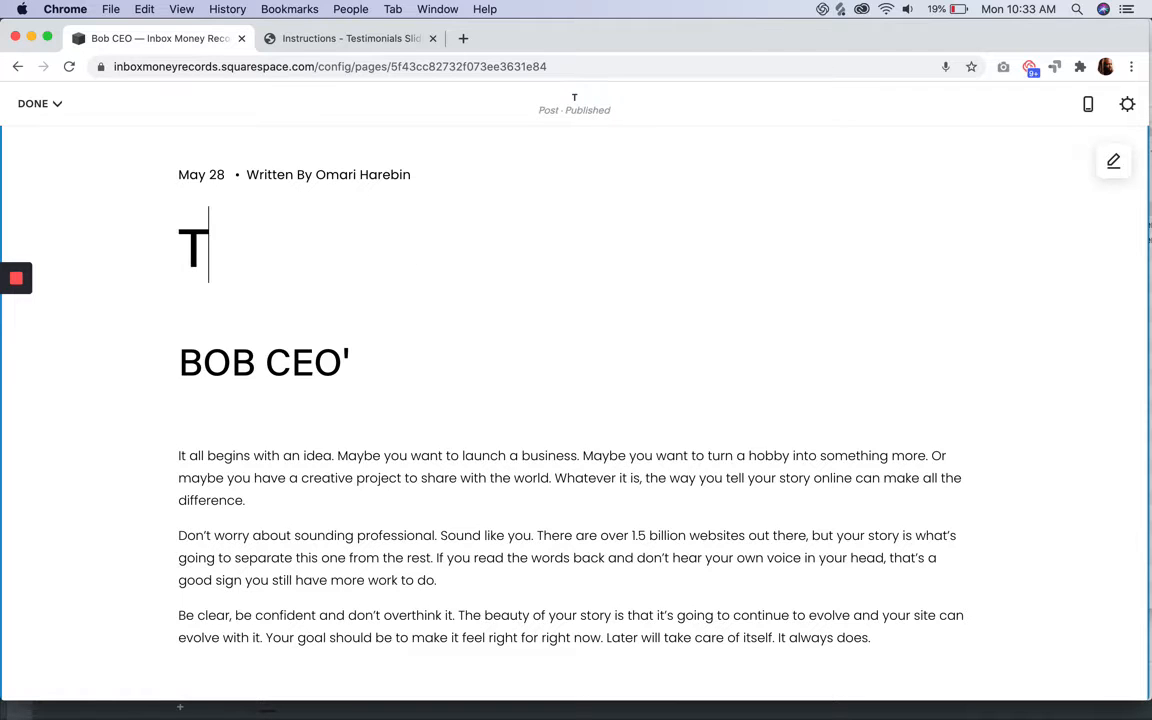
text(estimonia)
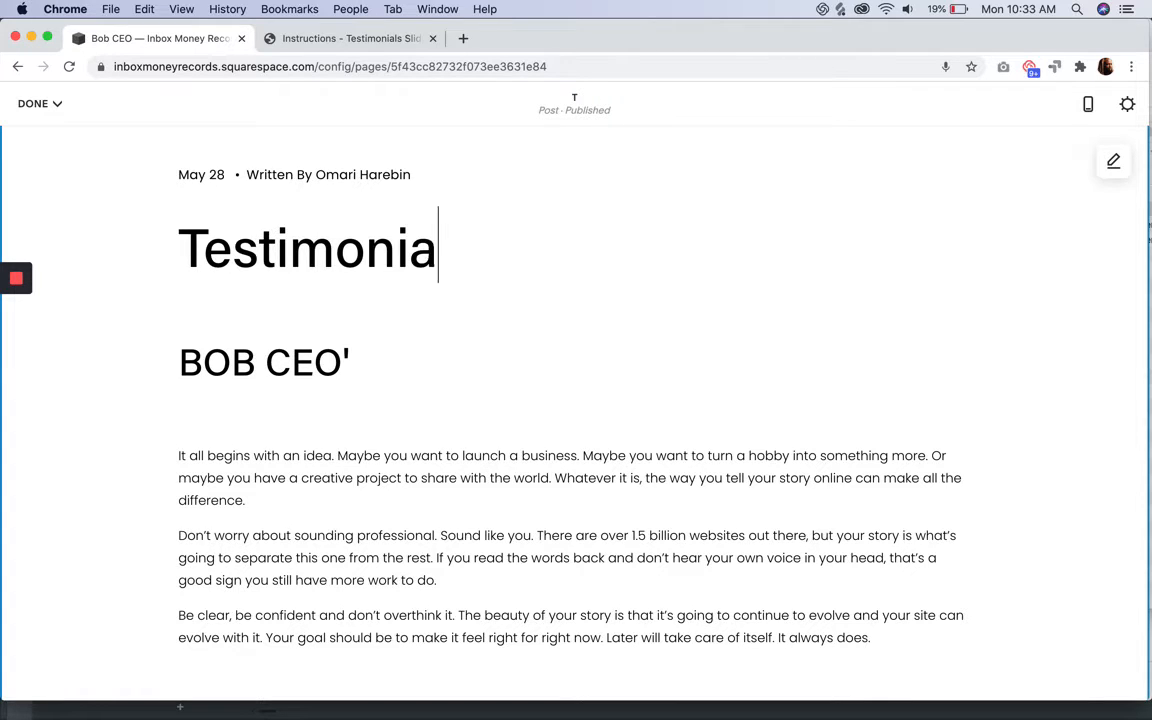
text(l 1)
click(355, 255)
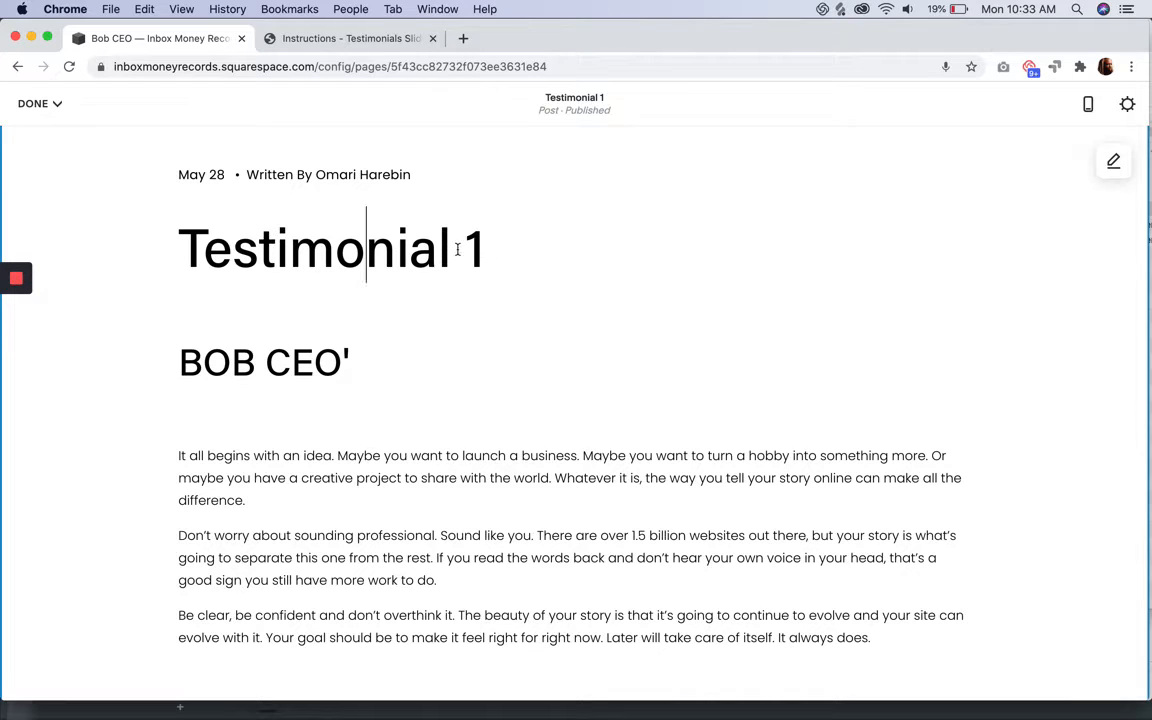
Remove the stray apostrophe from the post's author heading and compare the post with the layout example in the plugin's Setup instructions.
click(281, 362)
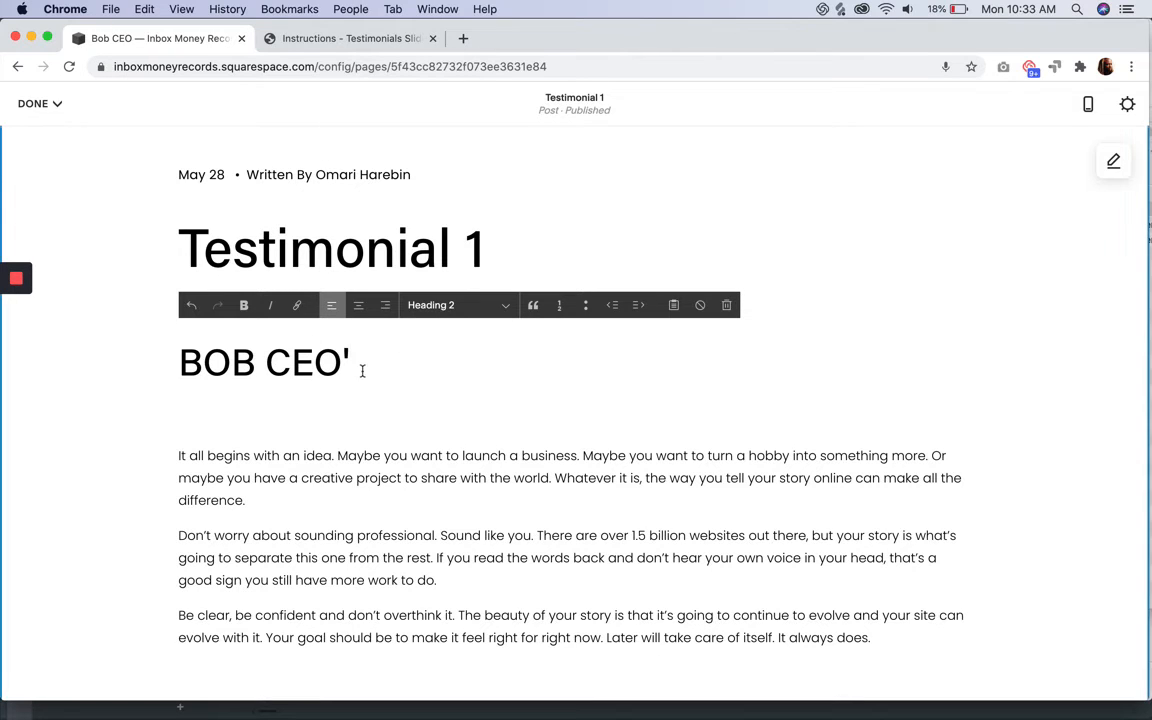
drag(366, 366, 184, 378)
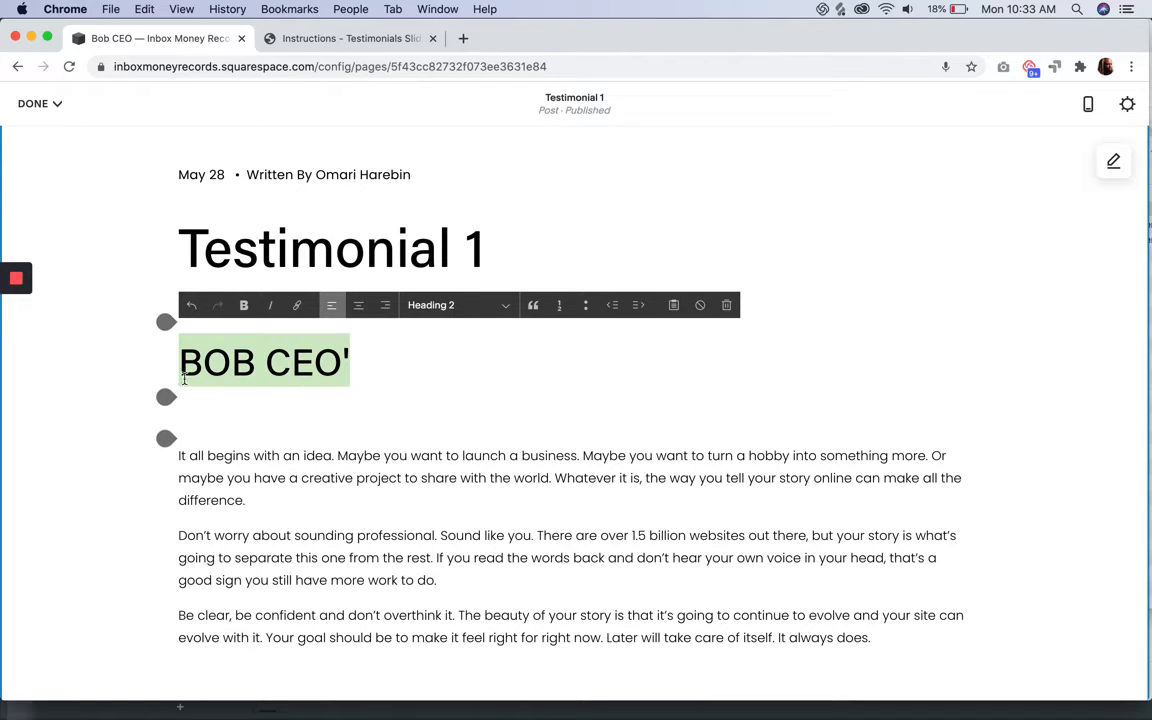
click(358, 364)
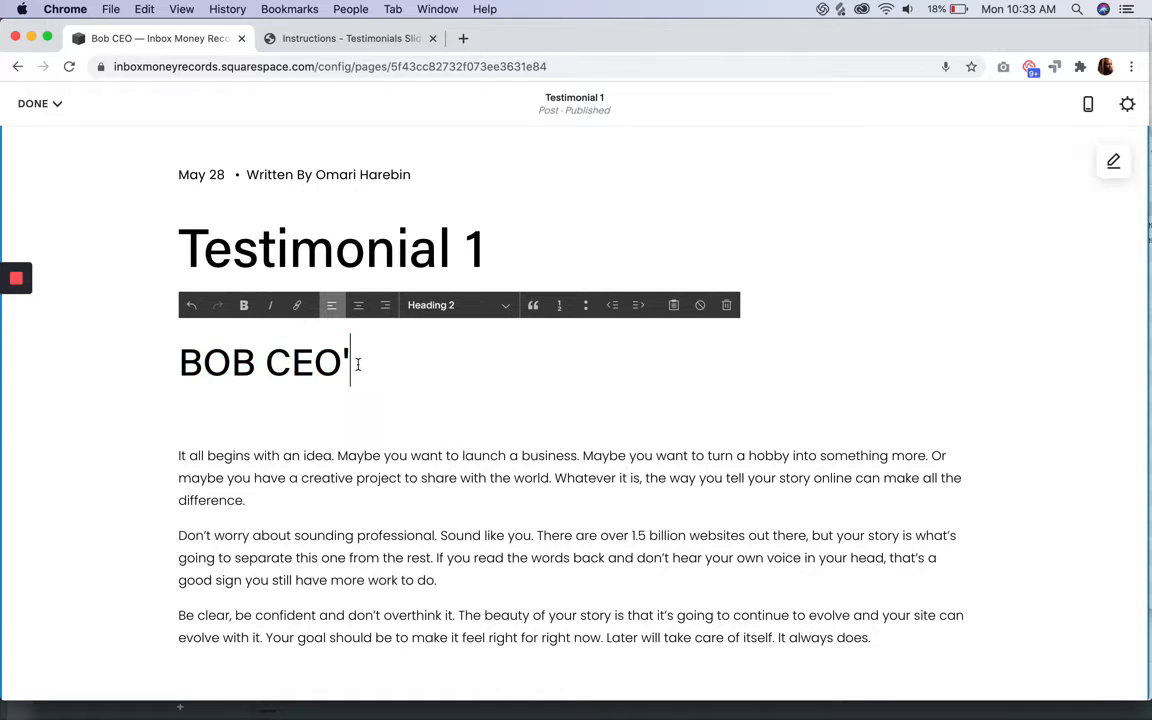
click(345, 38)
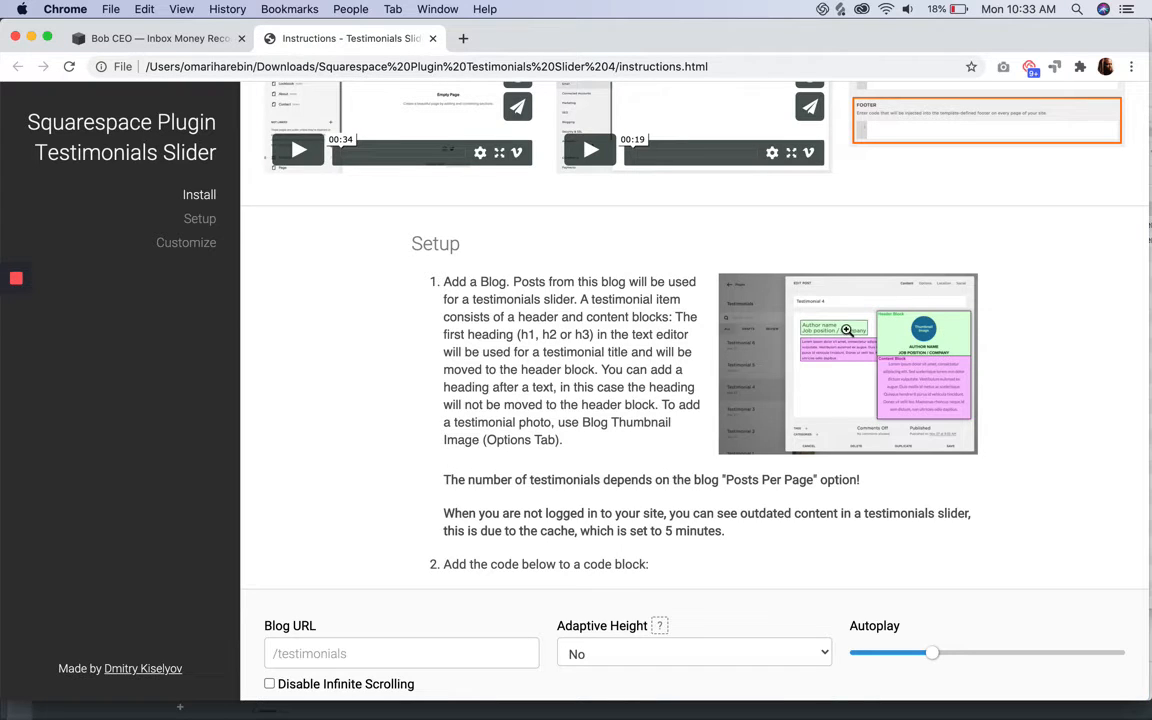
click(200, 38)
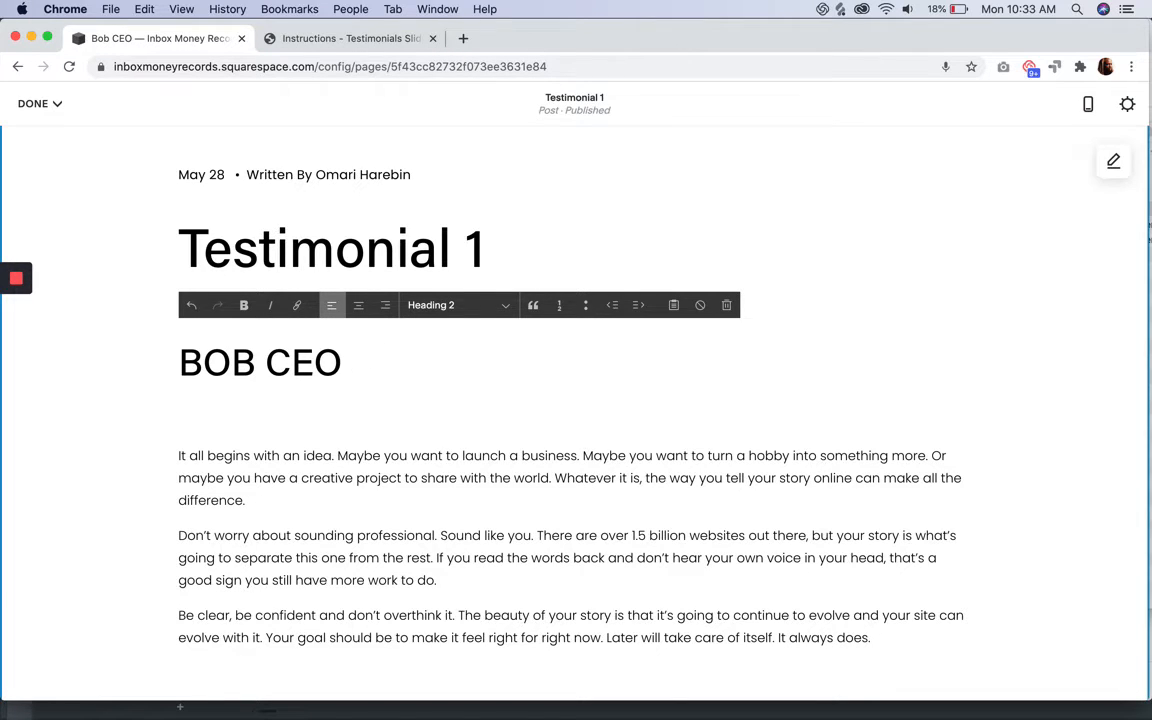
Review the body text of the Testimonial 1 post and save the post.
click(213, 455)
scroll(184, 457, down, 2)
drag(168, 372, 176, 377)
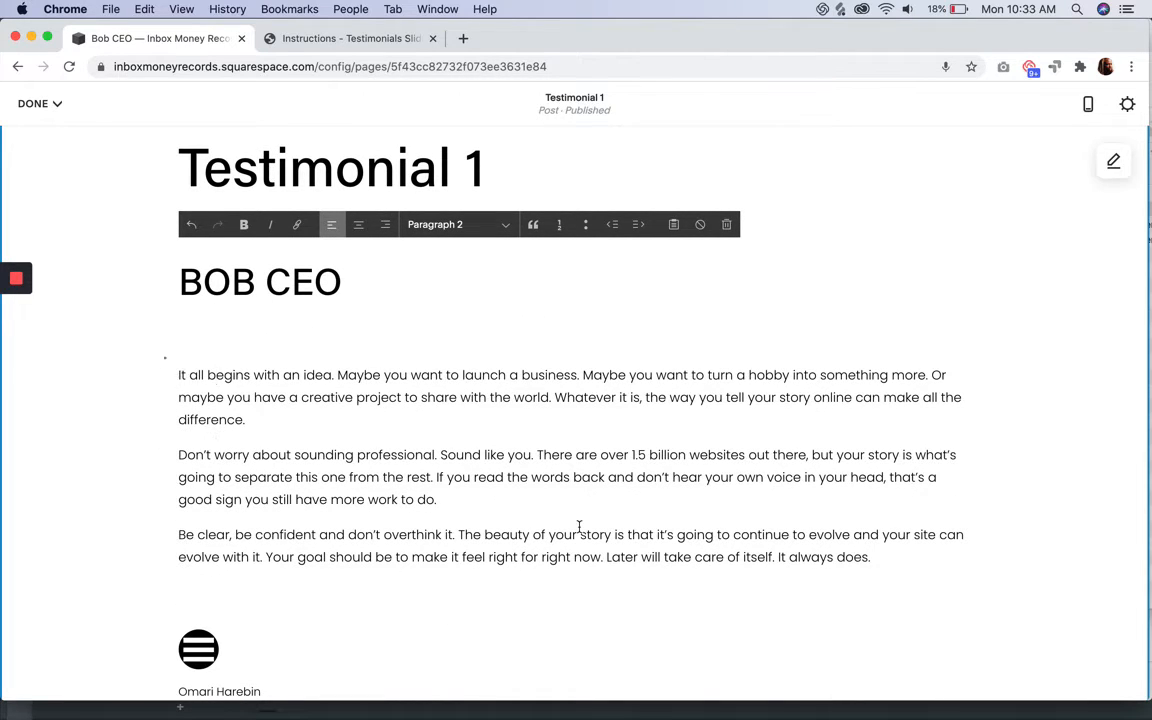
click(42, 103)
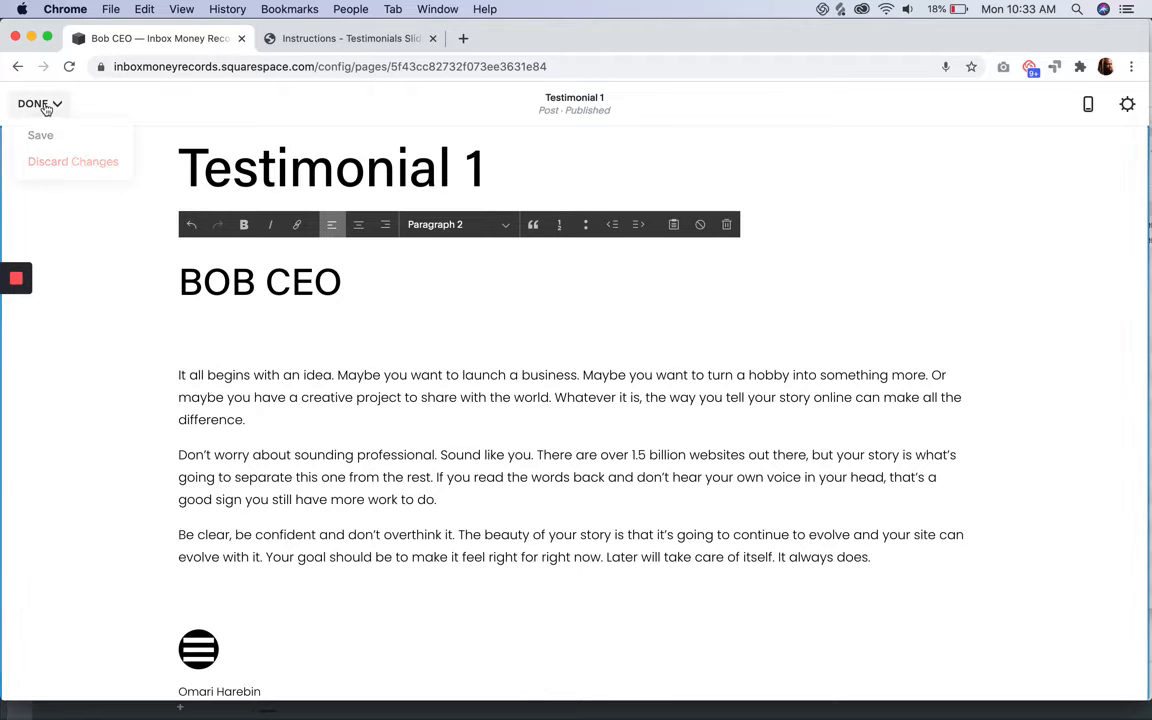
click(44, 140)
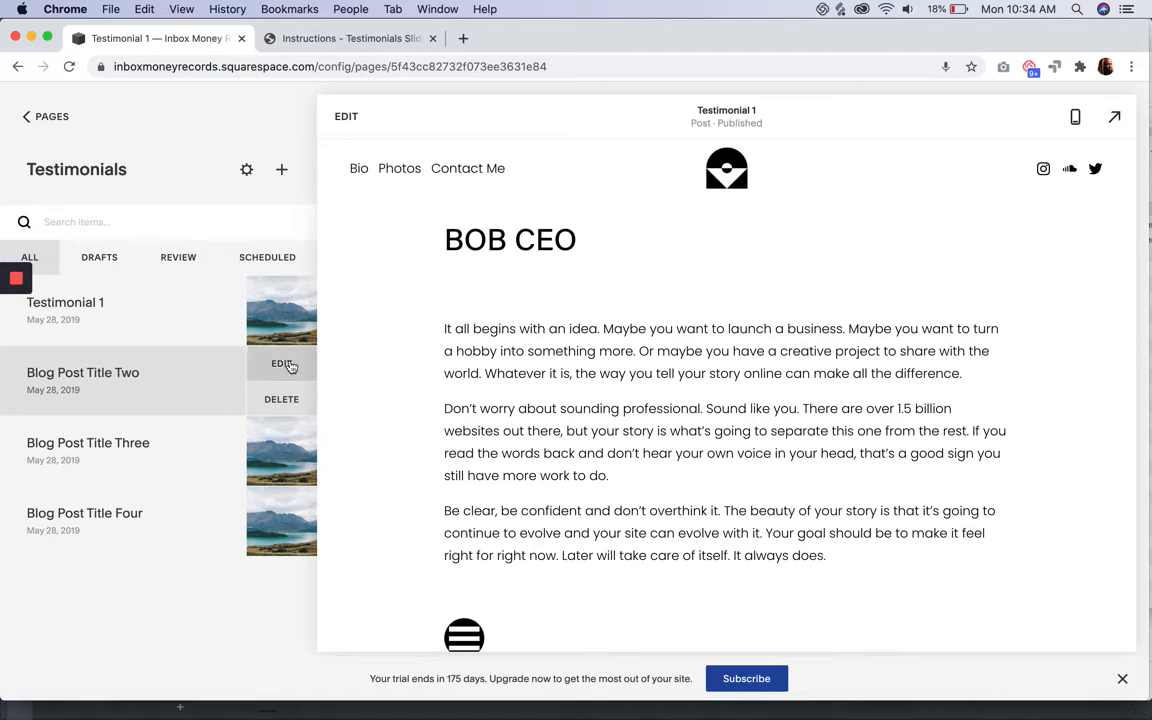
Open Blog Post Title Two for editing and add a text block above the body containing the testimonial author's first name in capitals.
click(283, 364)
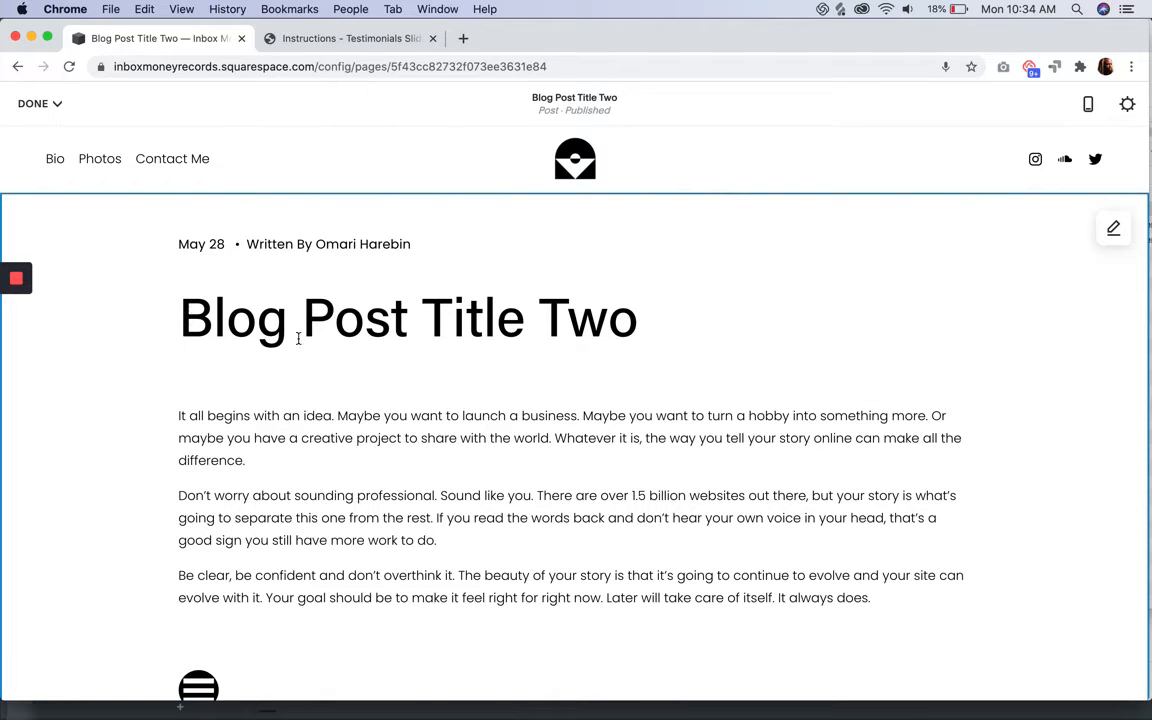
mouse_move(166, 393)
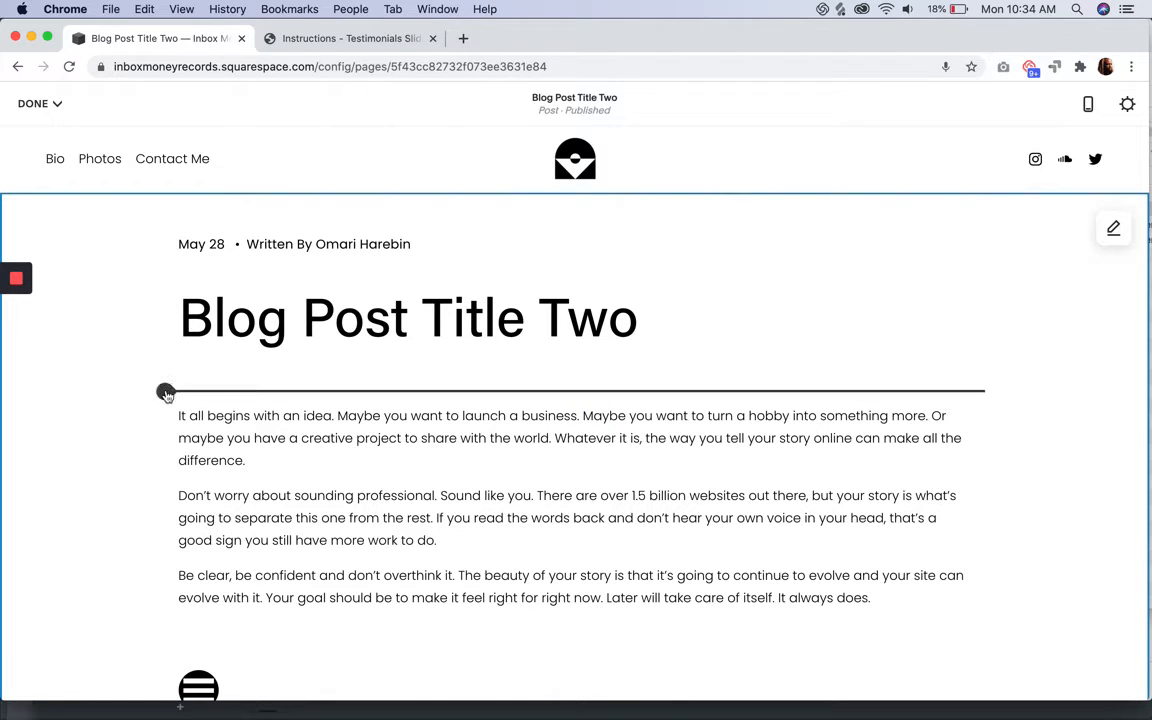
click(166, 393)
click(219, 265)
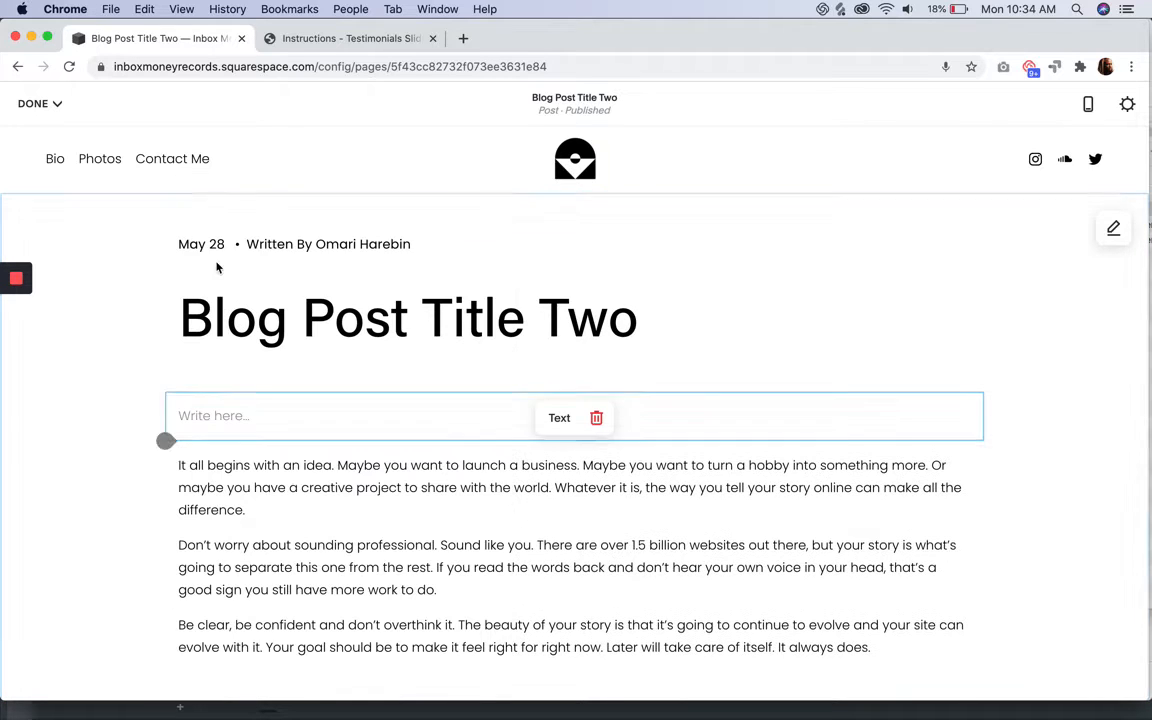
click(220, 419)
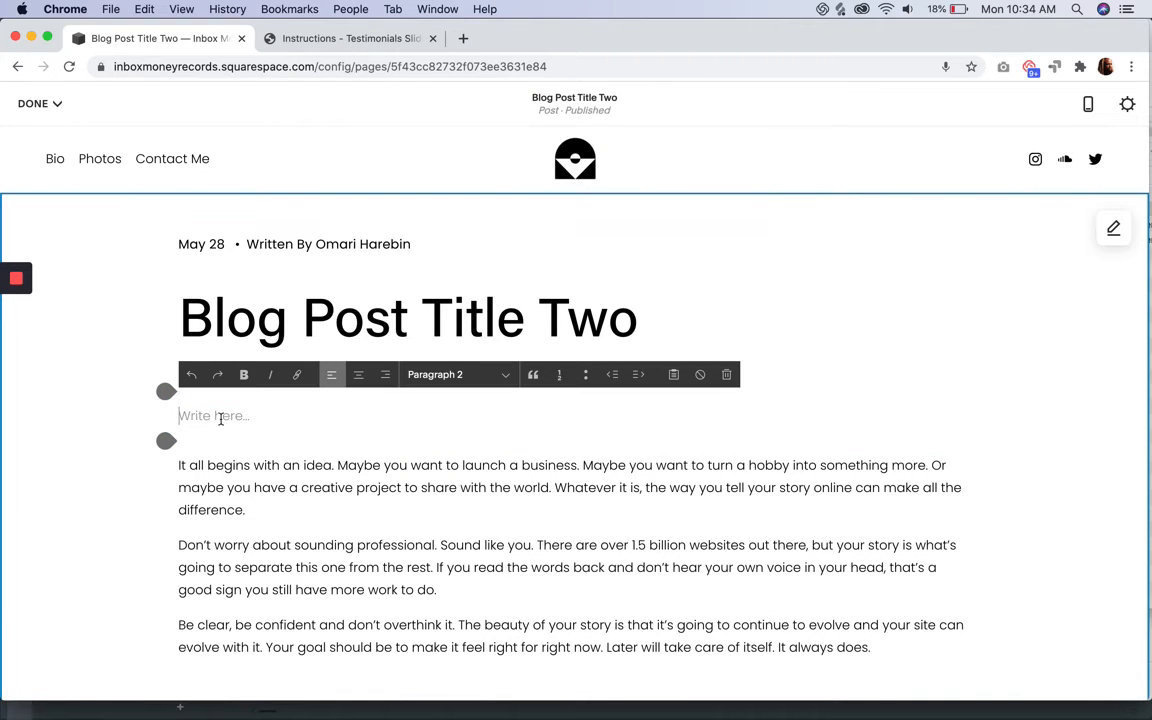
text(SARAH)
Format the author's name above the body of Blog Post Title Two as Heading 2.
drag(176, 415, 247, 412)
click(455, 375)
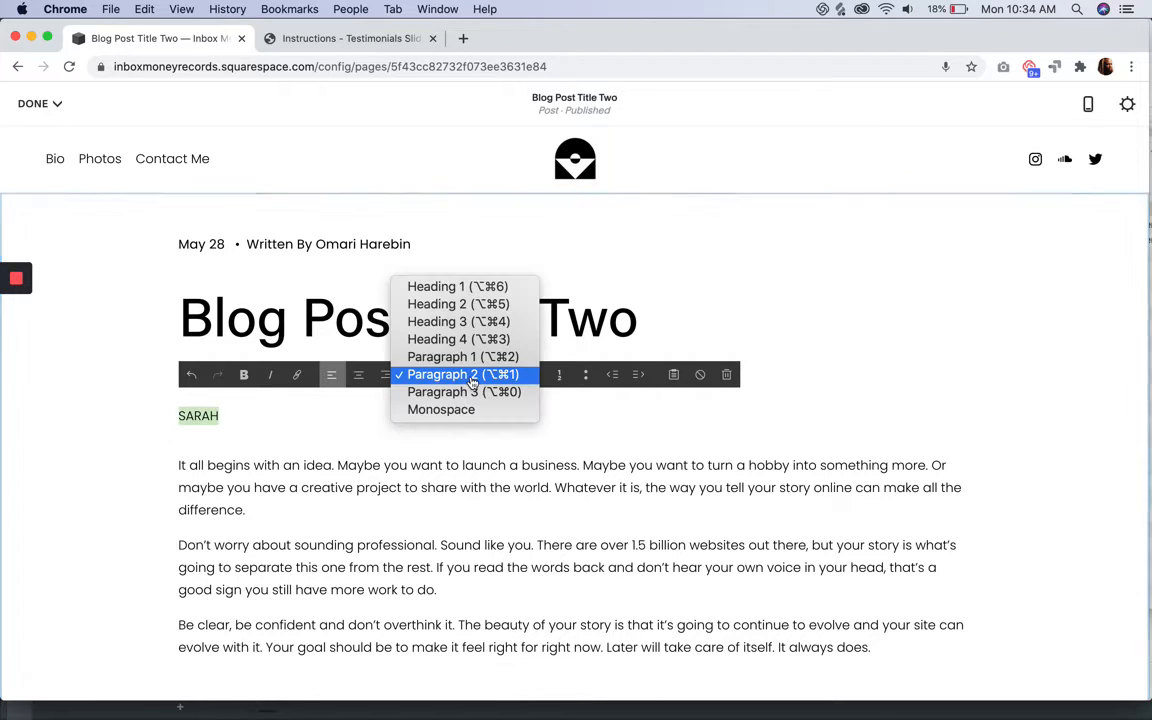
click(491, 304)
click(310, 433)
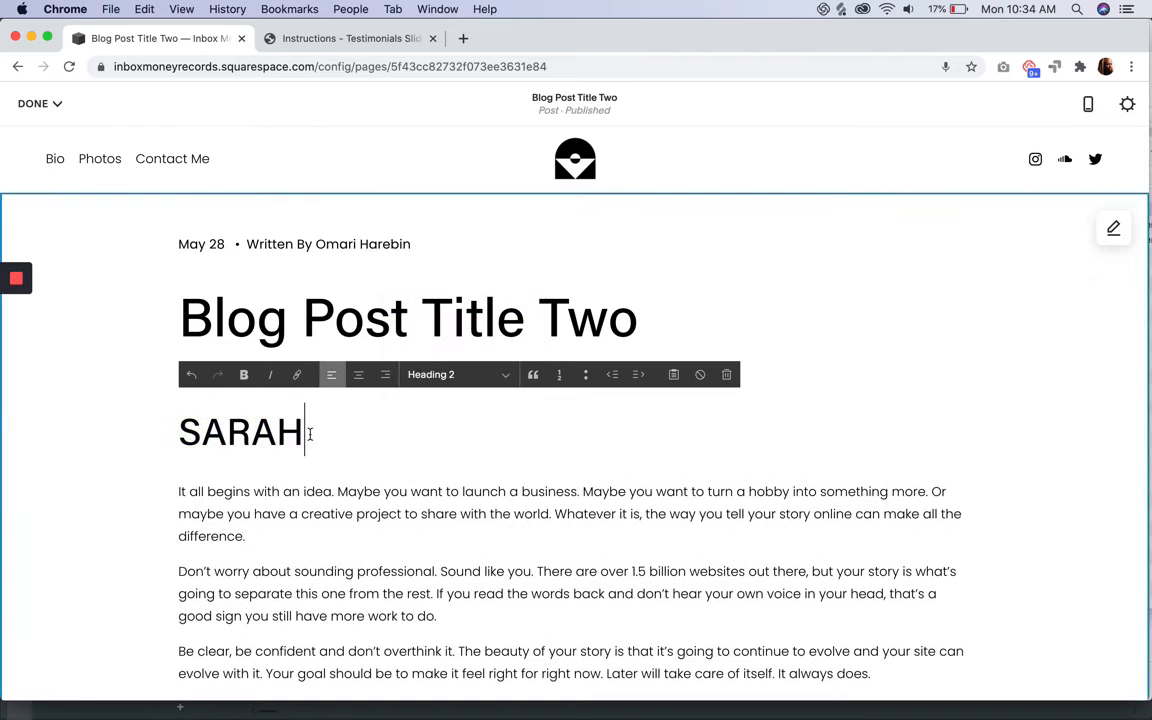
Delete the last two body paragraphs of Blog Post Title Two, keeping only the first, and save the post.
click(224, 513)
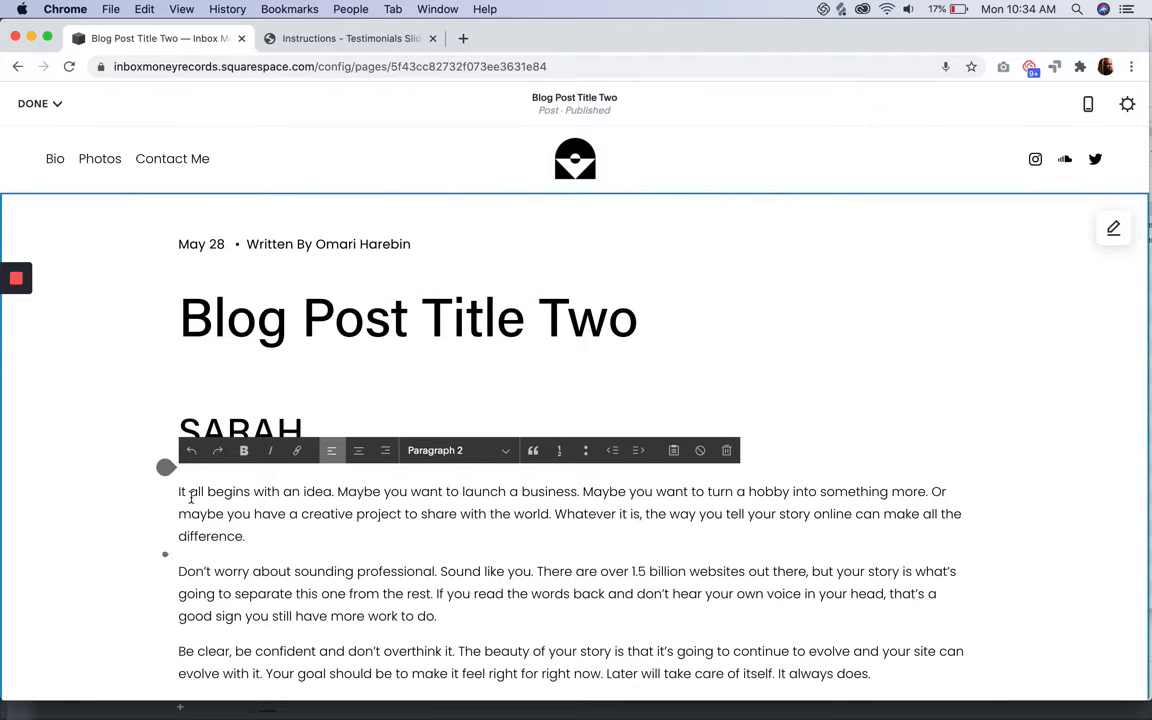
scroll(295, 574, down, 2)
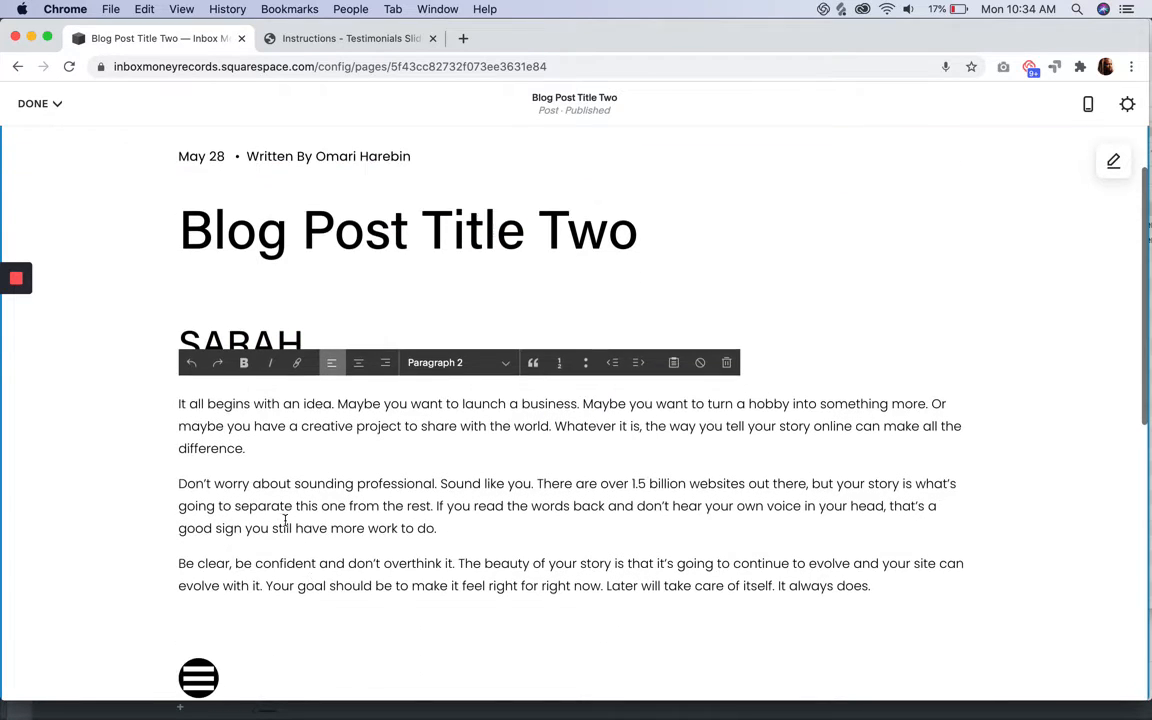
drag(333, 459, 909, 584)
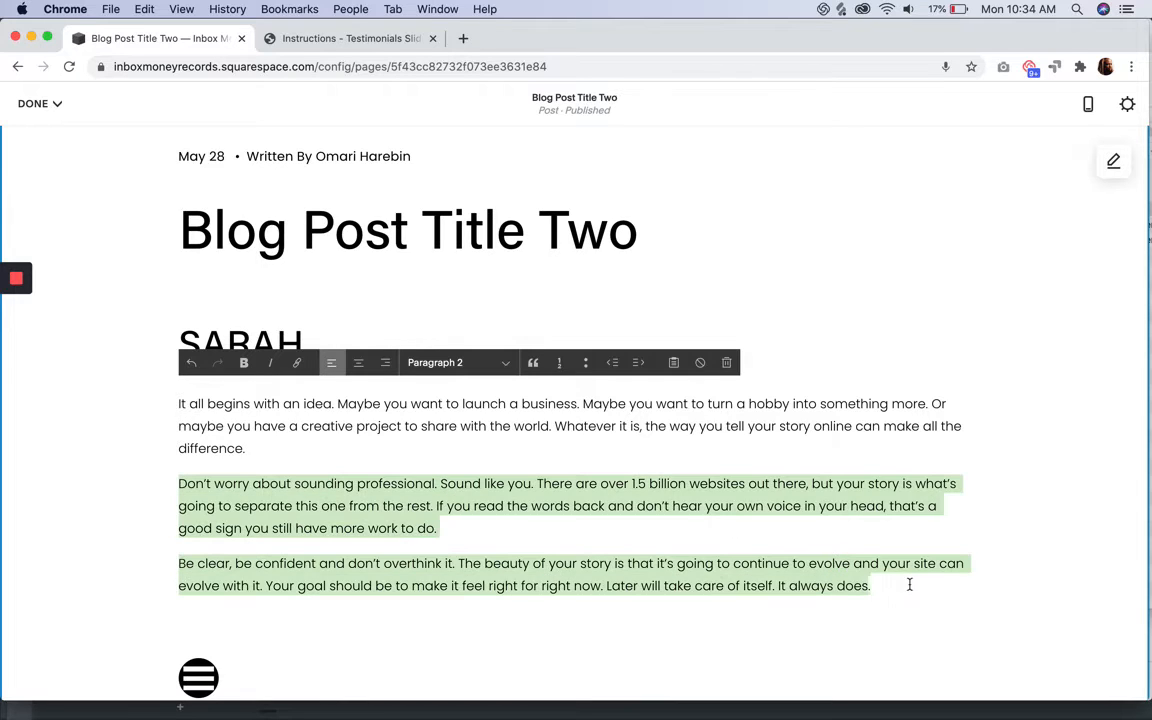
key(BackSpace)
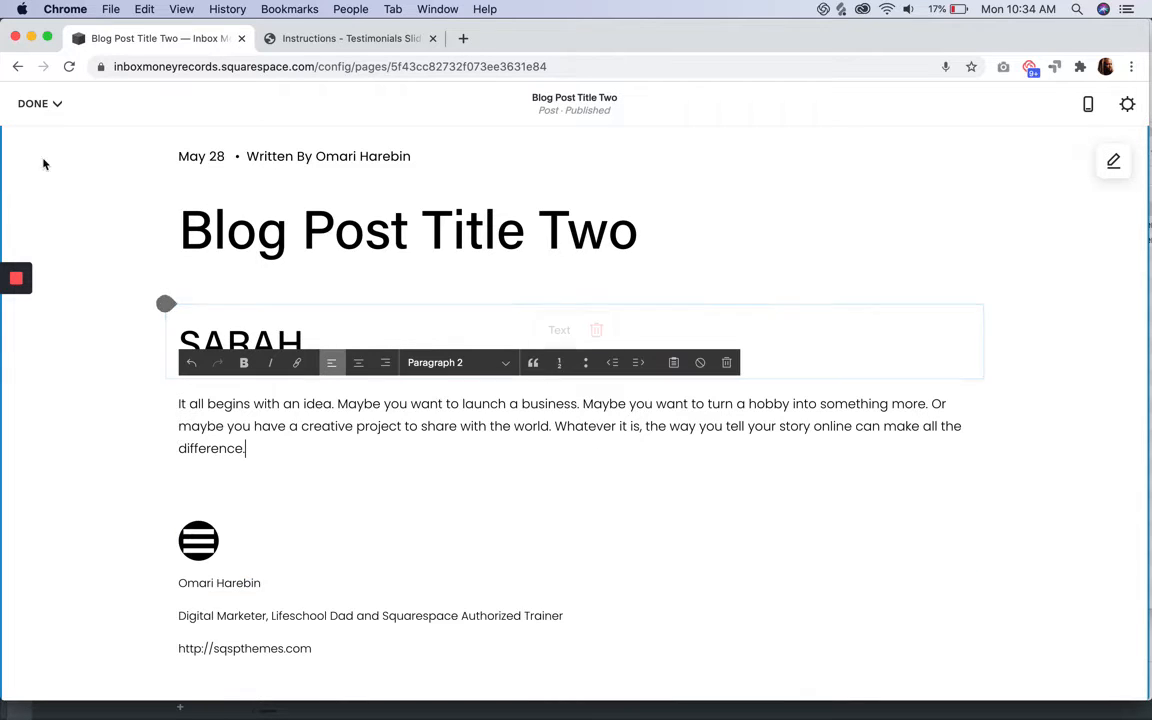
click(33, 103)
click(47, 139)
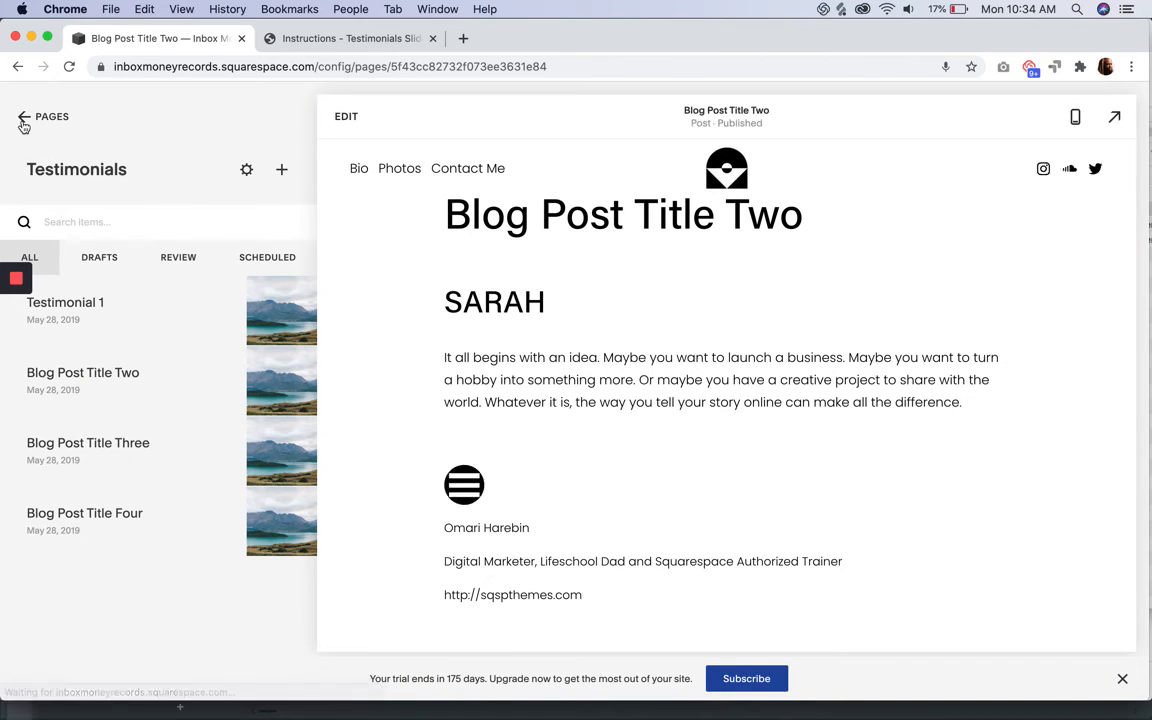
Return to the site's Pages list, copy the slider's code block snippet from the plugin's Setup instructions, and place the cursor in Blog URL.
click(23, 120)
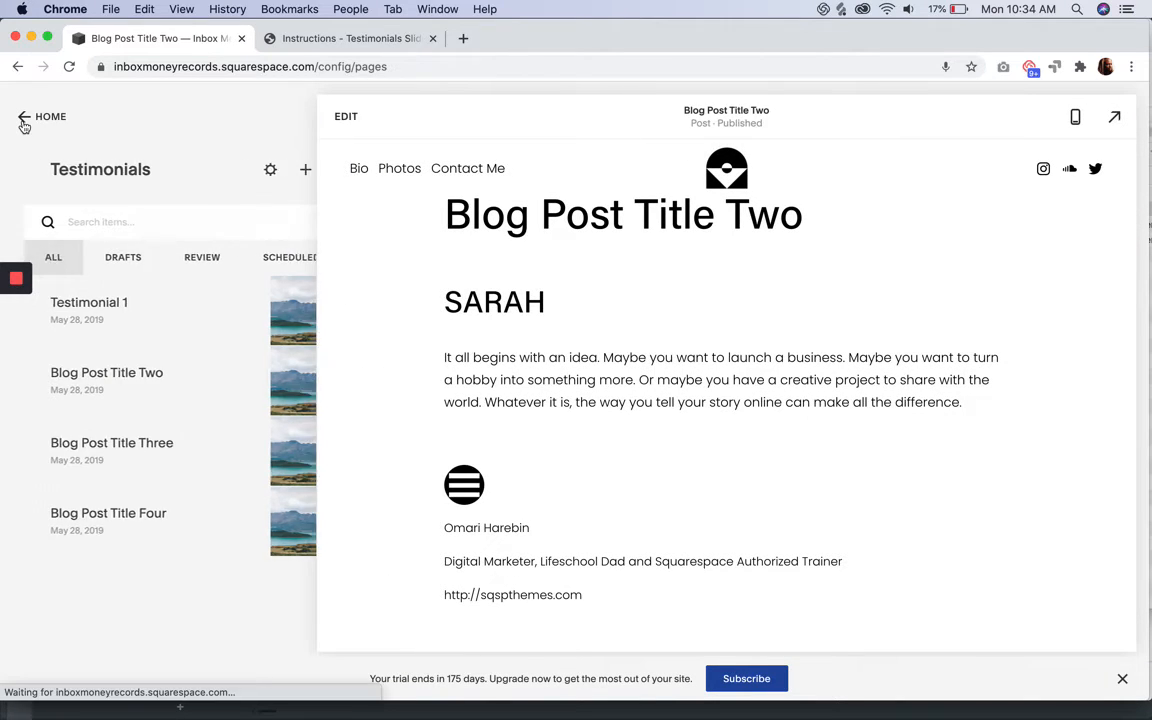
click(311, 37)
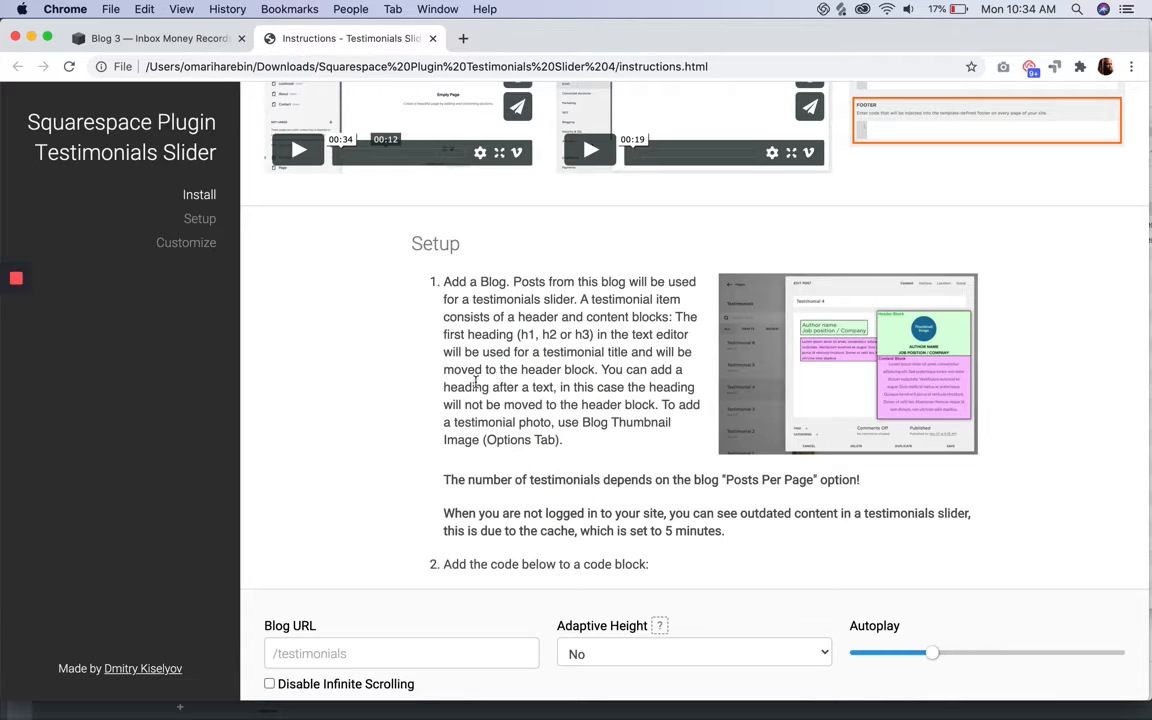
scroll(480, 400, down, 5)
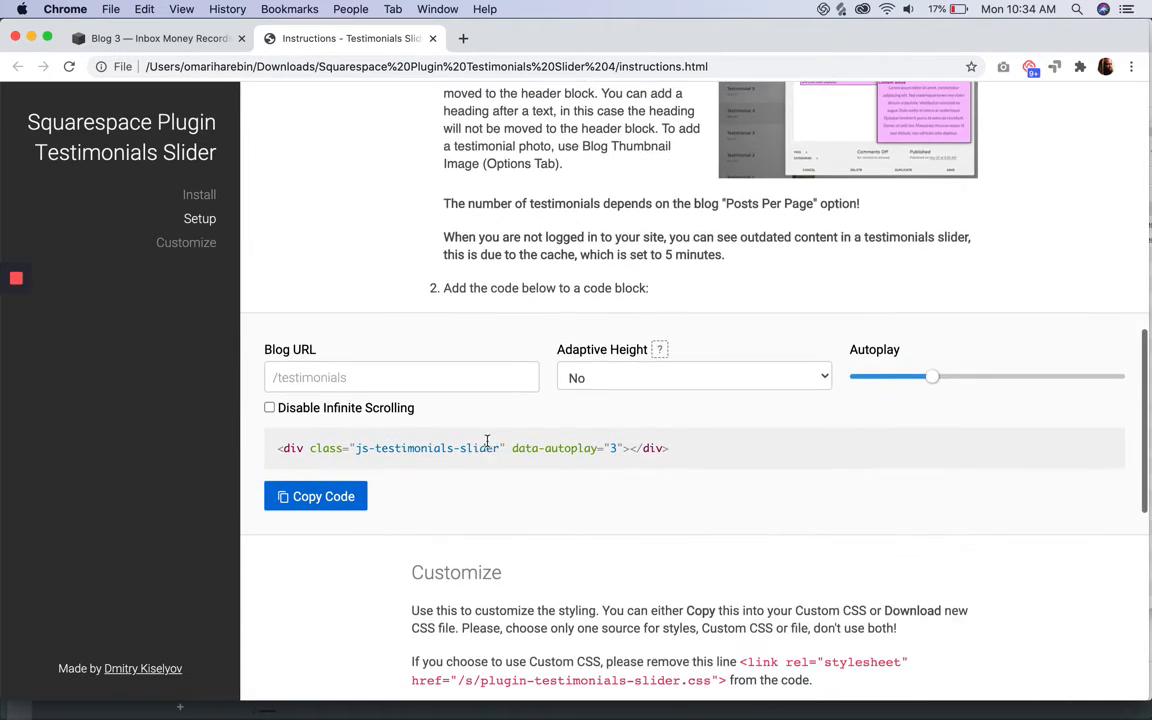
click(331, 502)
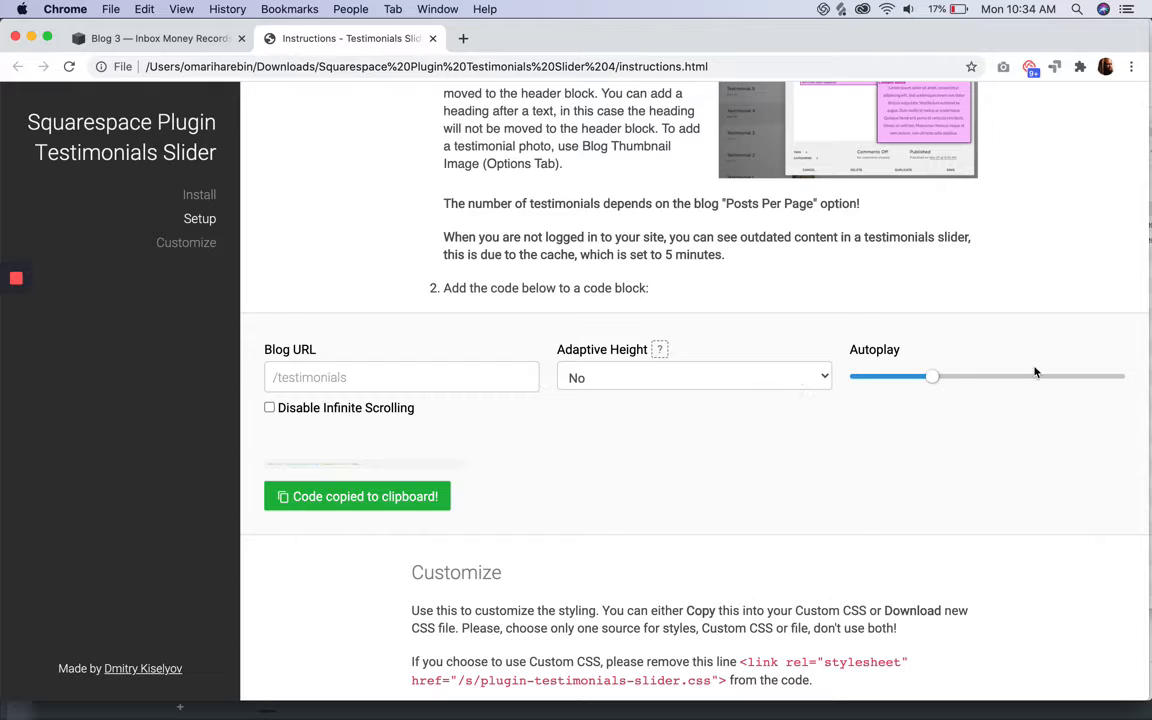
mouse_move(936, 385)
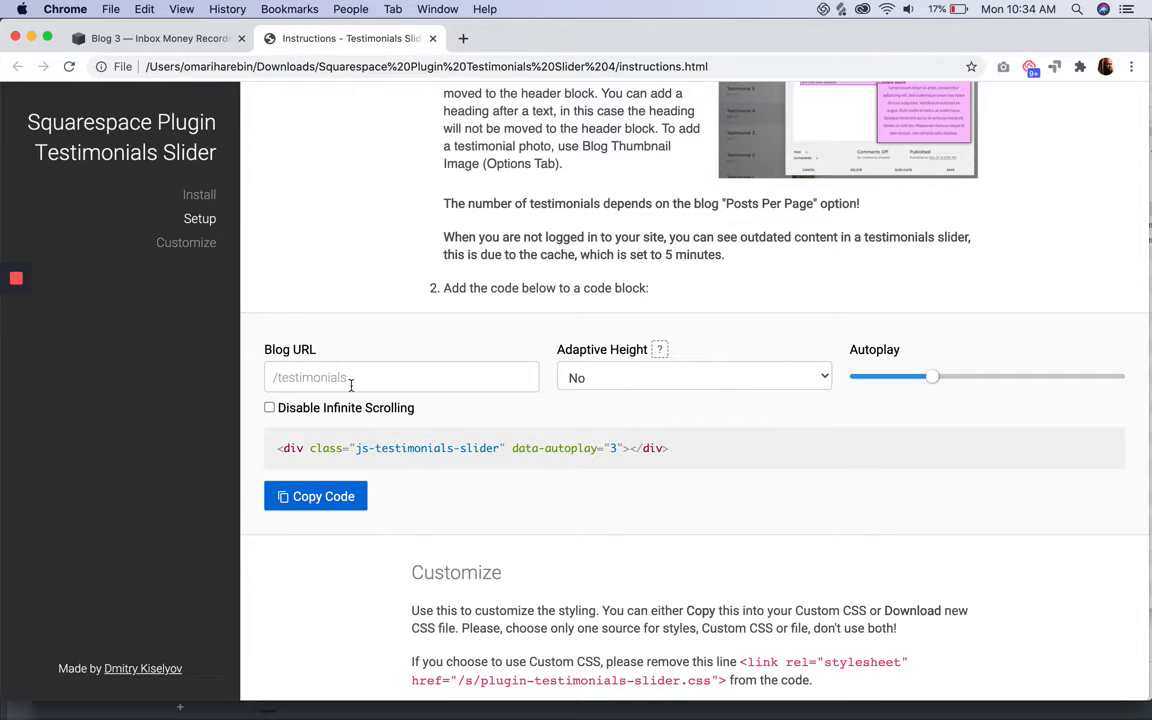
click(300, 373)
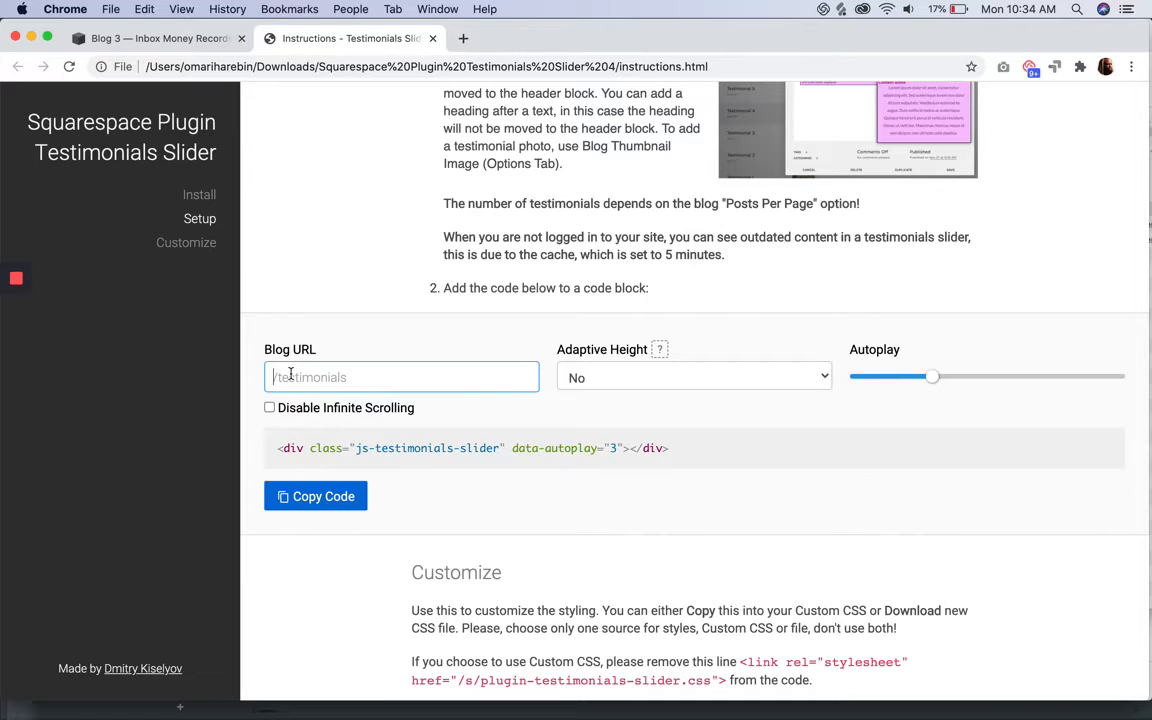
Return to the Squarespace site and add a blog with the Blog 1 layout under Not Linked, named Reviews.
click(165, 40)
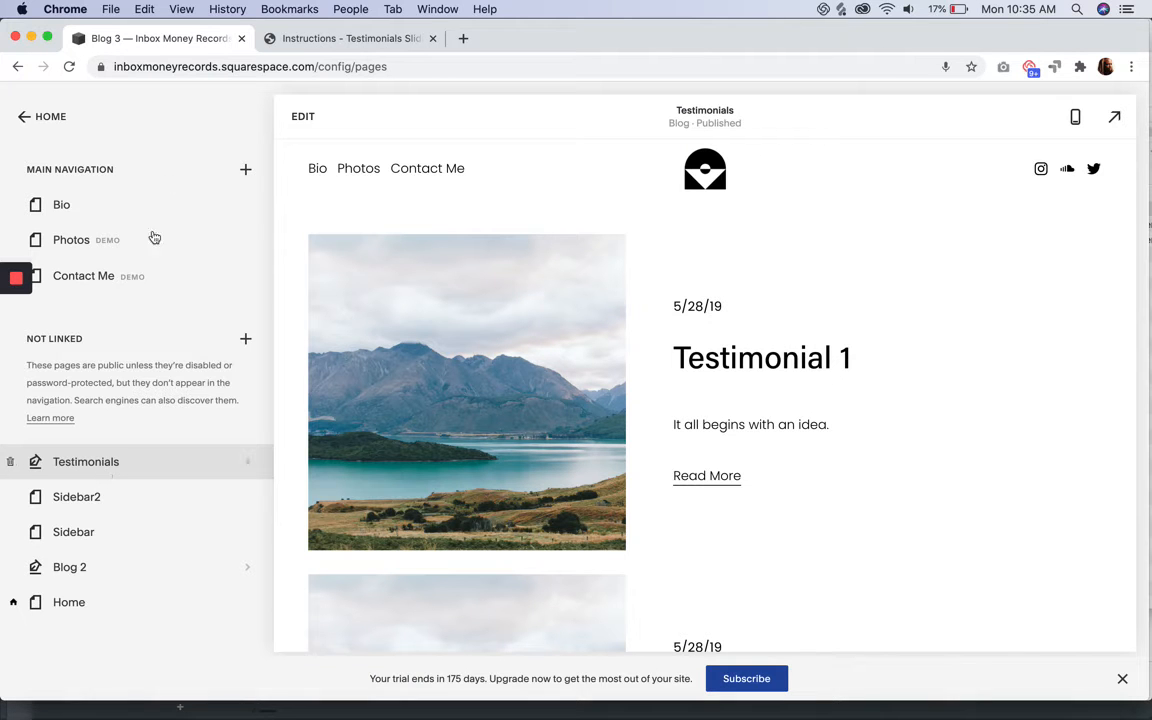
click(245, 338)
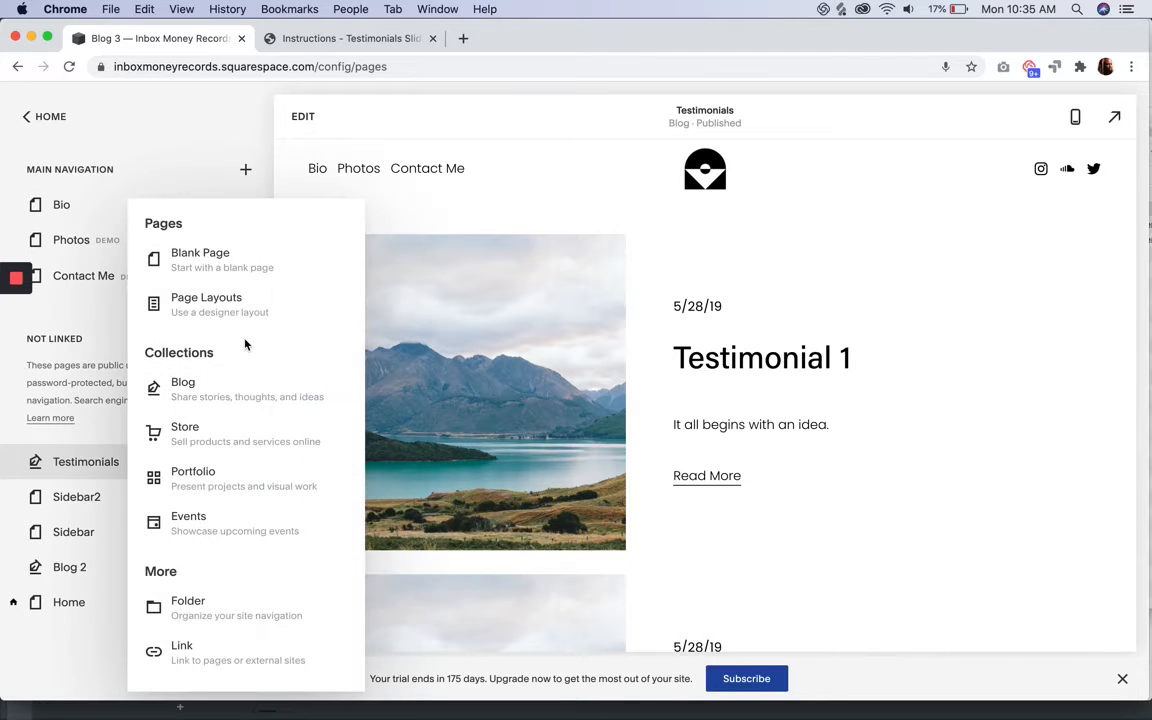
click(224, 388)
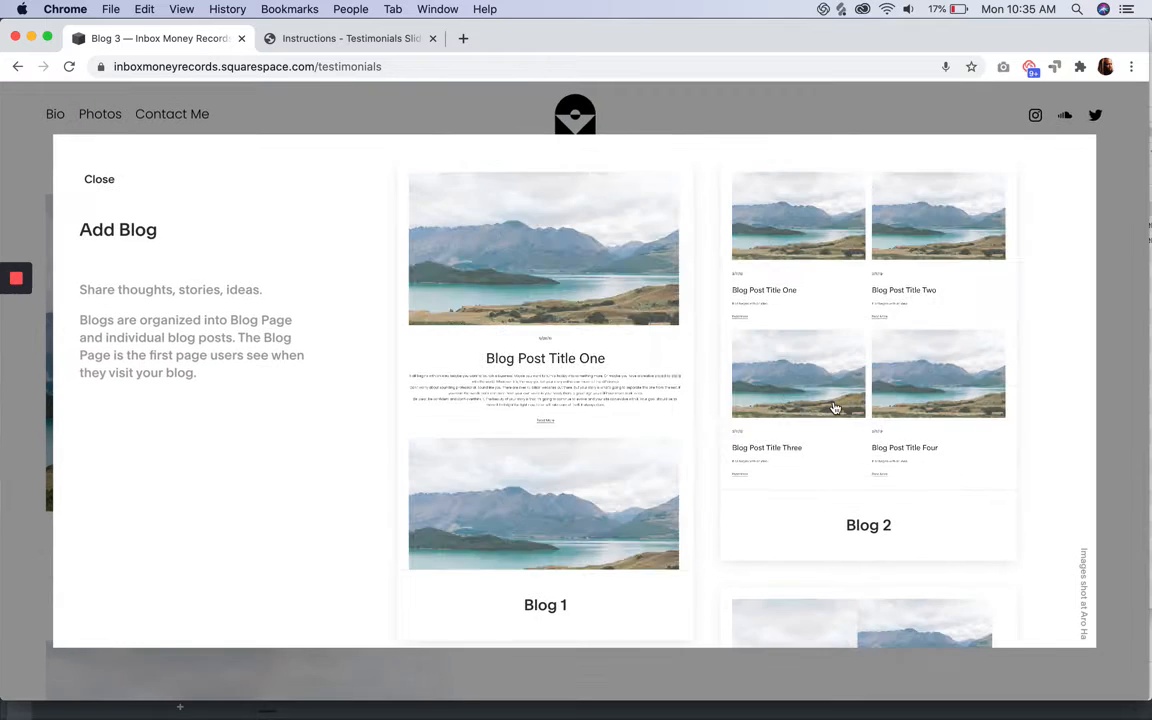
click(672, 398)
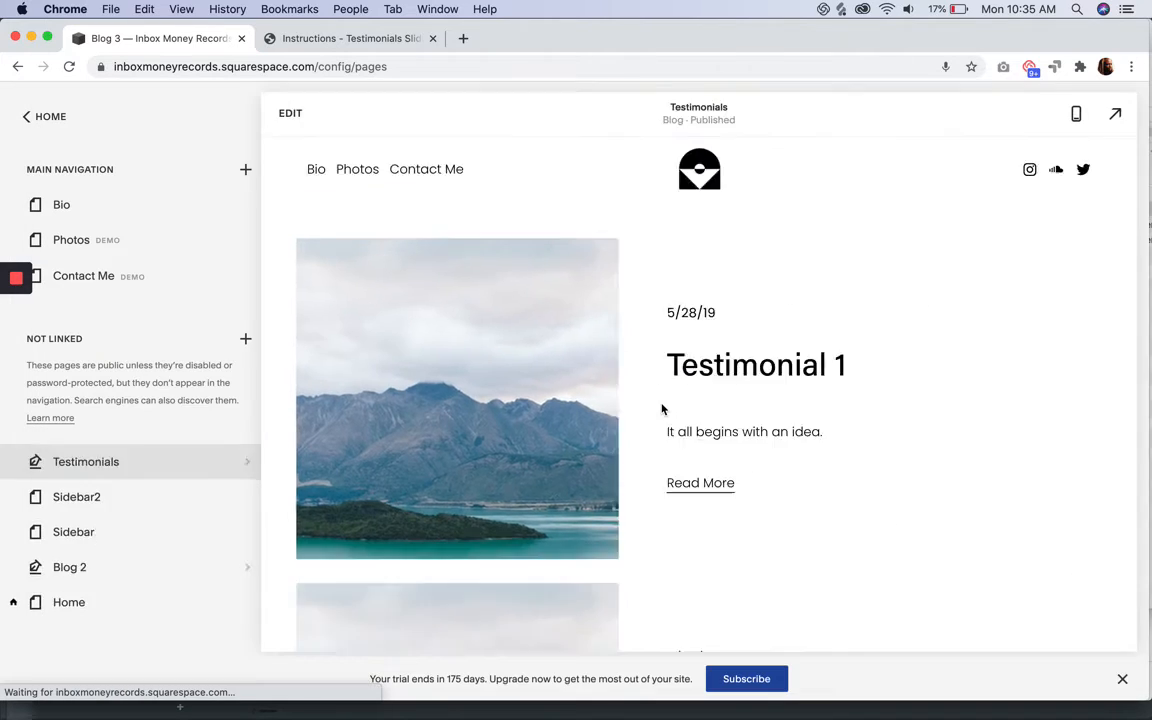
text(R)
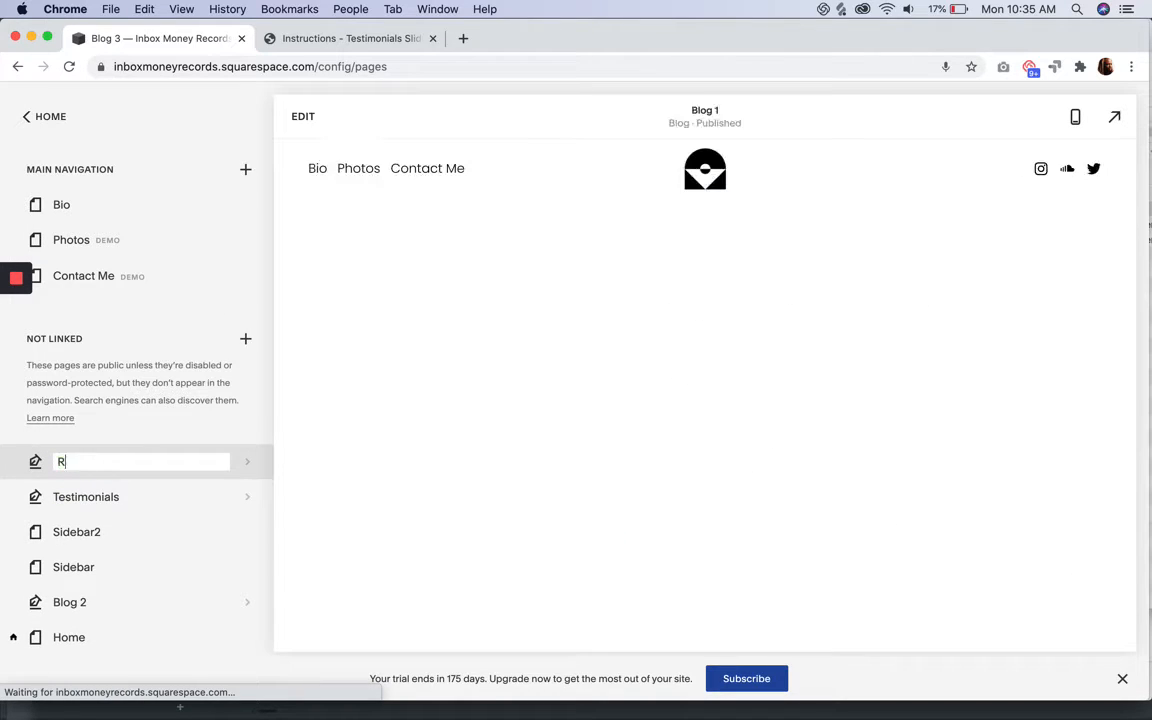
text(eviews)
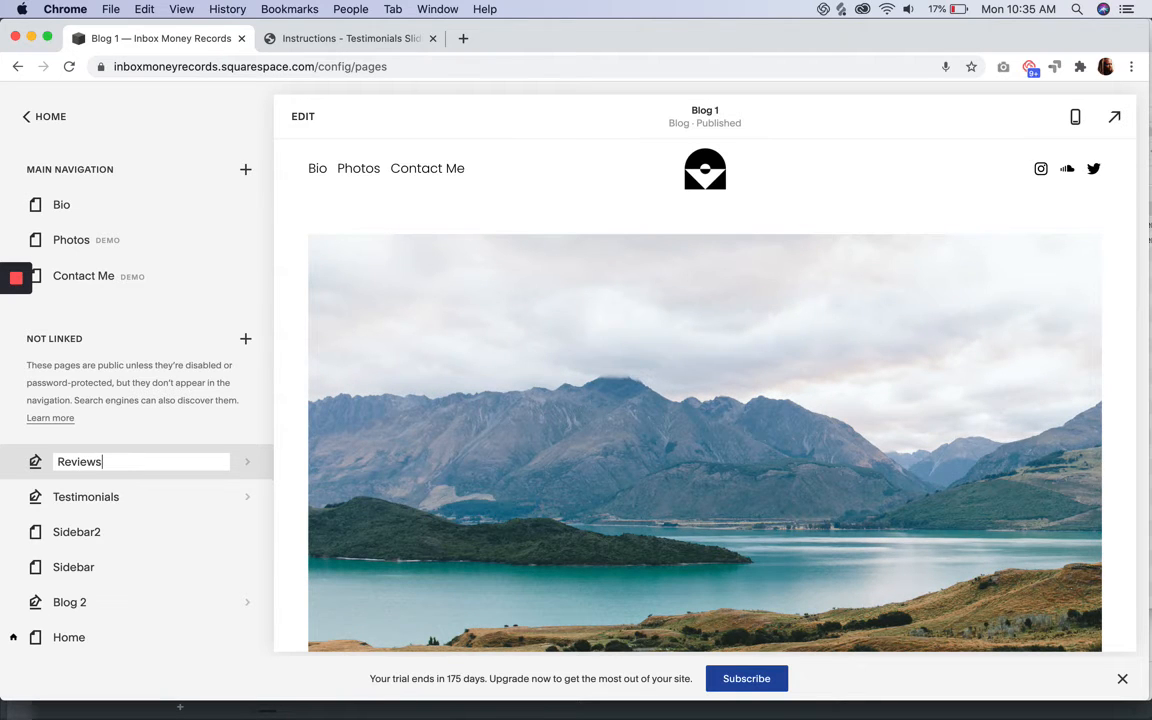
key(Return)
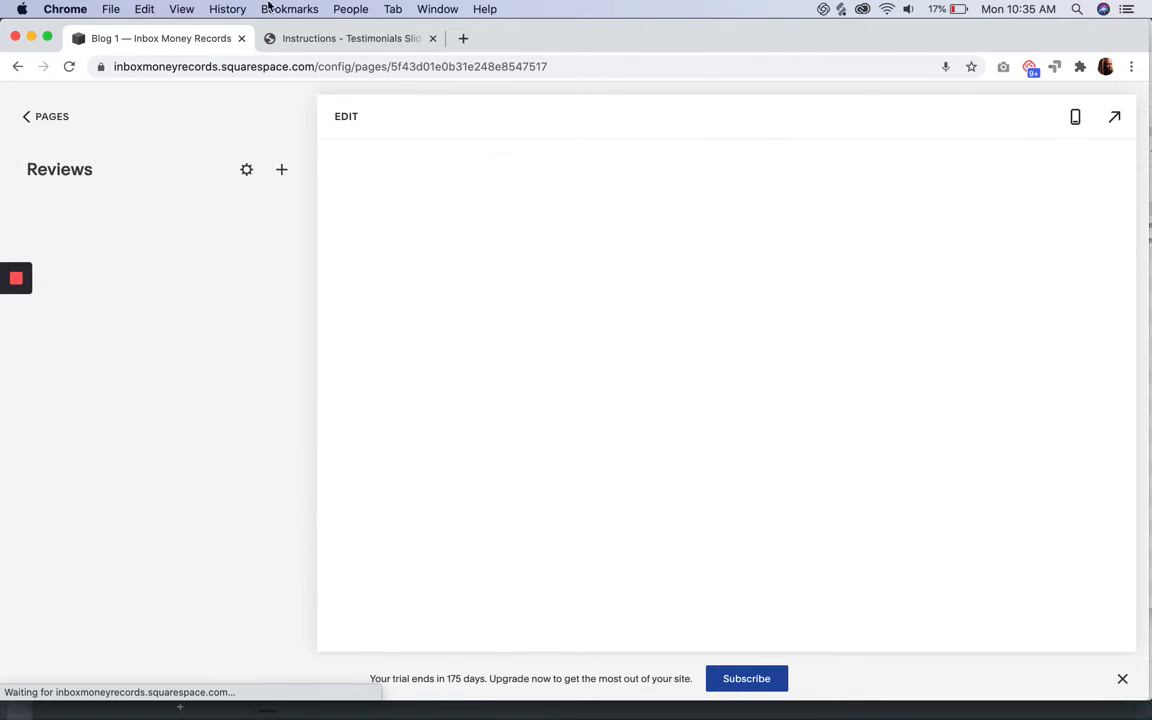
In the plugin instructions, try /reviews as the Blog URL, clear the field, and copy the slider code without a URL.
click(316, 40)
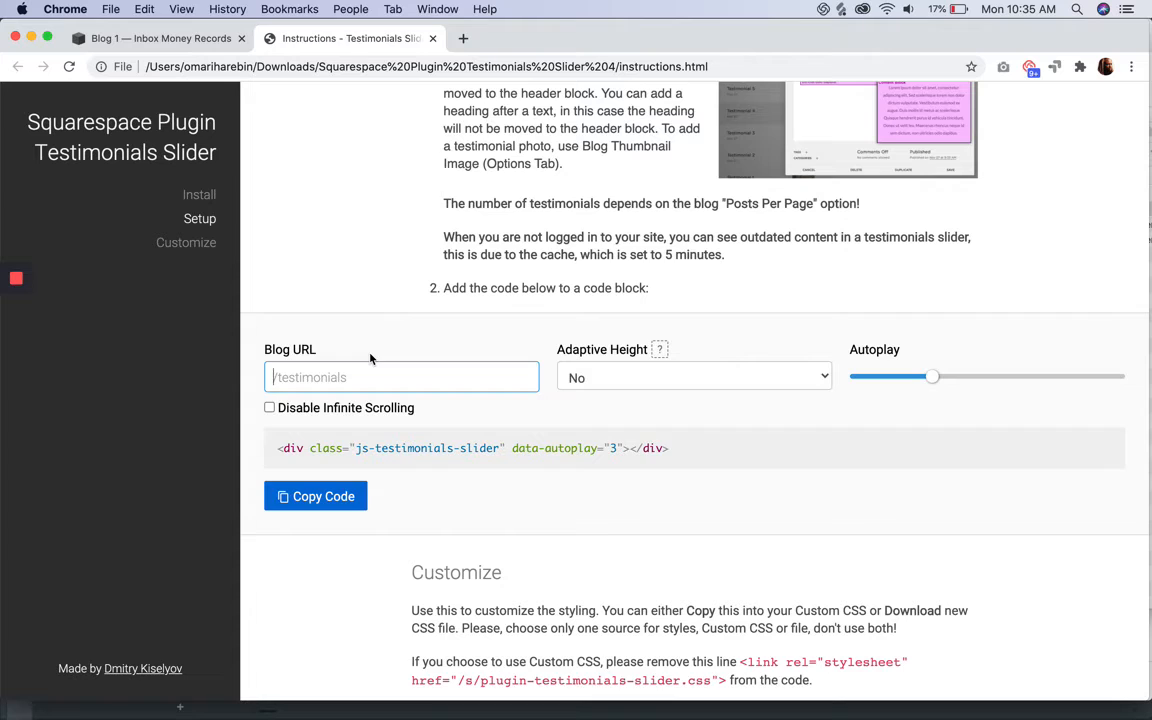
text(/reviewsa)
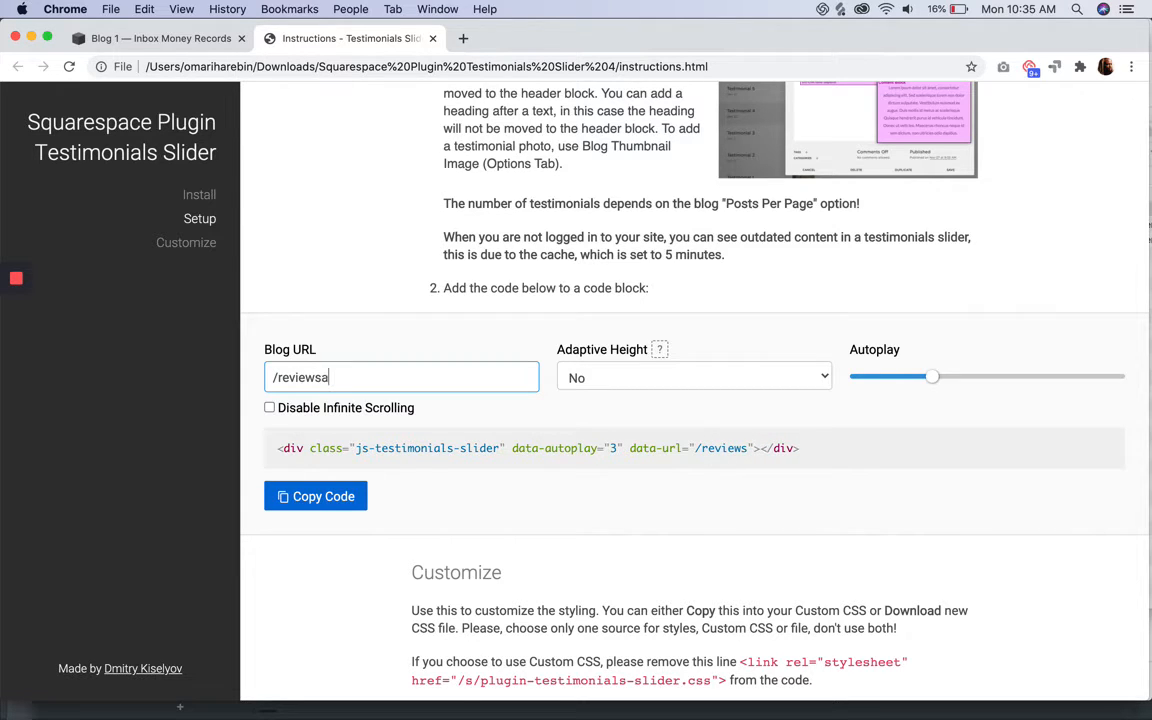
key(BackSpace)
key(super+a)
key(BackSpace)
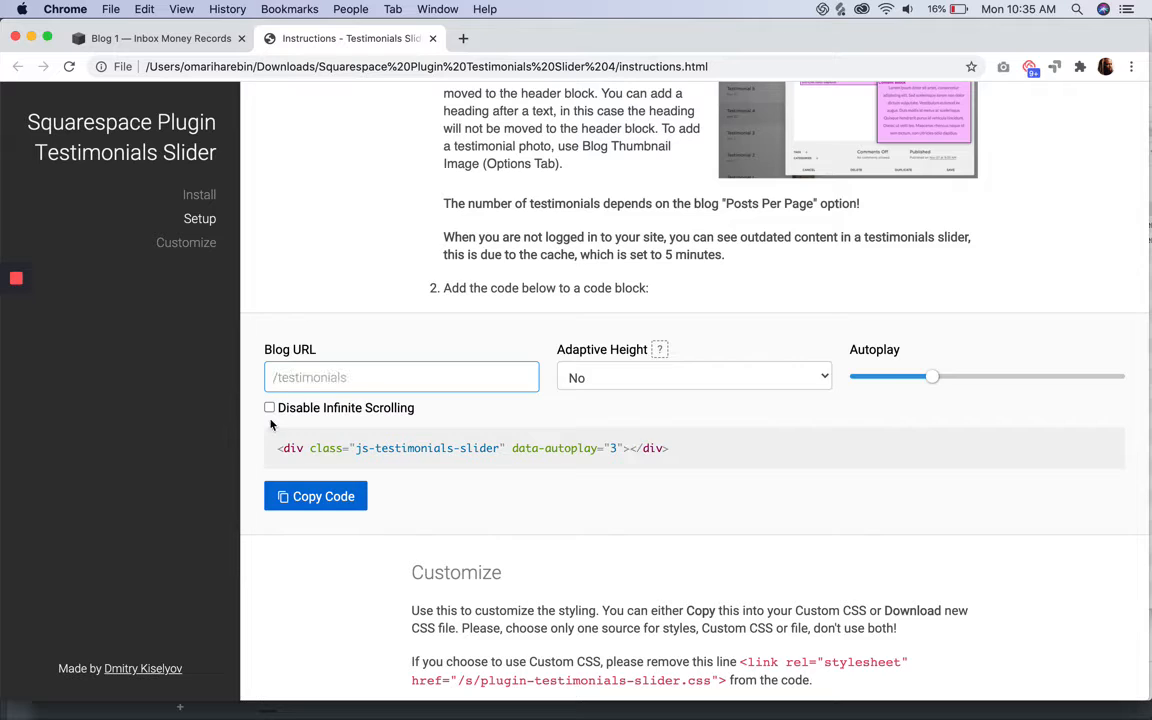
click(313, 505)
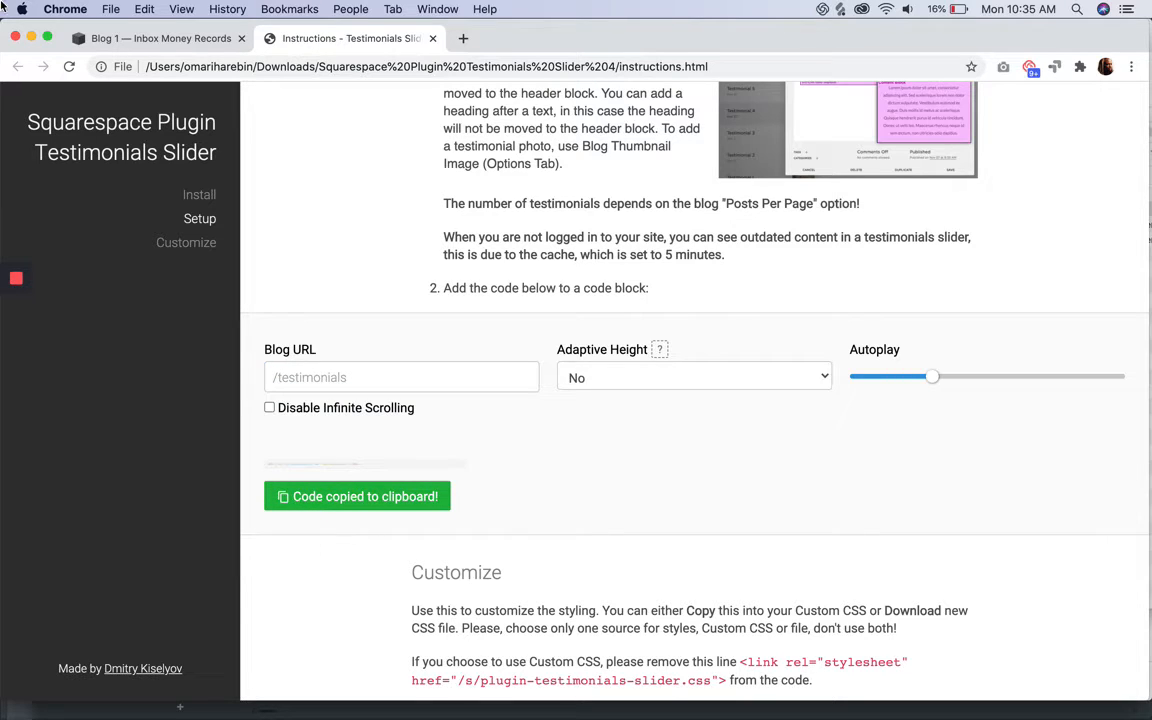
Return to the site's Pages list and add a blank page under Not Linked, keeping the default name New Page.
click(120, 40)
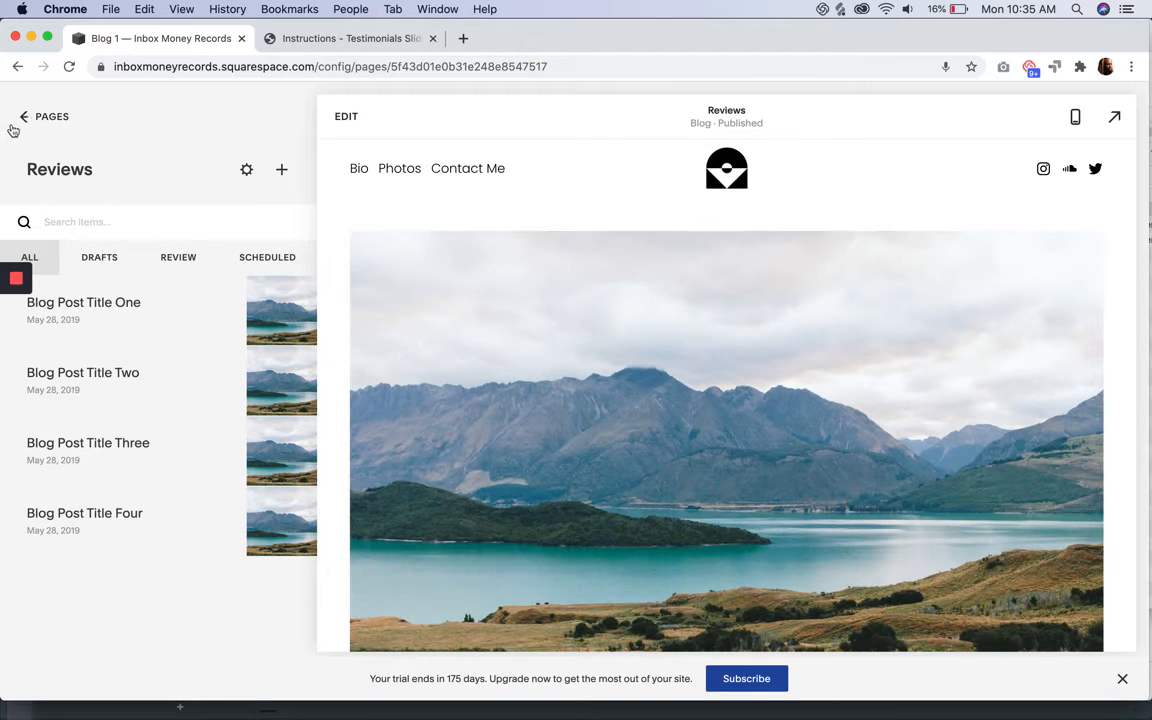
click(22, 118)
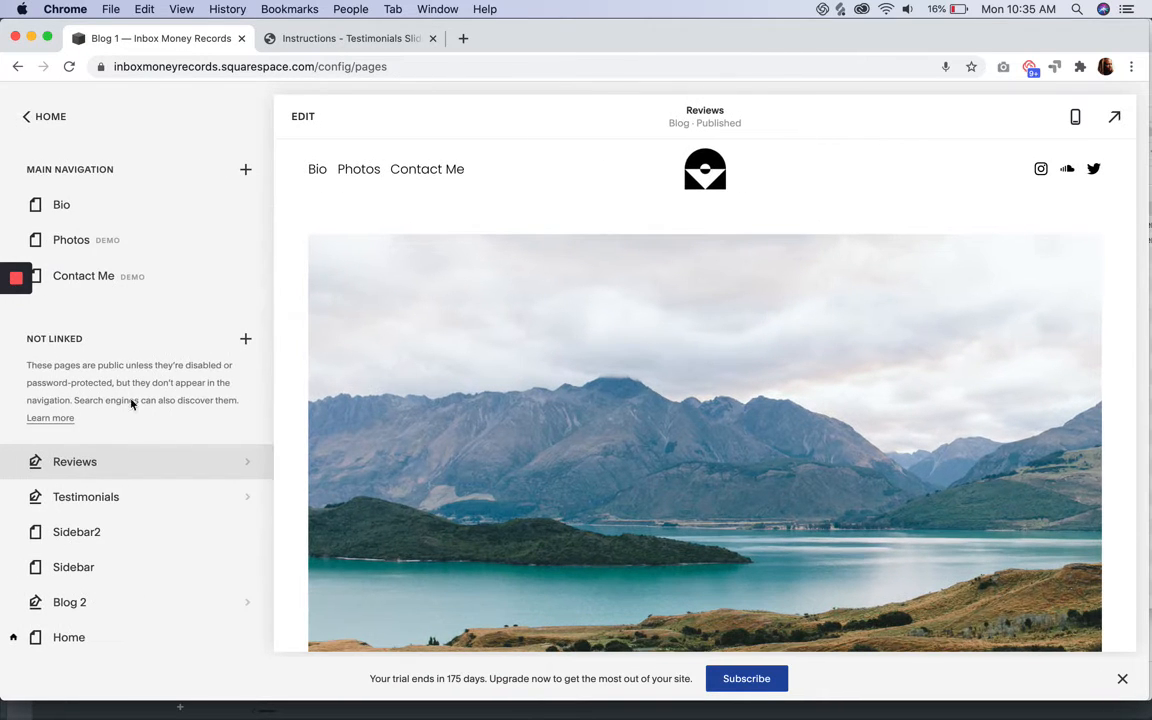
click(247, 341)
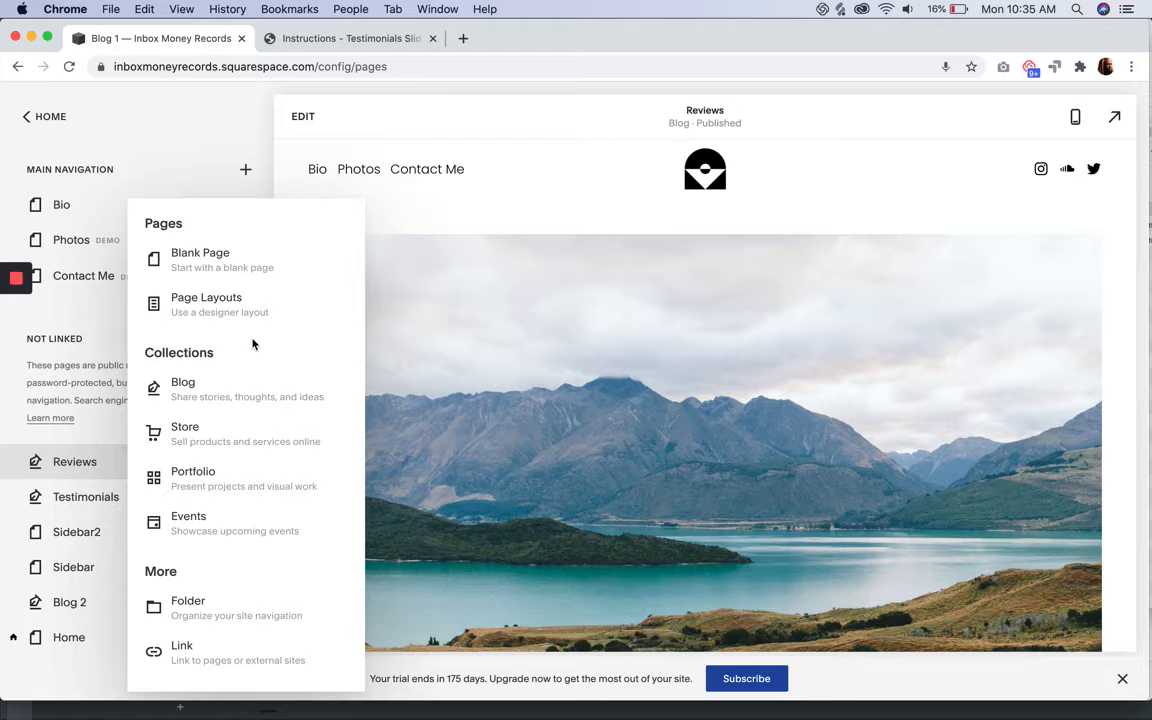
click(231, 262)
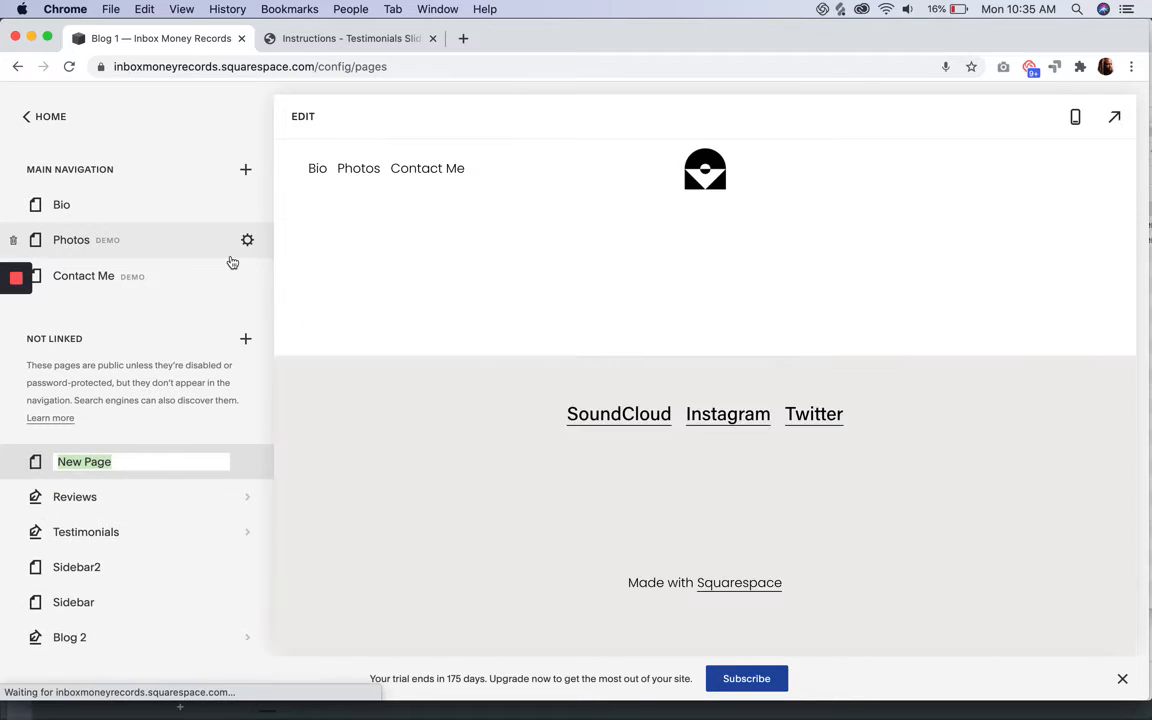
key(Return)
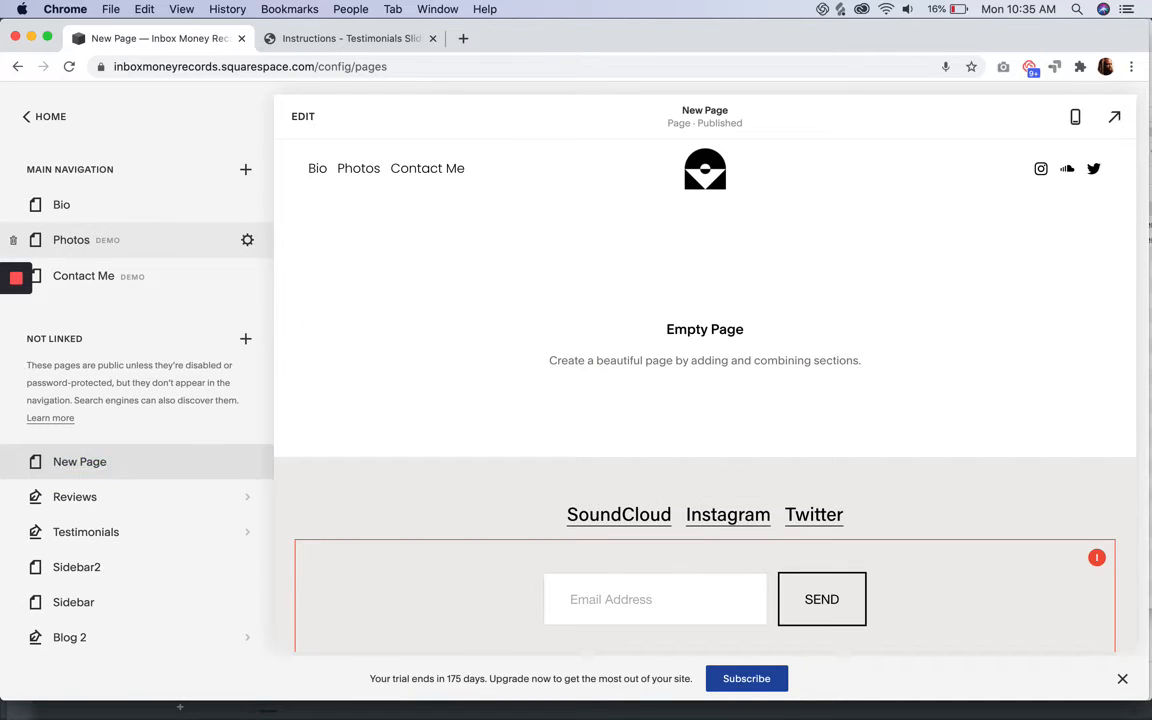
Open New Page for editing and add a blank section as its content.
click(305, 118)
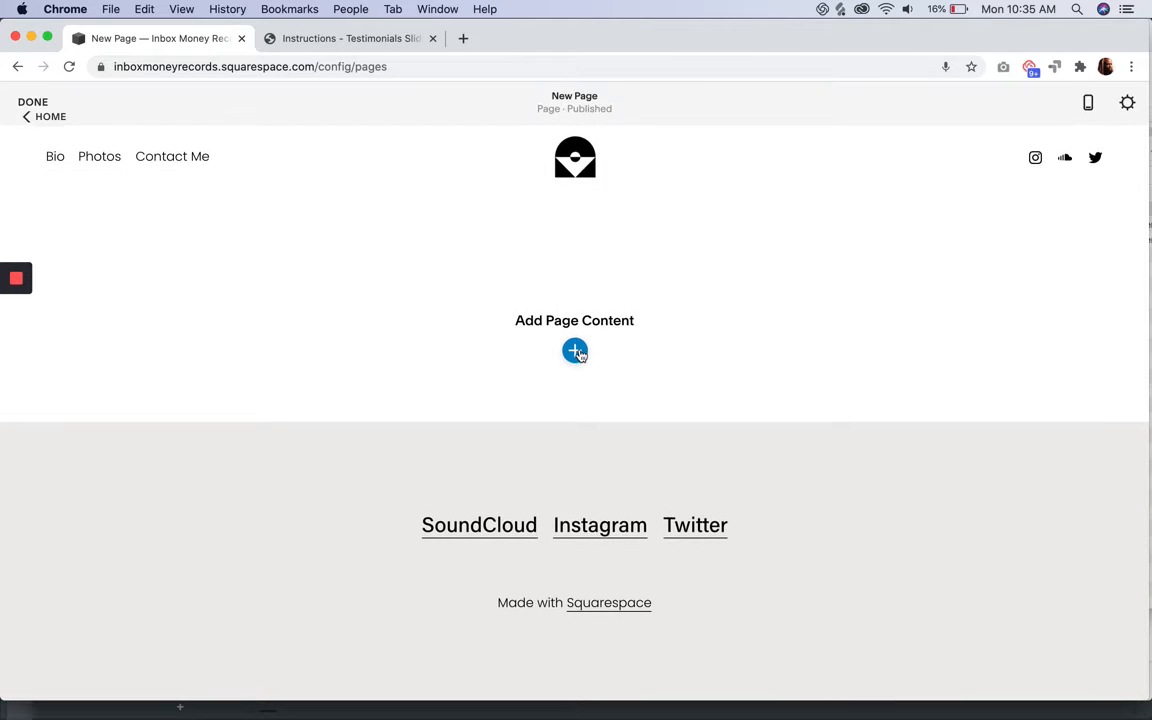
click(575, 352)
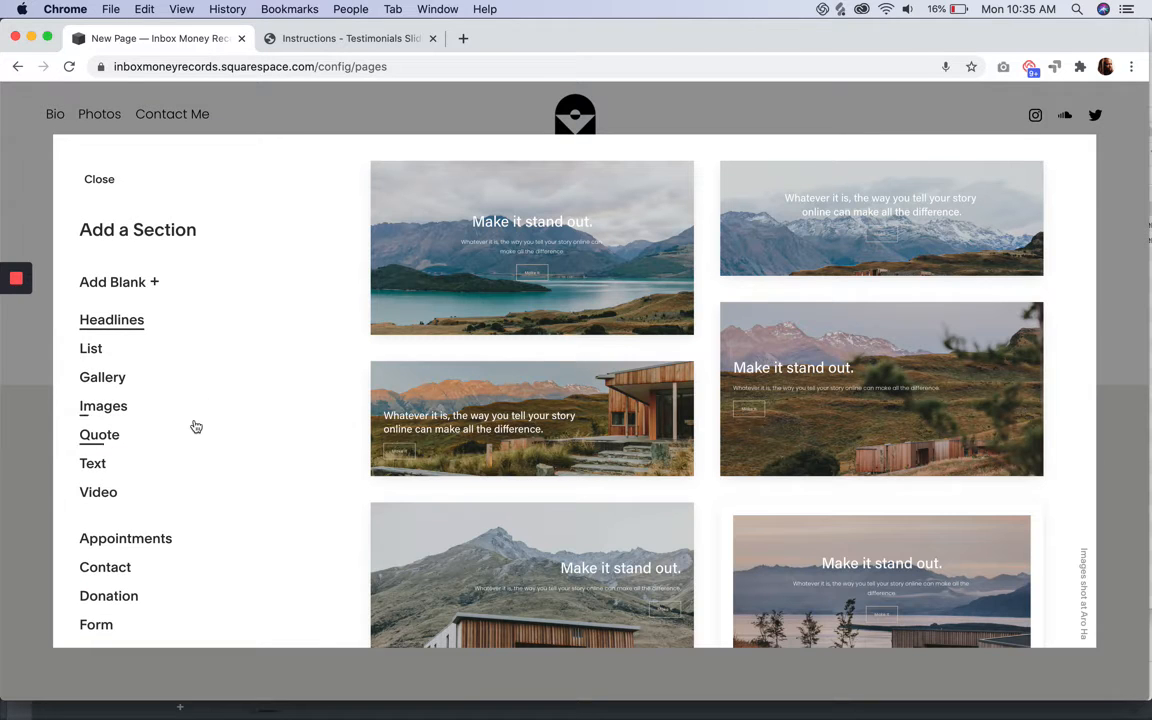
scroll(194, 426, down, 8)
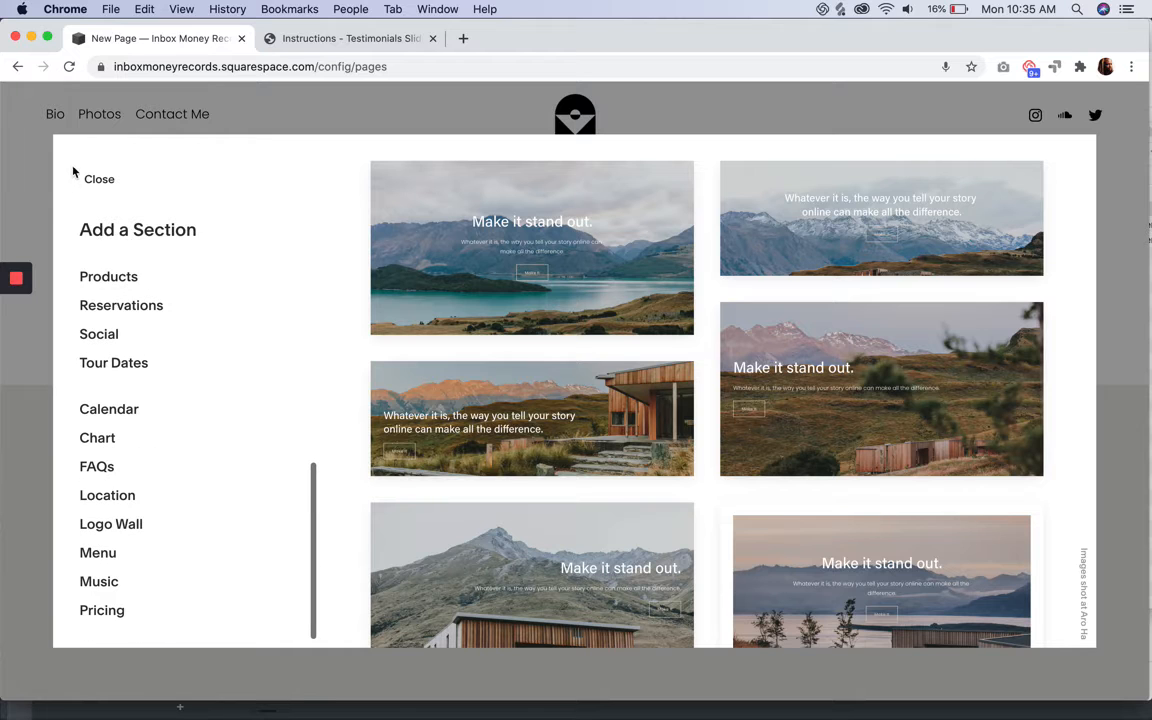
click(101, 181)
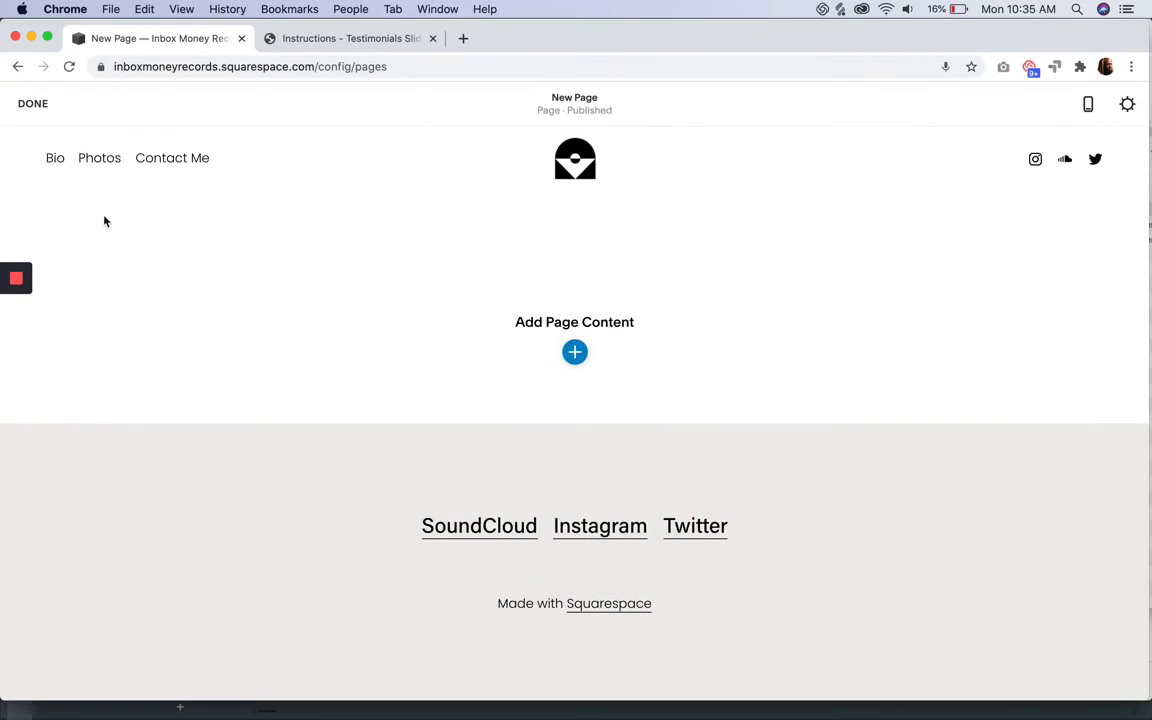
click(576, 354)
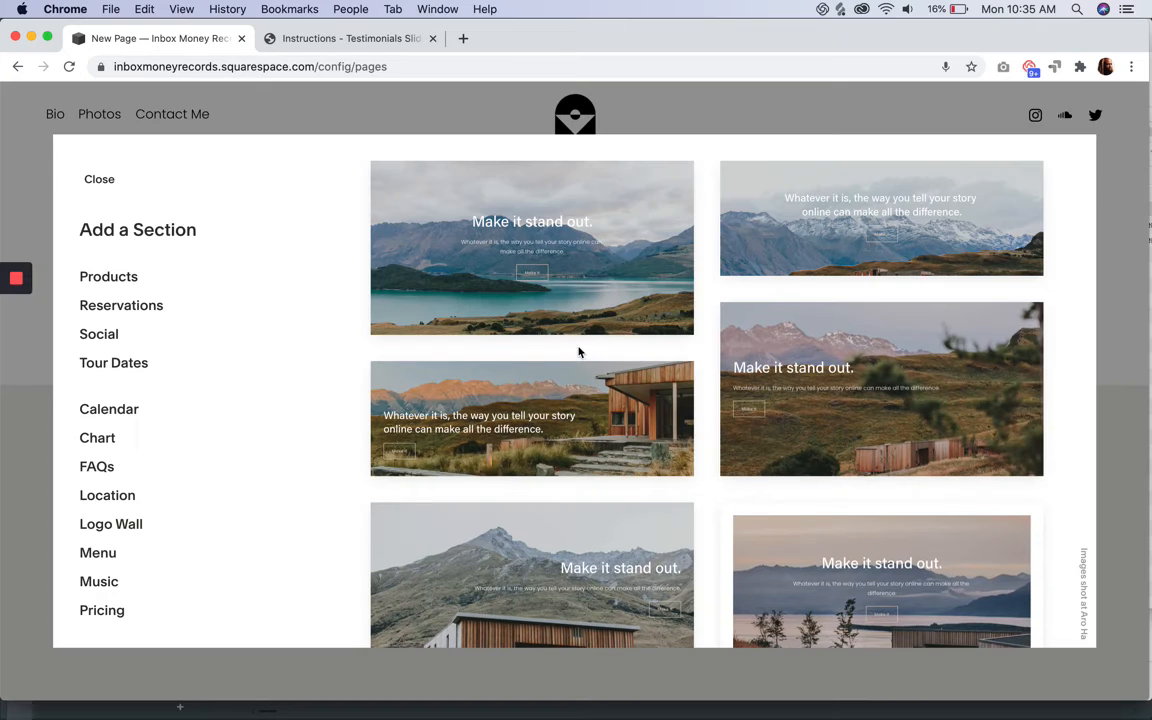
scroll(184, 291, up, 10)
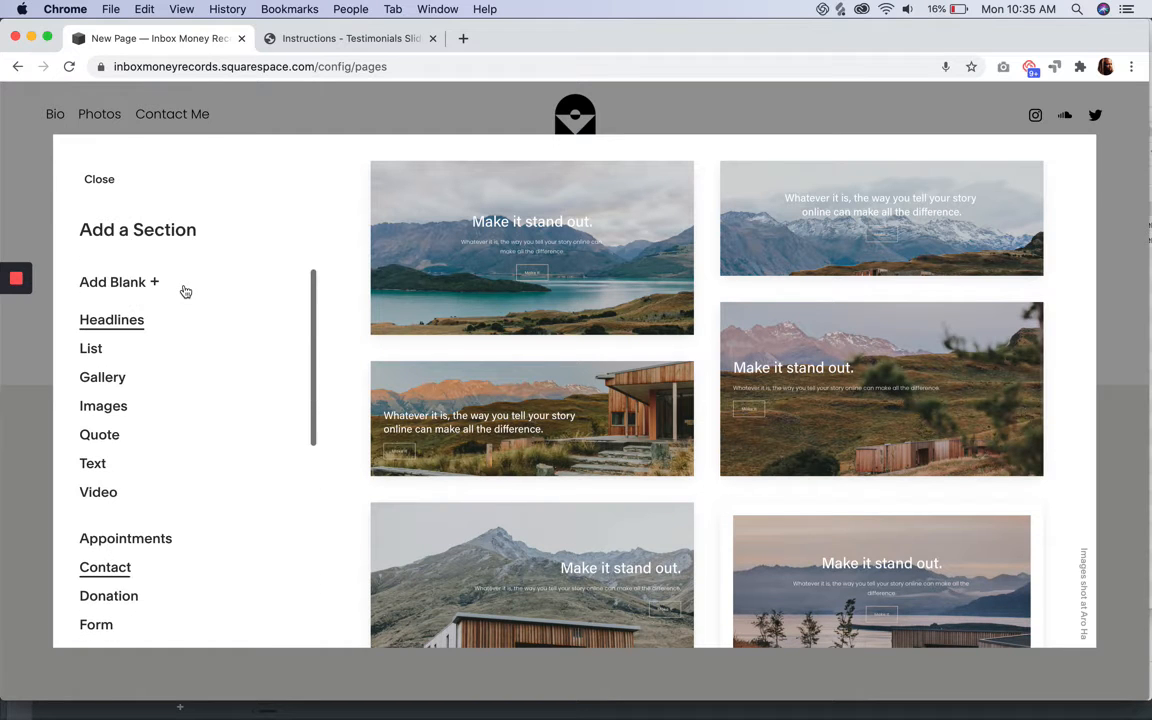
click(129, 281)
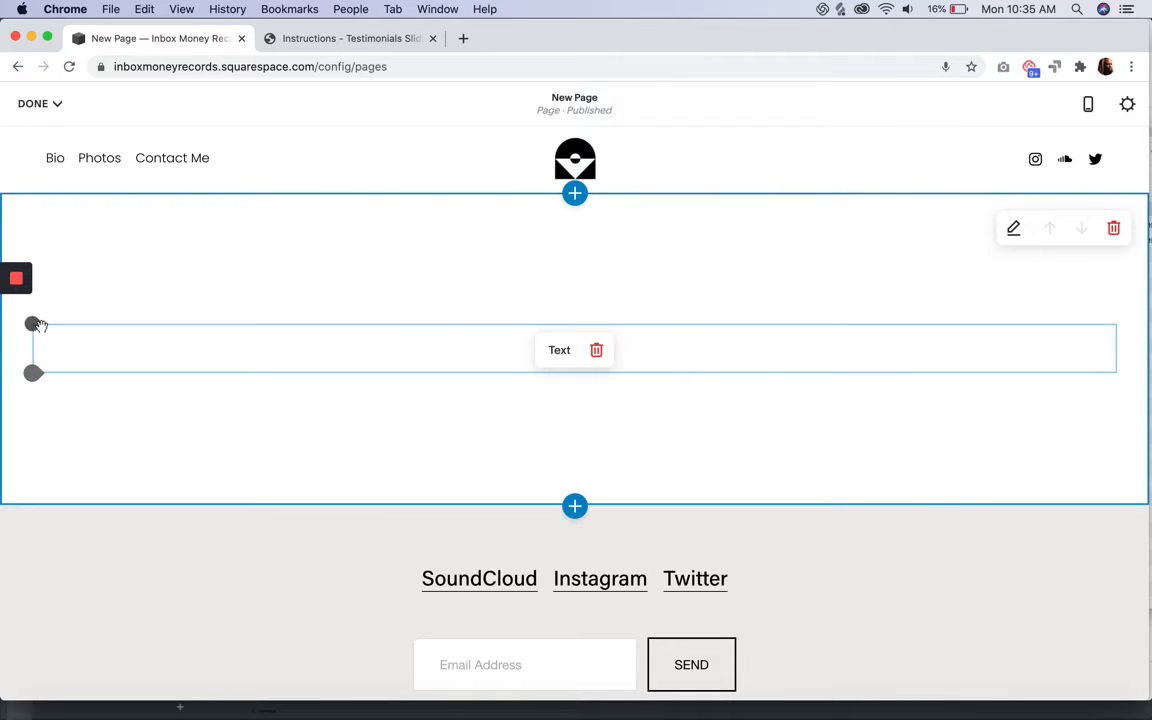
Add a code block to the blank section, replace its placeholder with the copied testimonials slider code, apply it, and save the page.
click(34, 327)
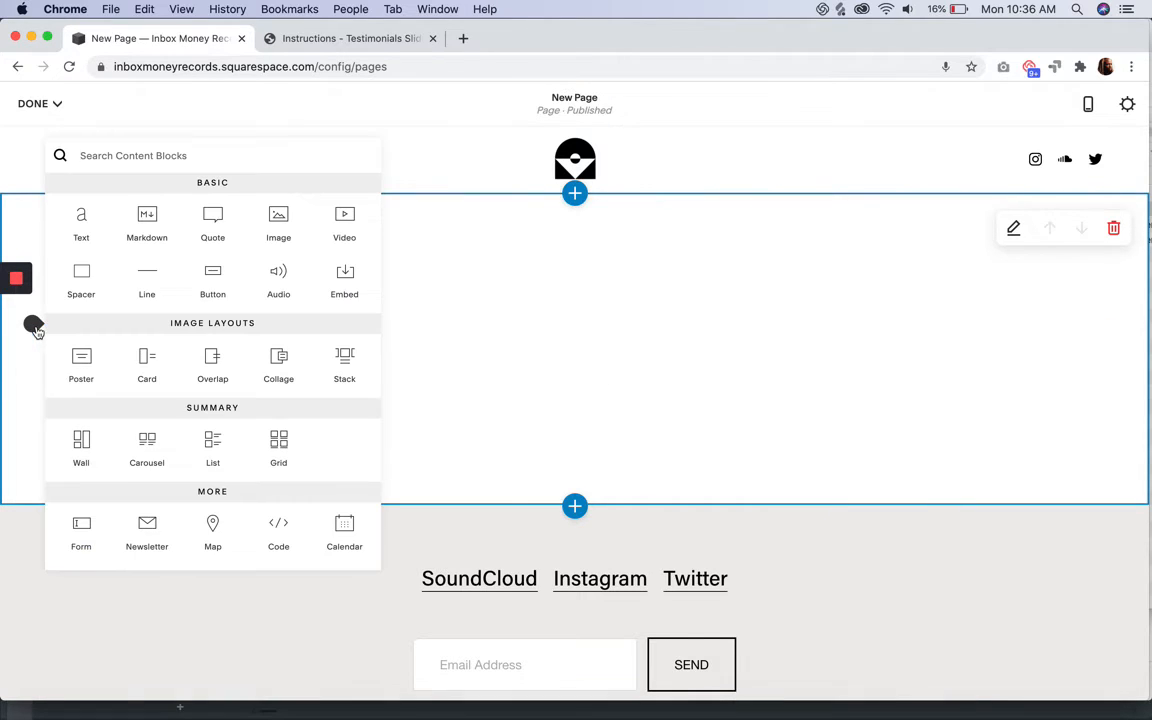
click(281, 527)
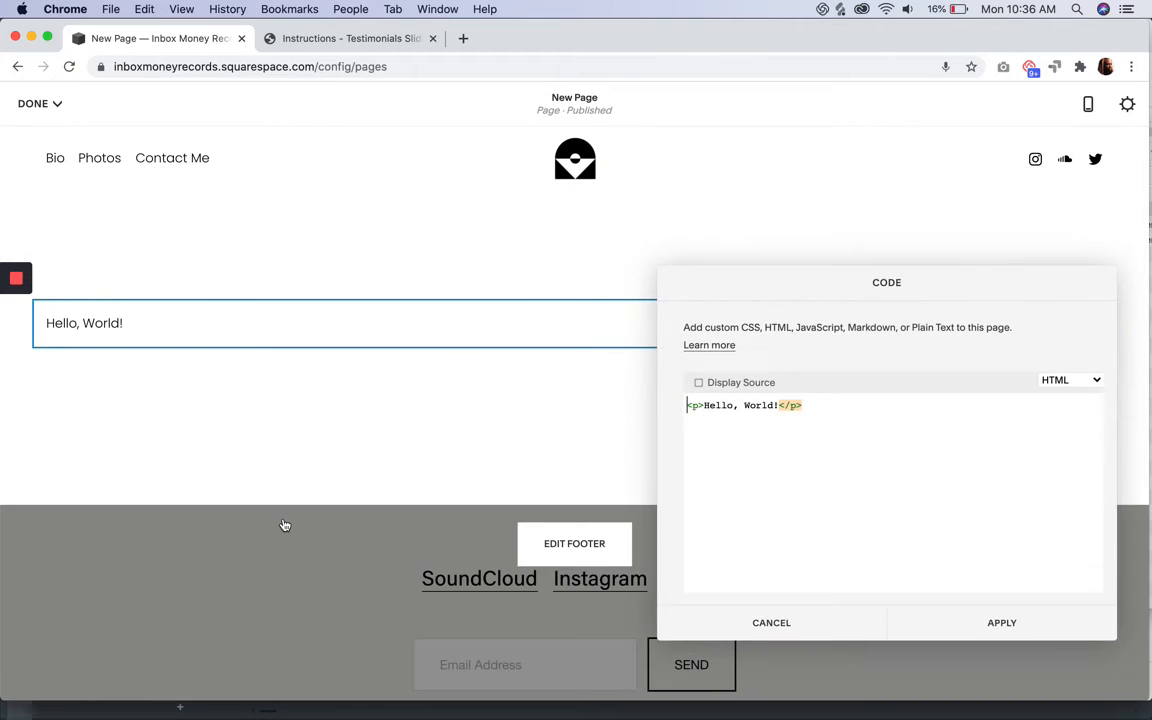
key(ctrl+a)
key(ctrl+v)
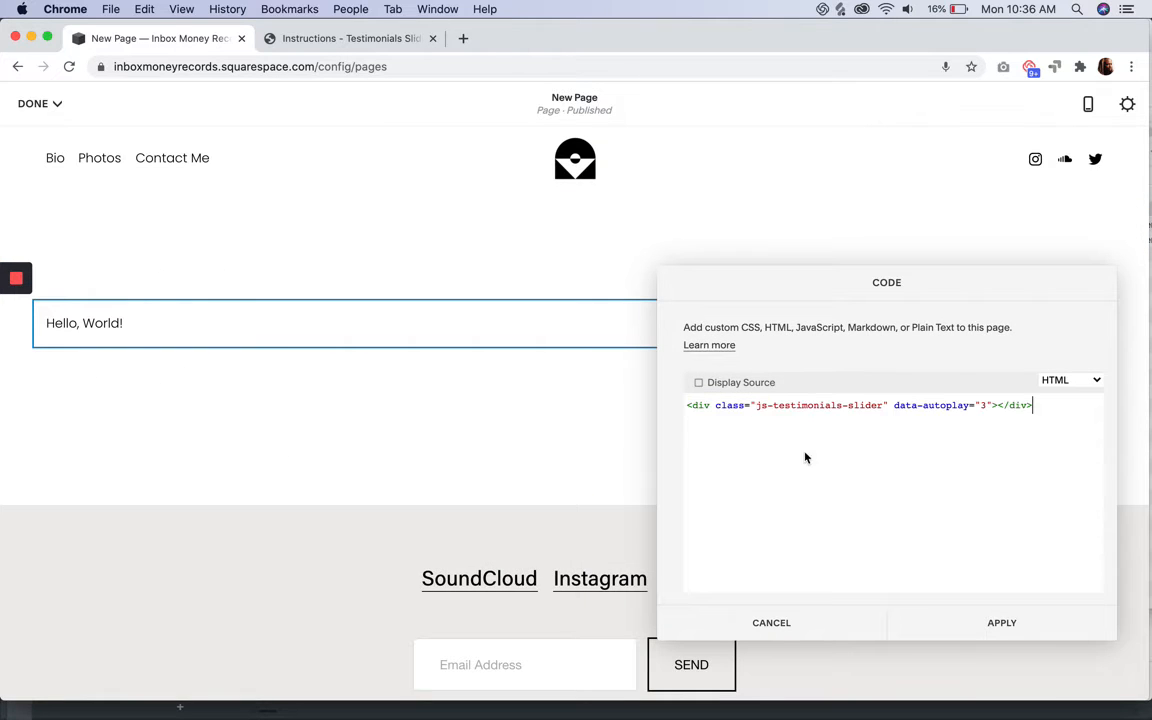
click(1001, 623)
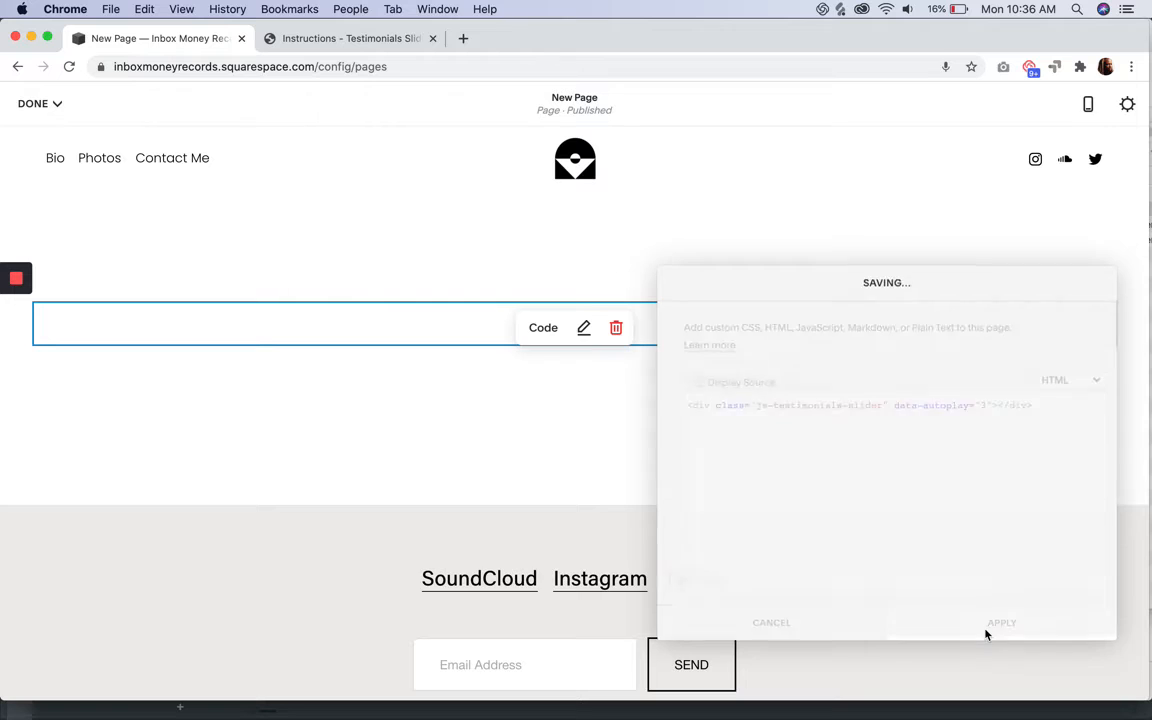
click(40, 104)
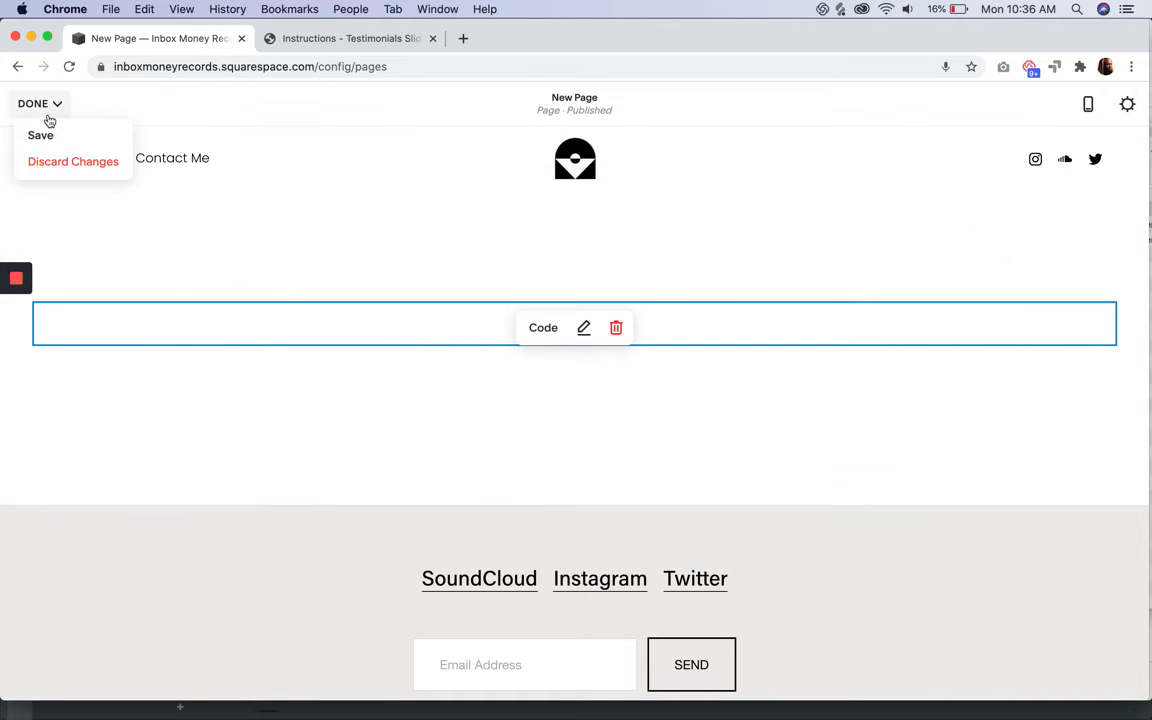
click(40, 133)
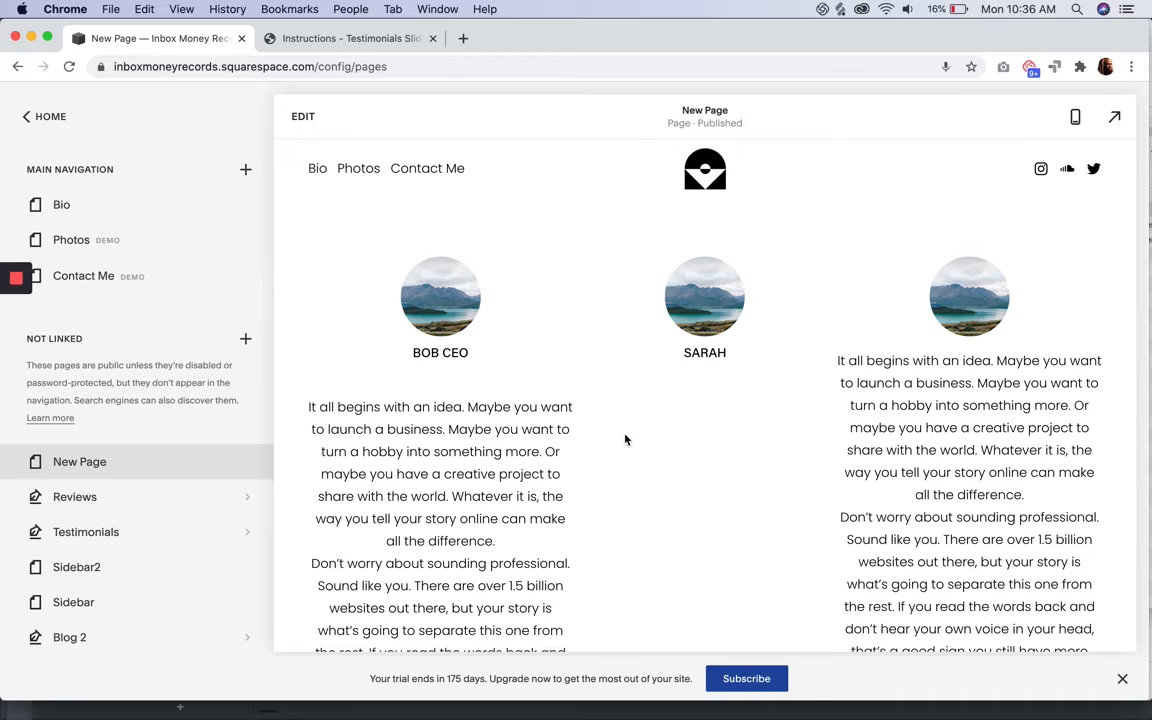
Examine the testimonials slider on New Page, including its photos, author names, testimonial texts and navigation dots.
scroll(625, 440, down, 5)
scroll(625, 440, up, 5)
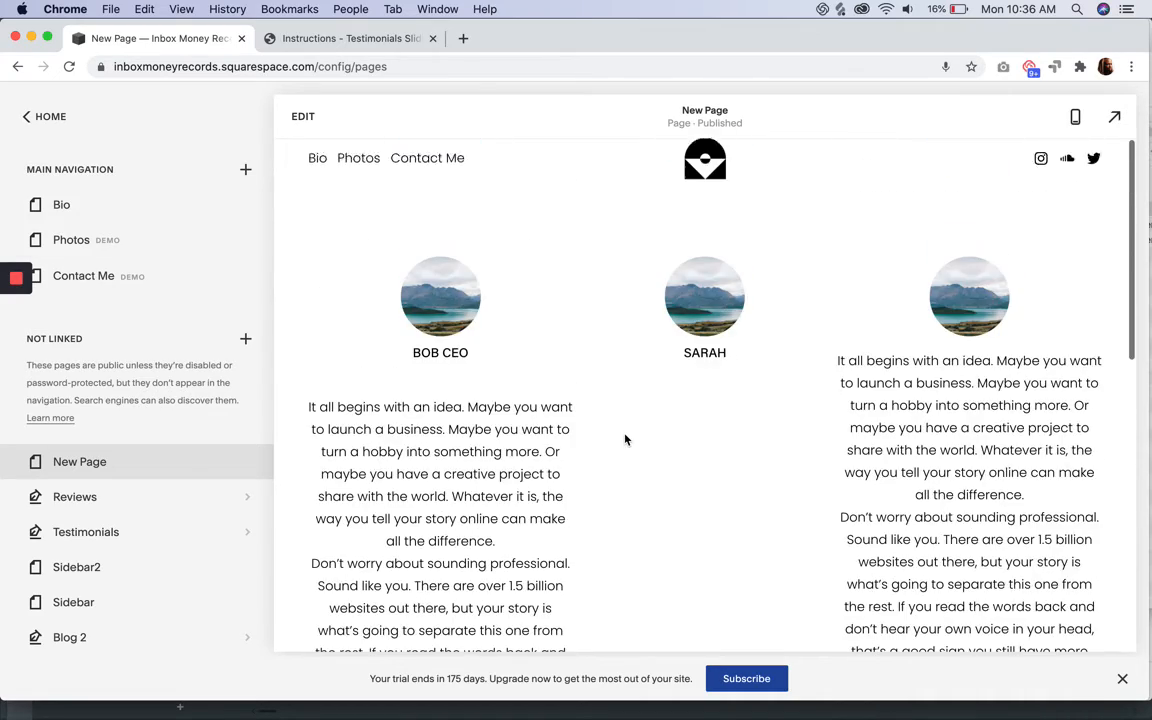
scroll(688, 396, down, 5)
scroll(688, 396, up, 2)
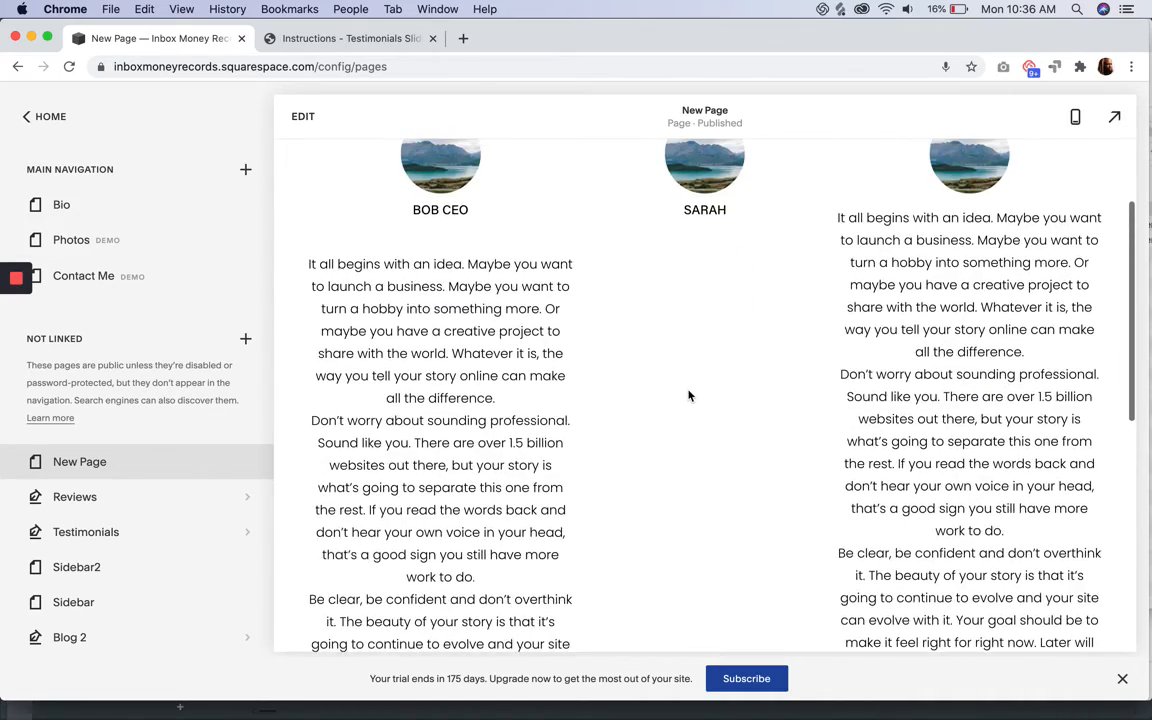
scroll(688, 396, up, 2)
scroll(700, 340, down, 6)
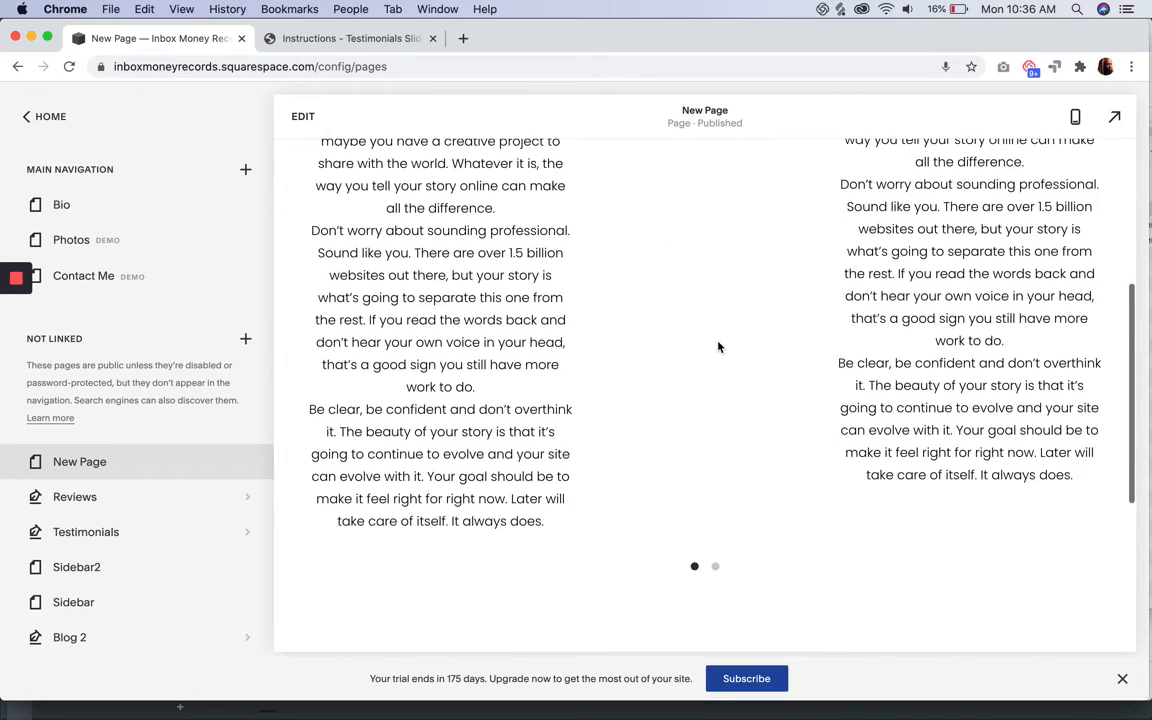
scroll(718, 346, up, 5)
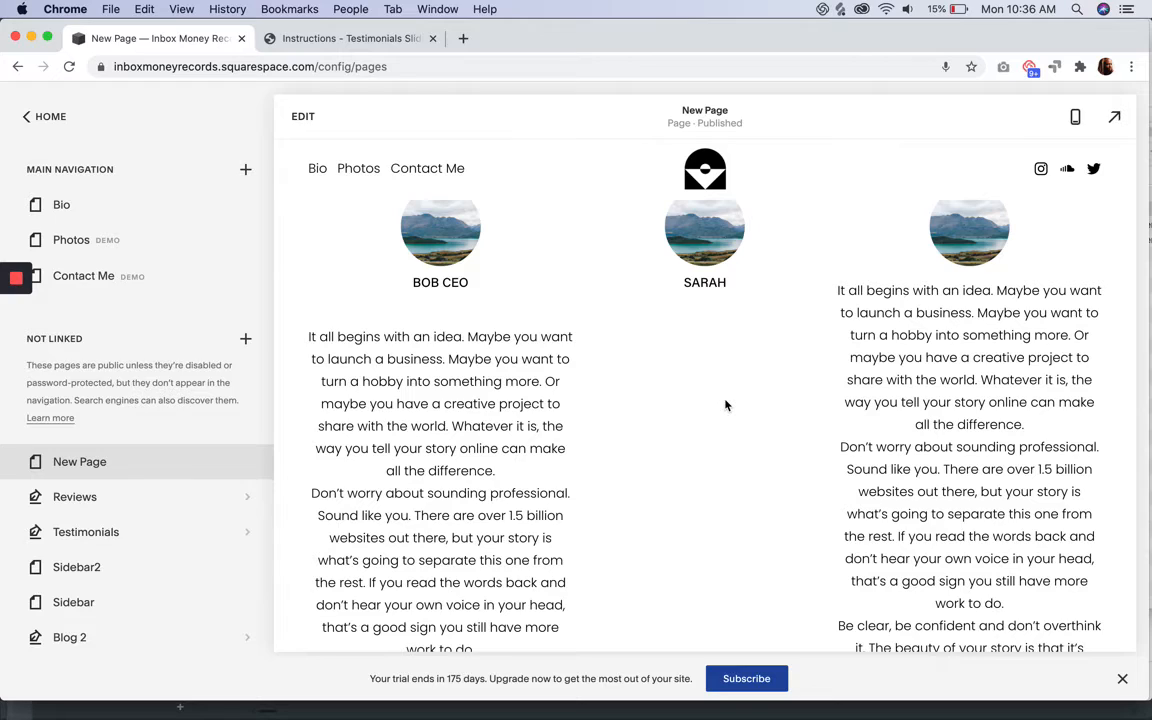
scroll(726, 405, down, 2)
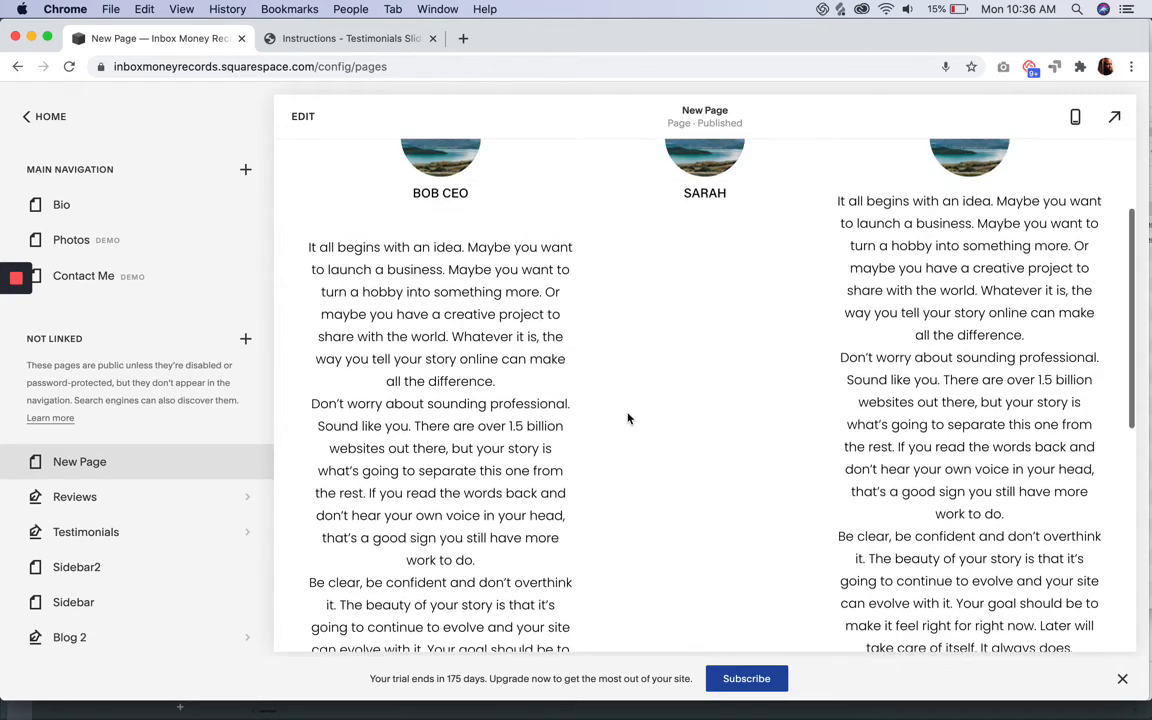
scroll(653, 386, down, 4)
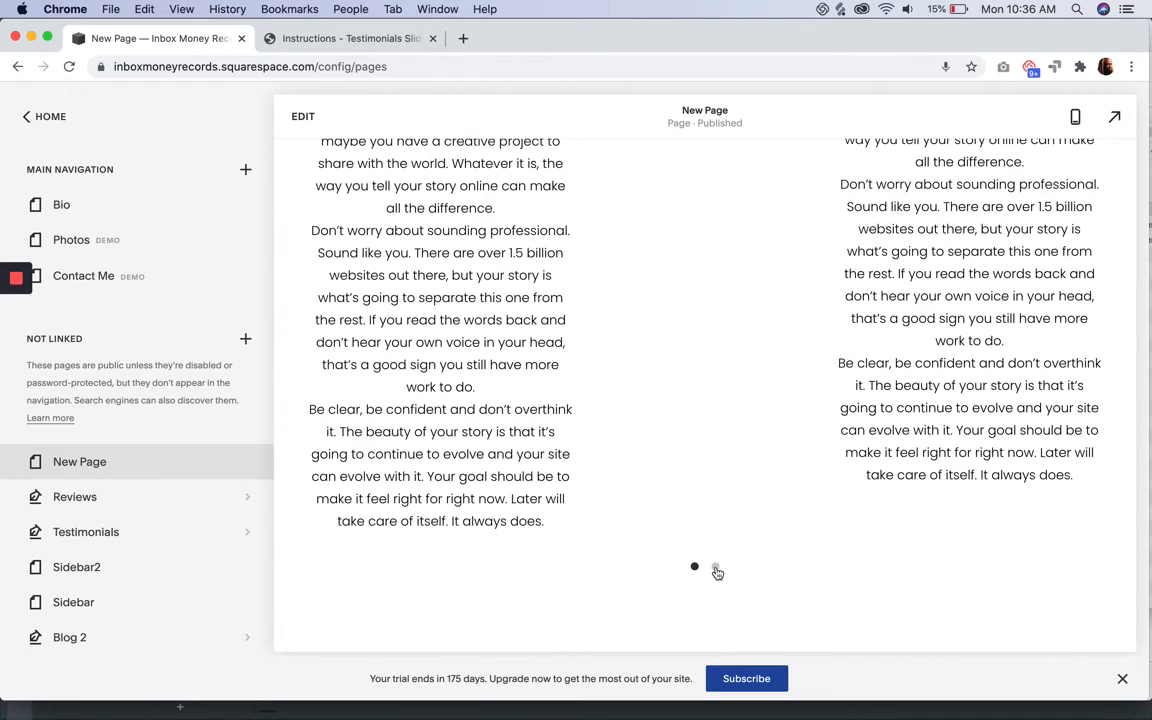
Switch between the testimonials slider's pages using its navigation dots and compare the photos, author names and texts.
click(715, 566)
scroll(715, 560, up, 7)
scroll(697, 337, up, 2)
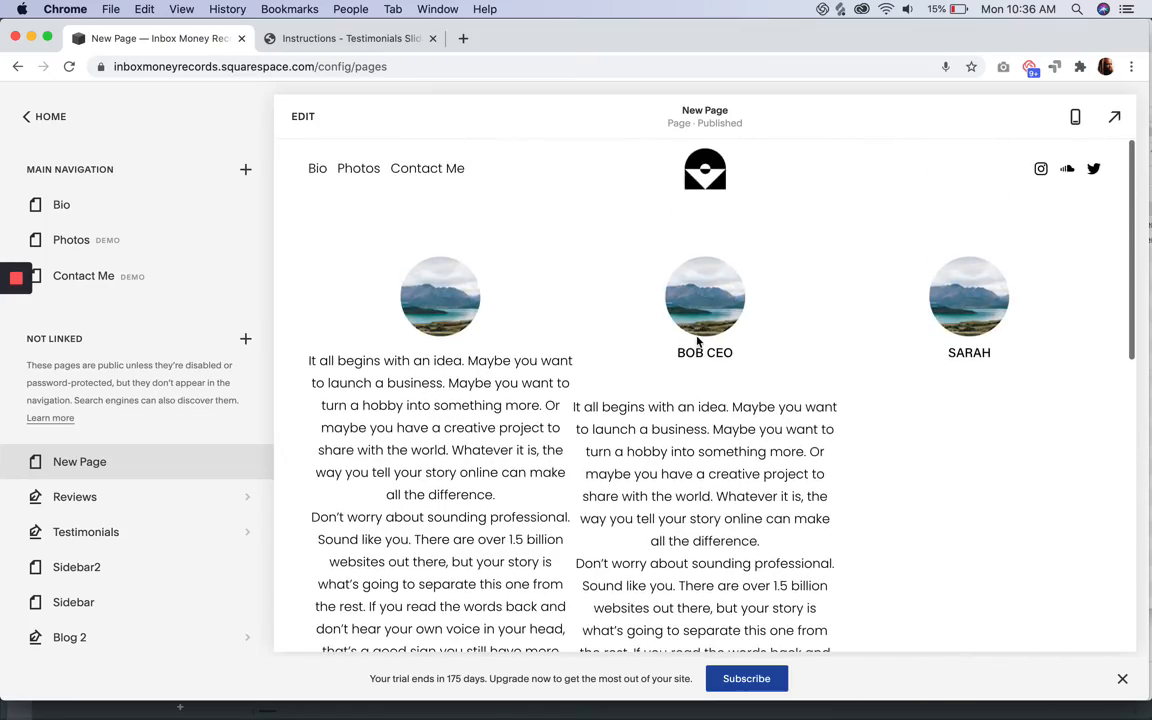
scroll(697, 337, down, 6)
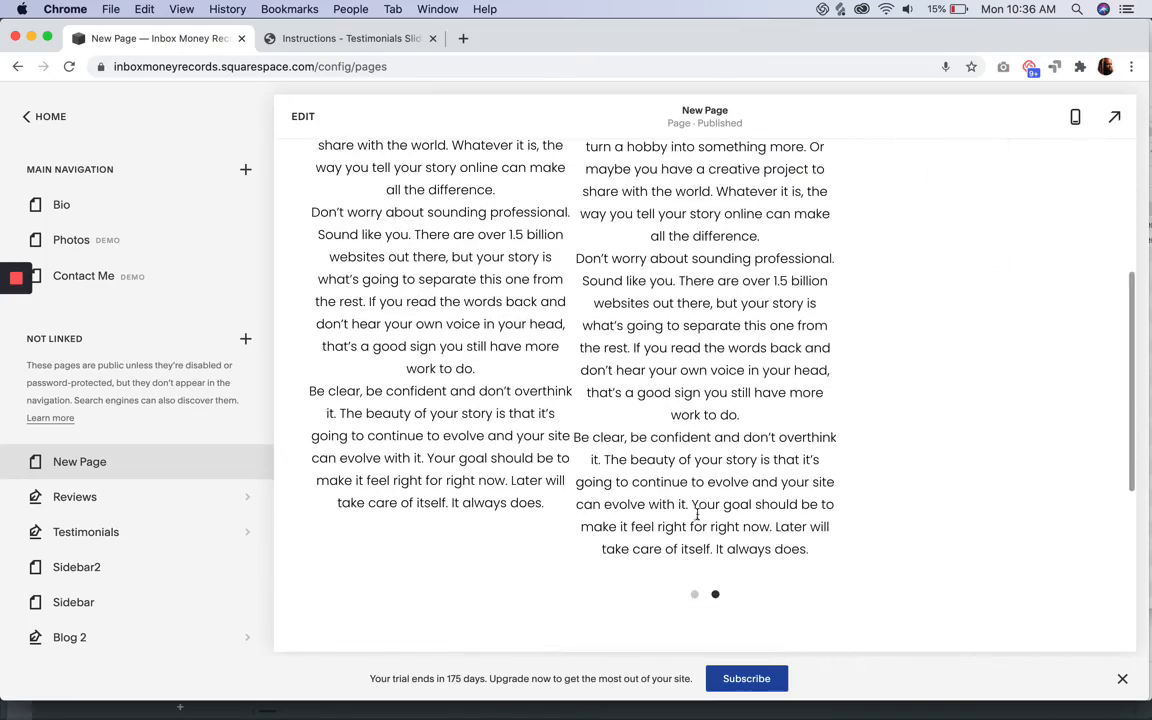
click(694, 594)
scroll(672, 392, up, 5)
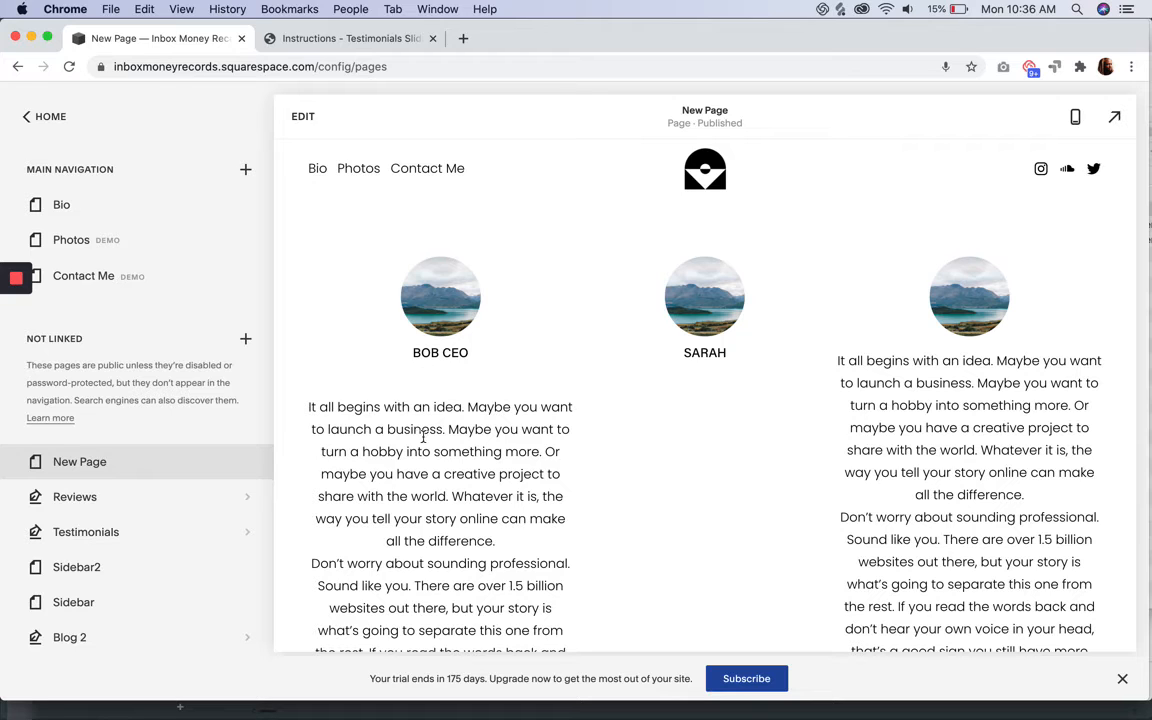
Examine the Customize section of the plugin instructions, including the styling options for Header, Title, Photo, Content, Slider and Slider Item.
click(340, 40)
scroll(588, 393, down, 5)
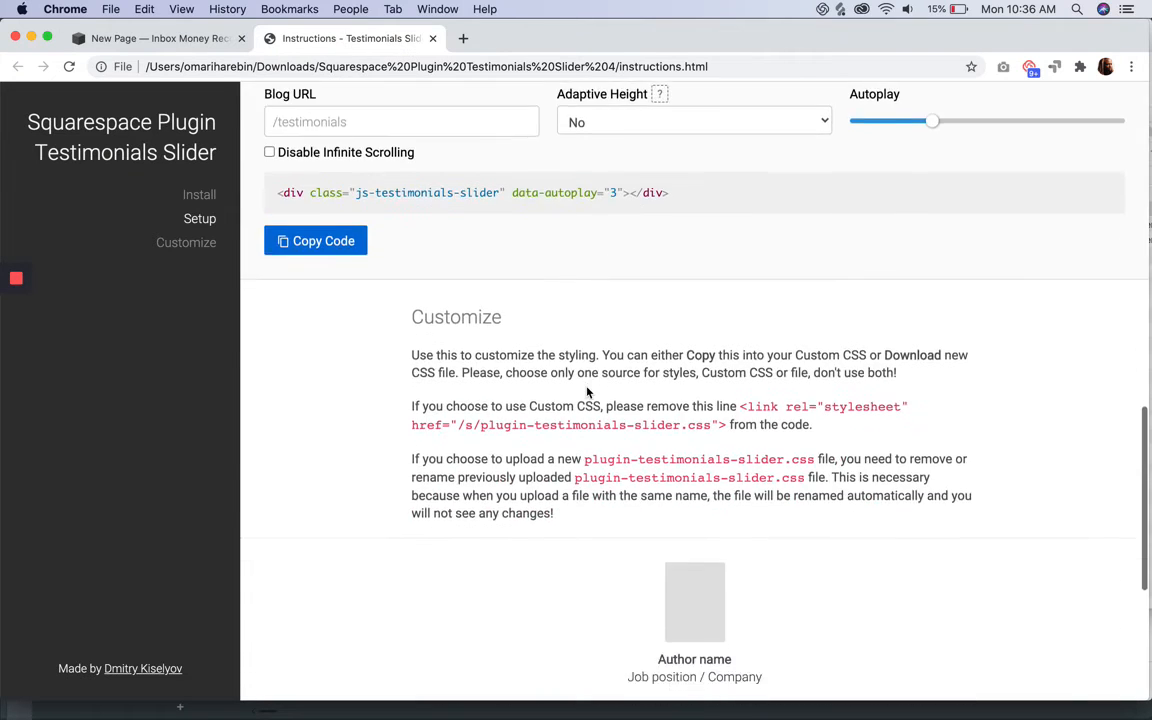
scroll(588, 393, down, 3)
scroll(588, 393, up, 2)
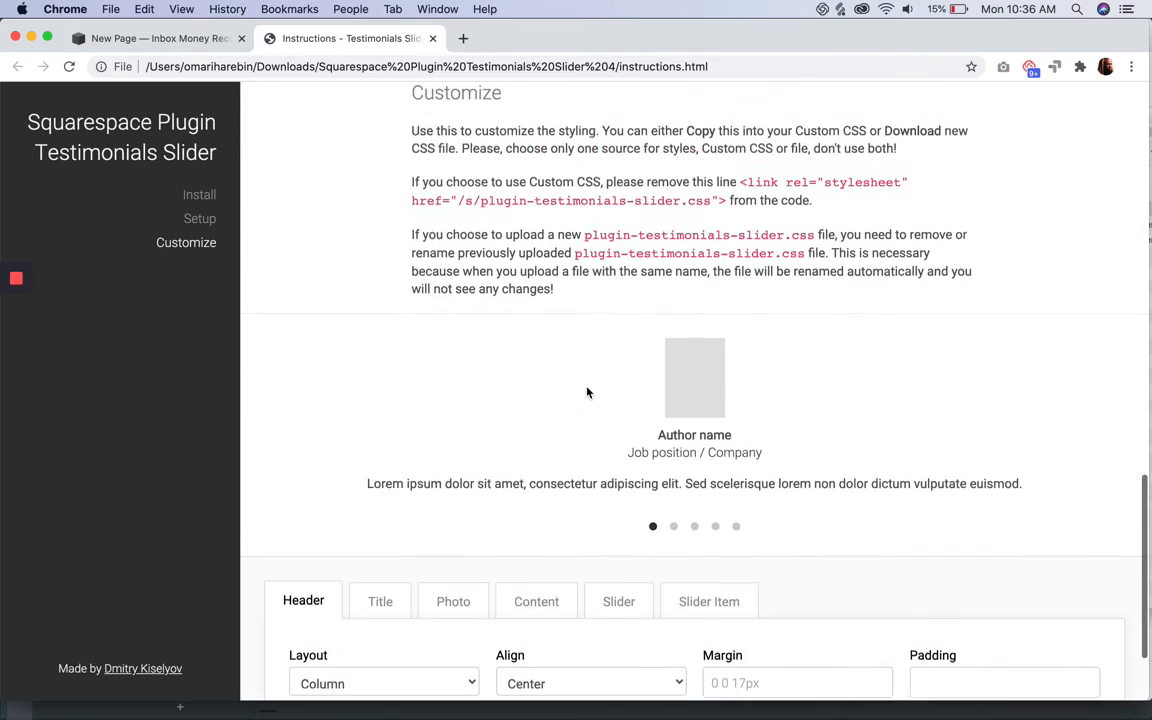
scroll(588, 393, down, 3)
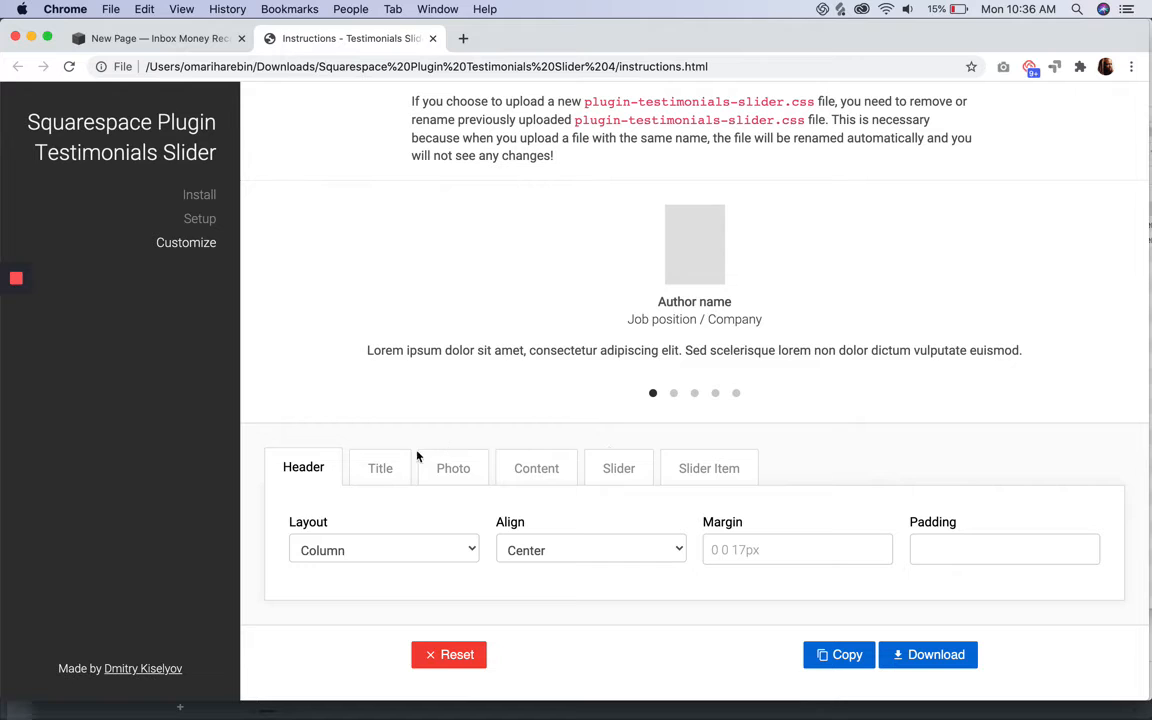
click(386, 478)
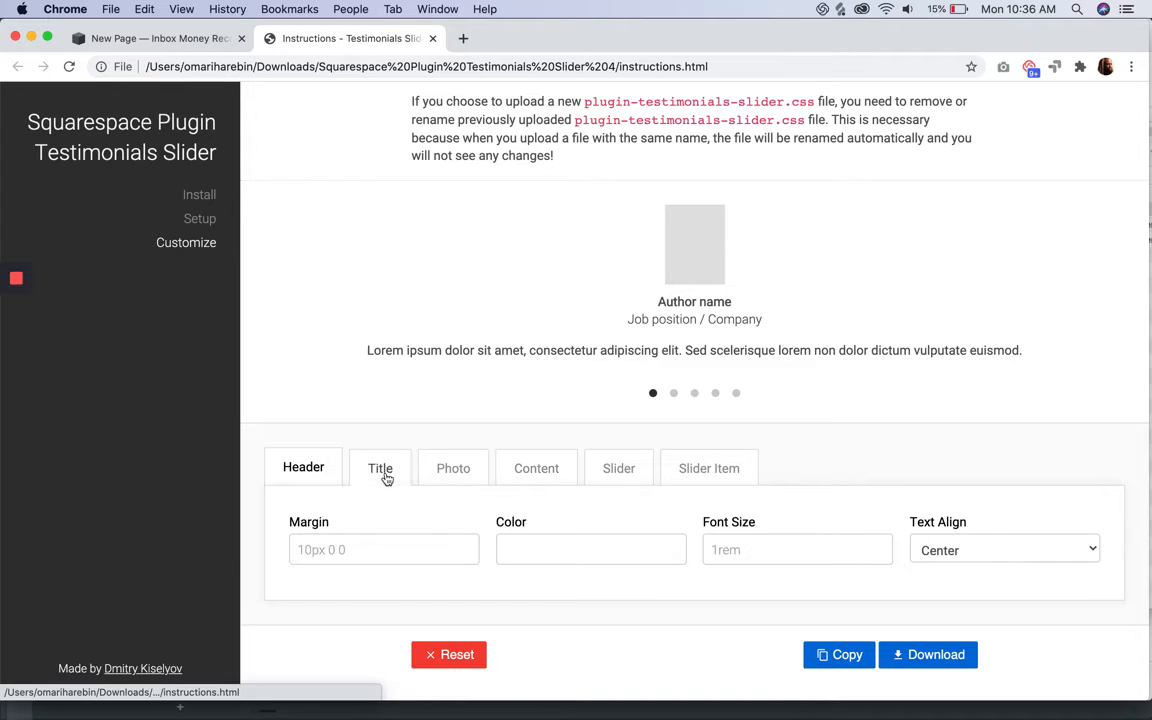
click(452, 476)
click(532, 467)
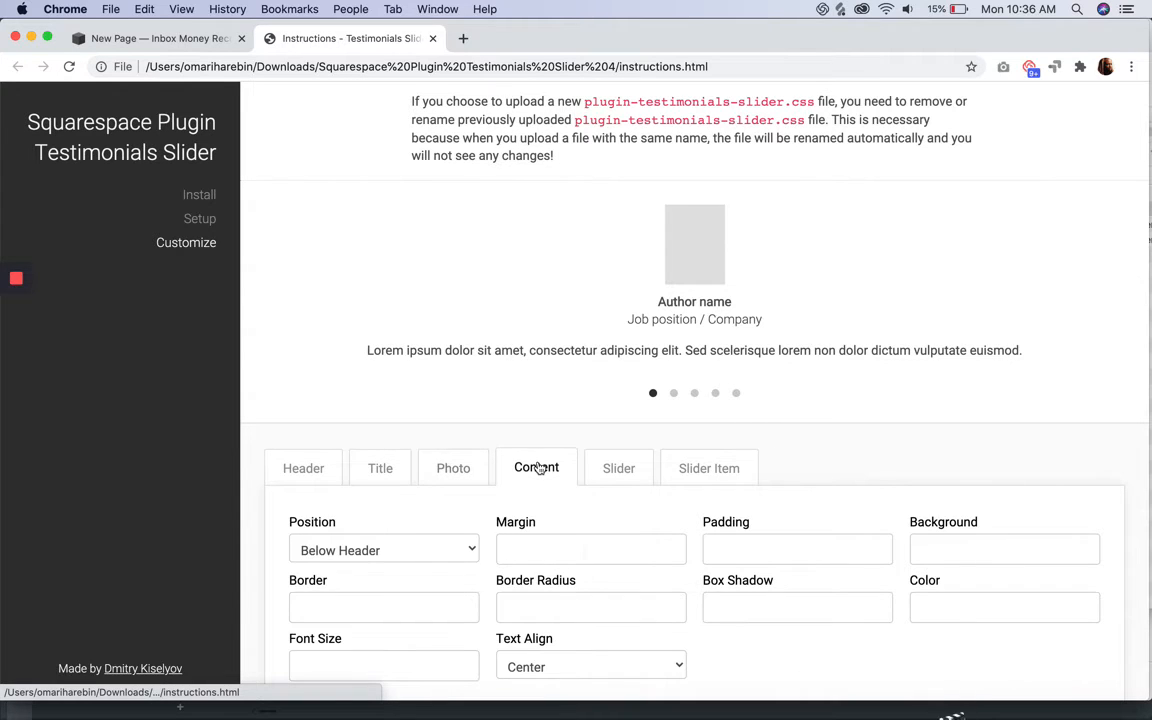
click(647, 465)
scroll(625, 366, down, 3)
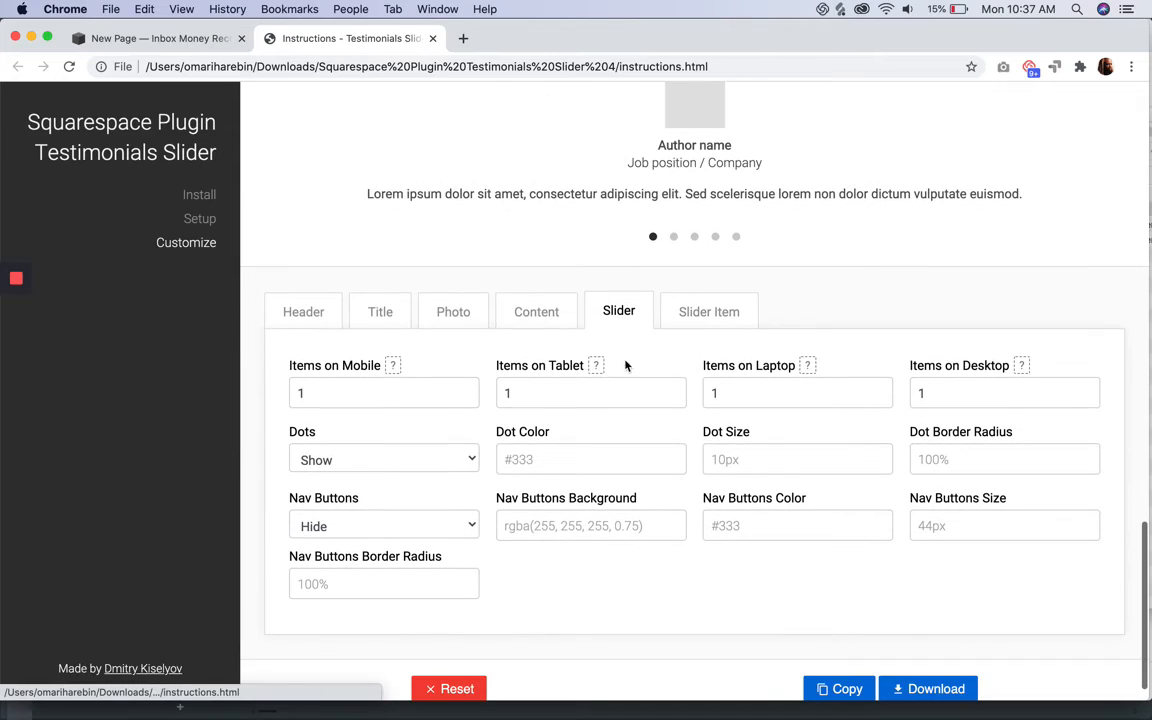
click(713, 318)
click(609, 420)
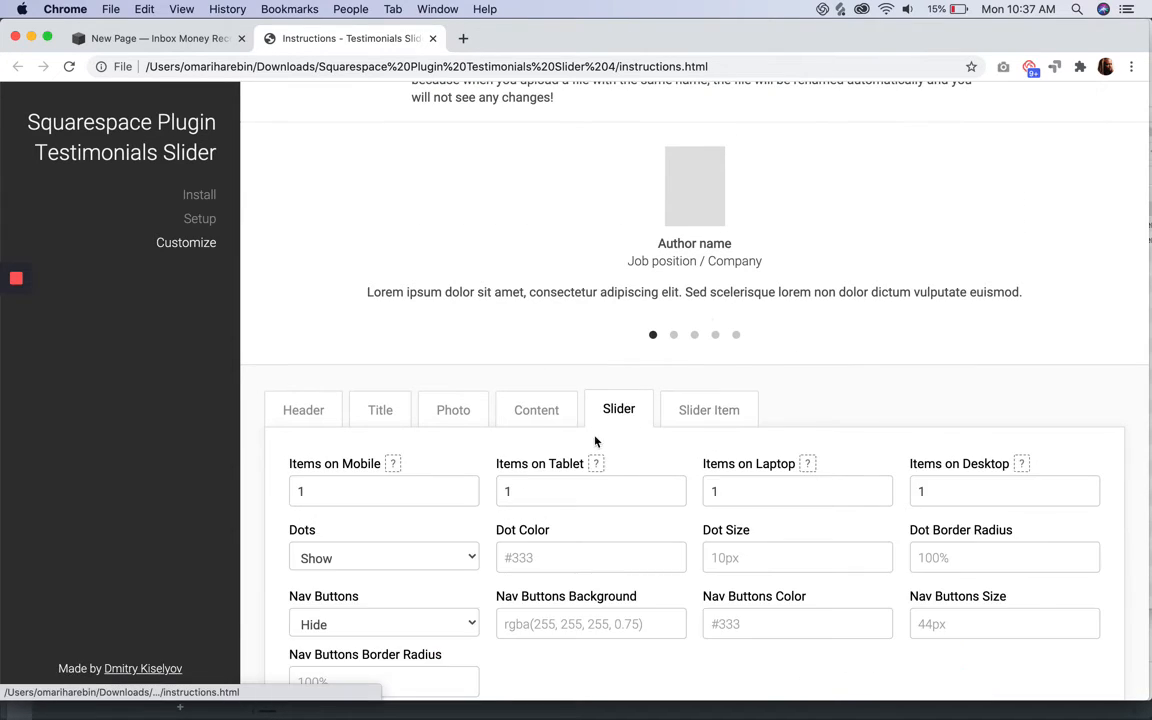
scroll(550, 540, down, 3)
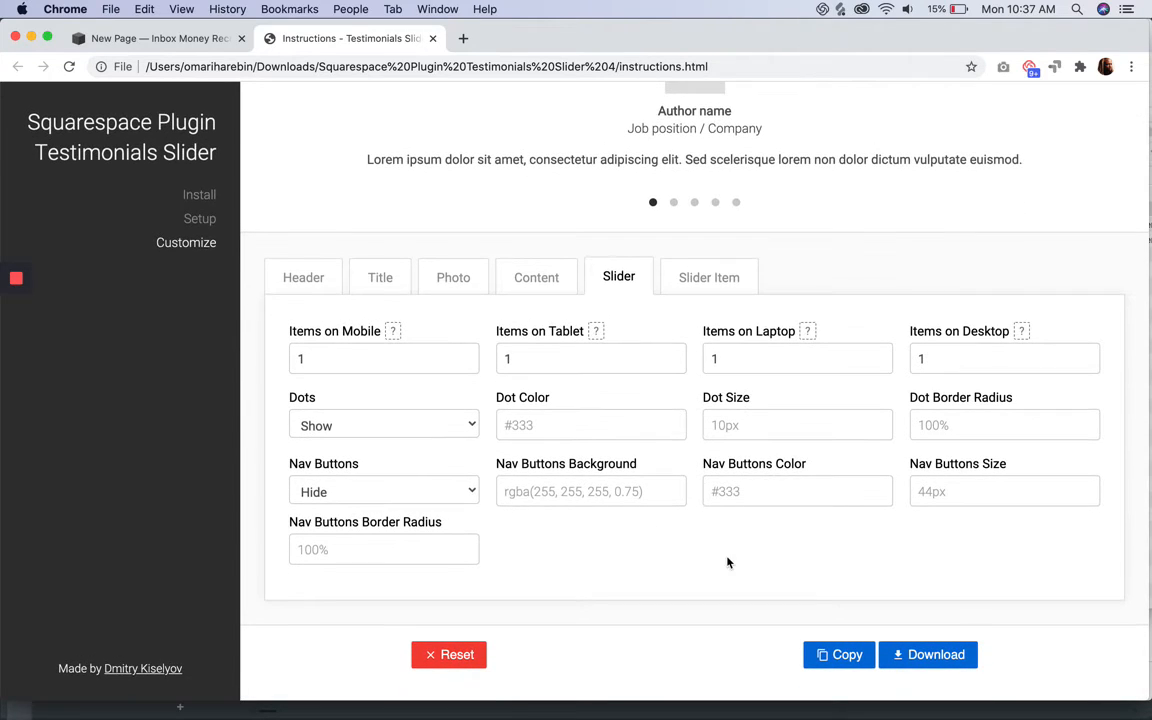
Review the Content, Photo and Header styling options and download the slider's CSS file from the Customize section.
click(505, 277)
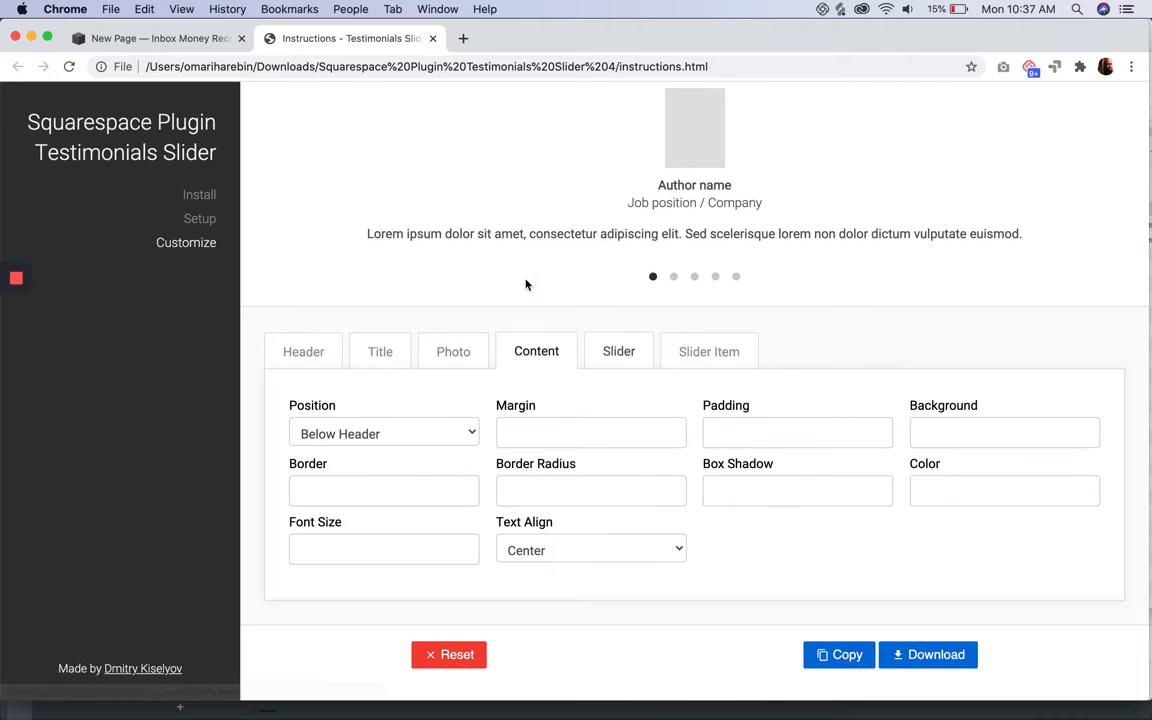
click(440, 362)
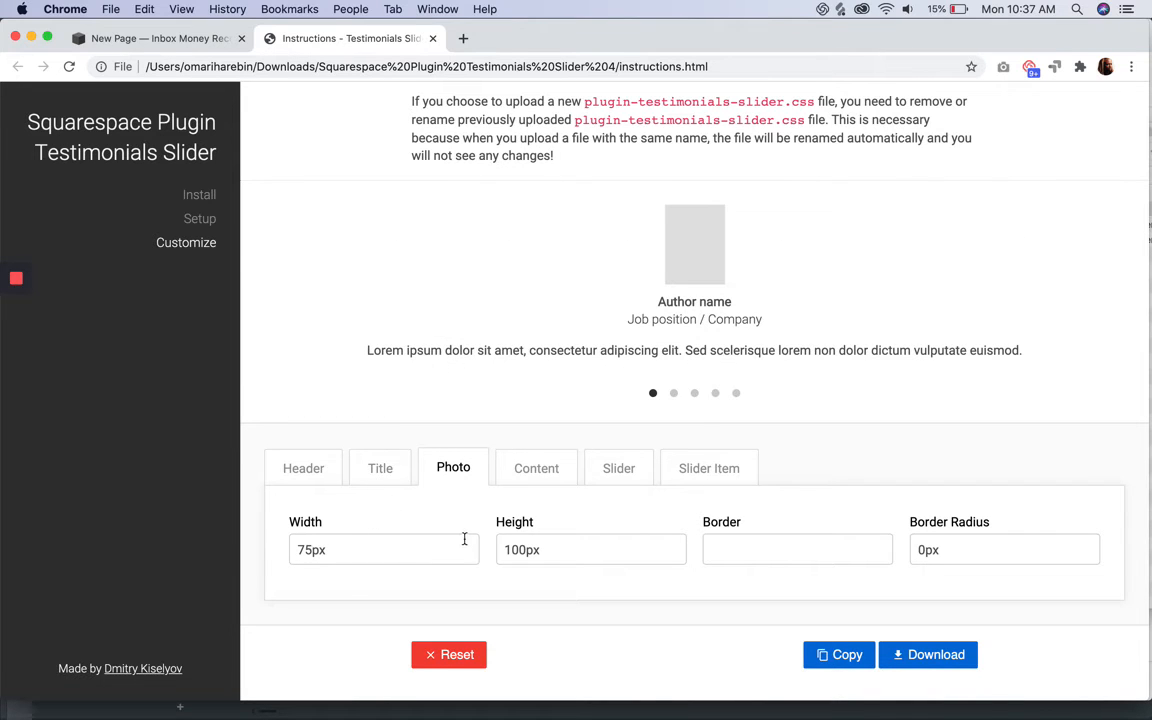
click(318, 469)
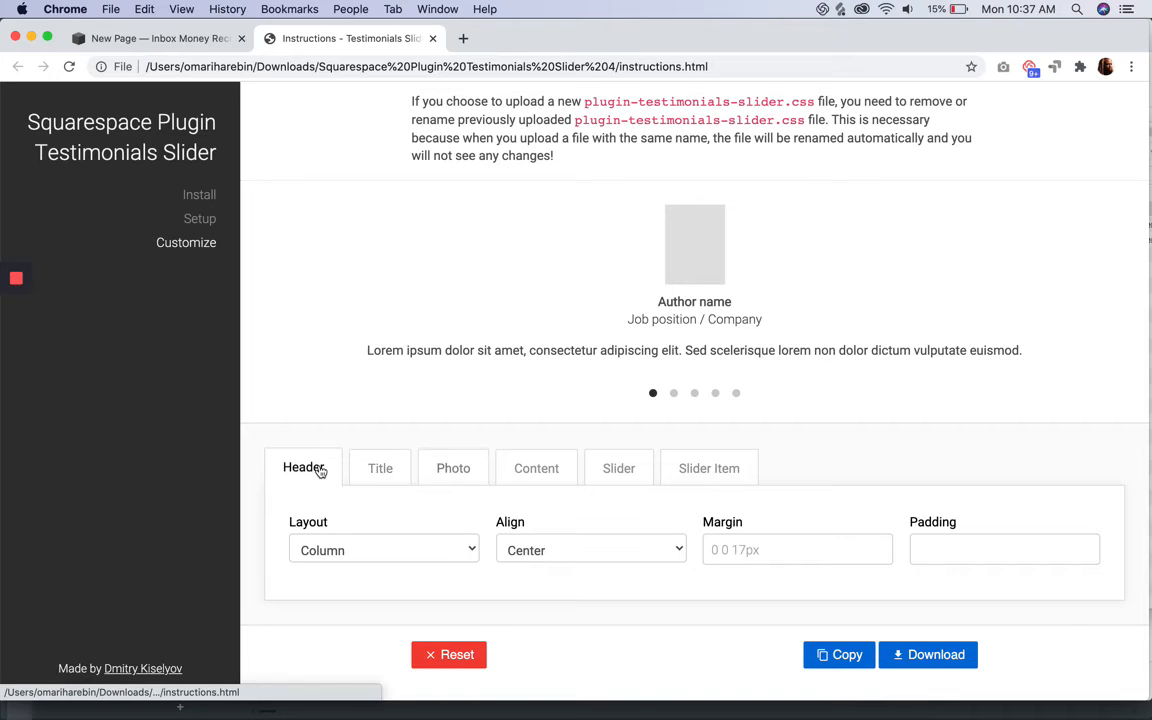
click(929, 655)
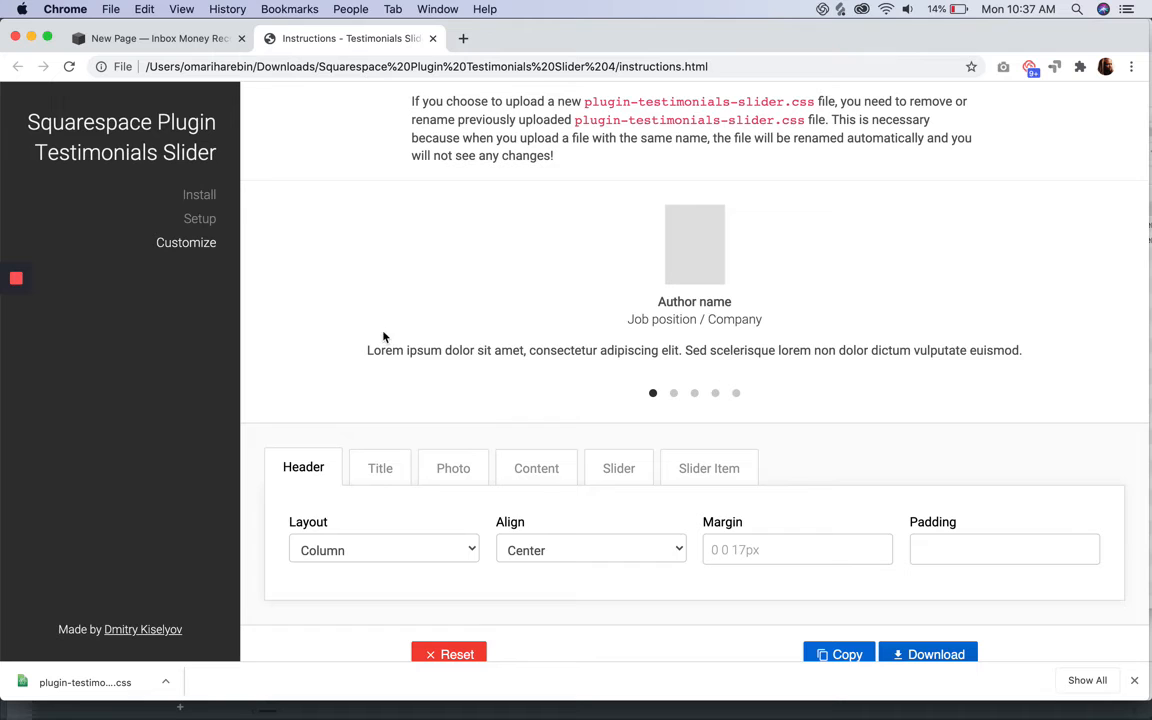
Return to the site's Pages list, start a new link under Not Linked, and show the uploaded files in its link editor.
click(161, 42)
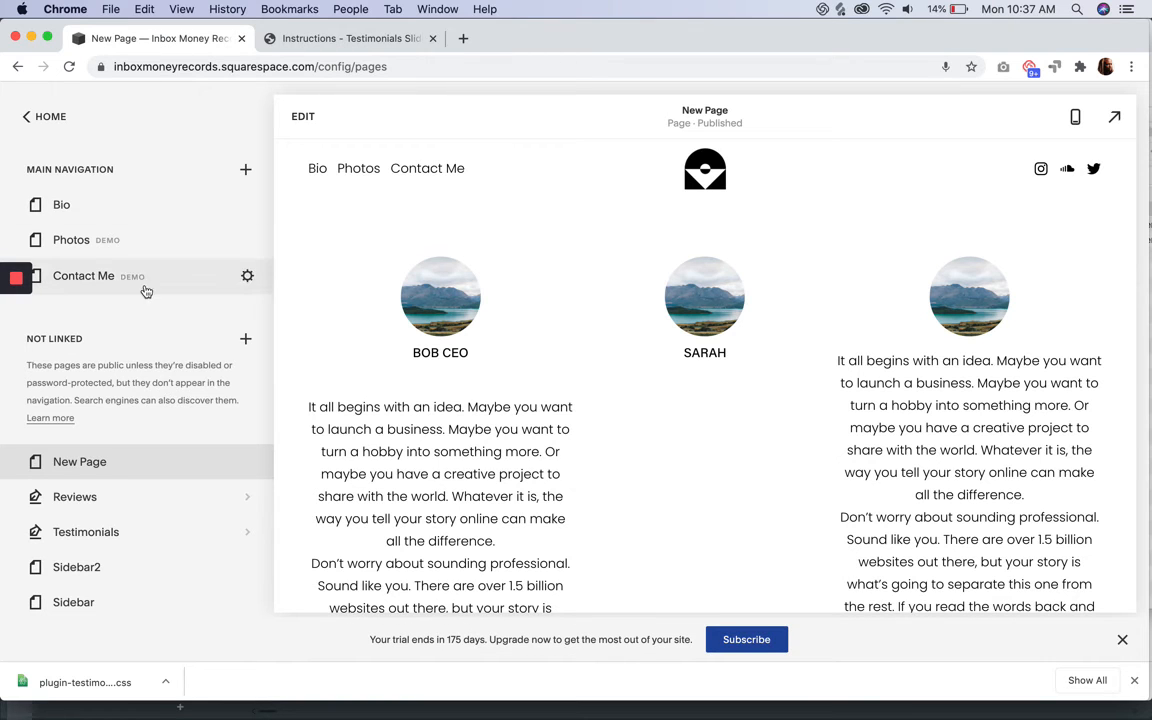
click(246, 339)
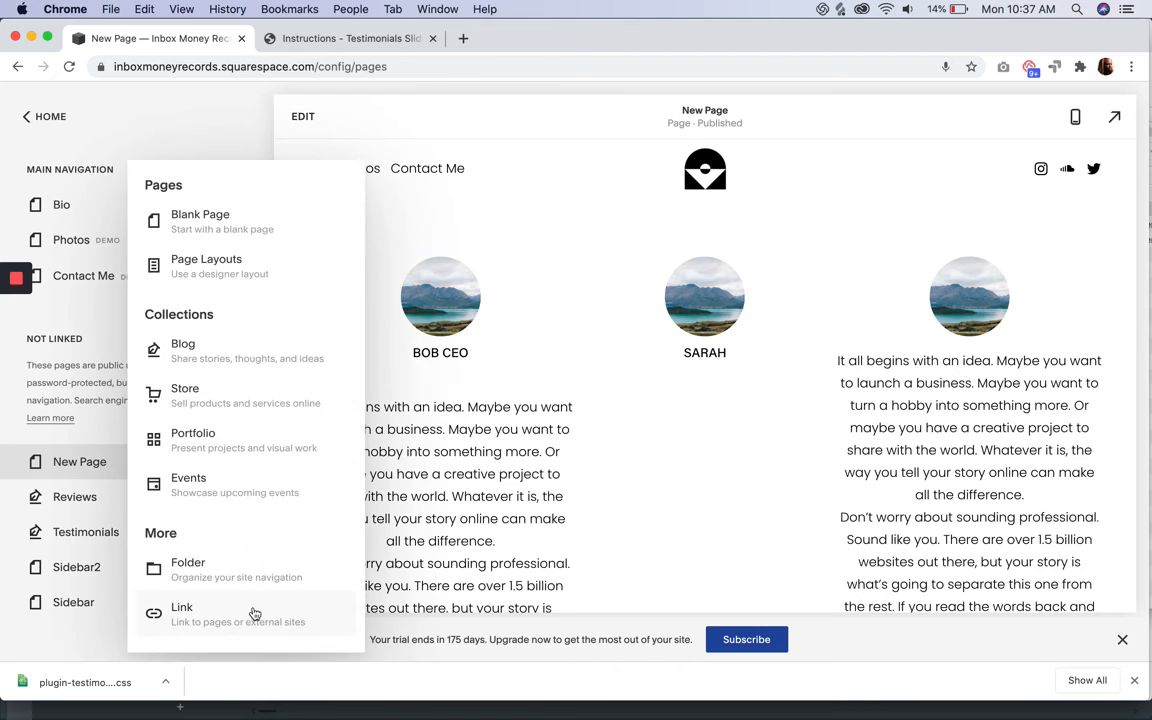
click(221, 621)
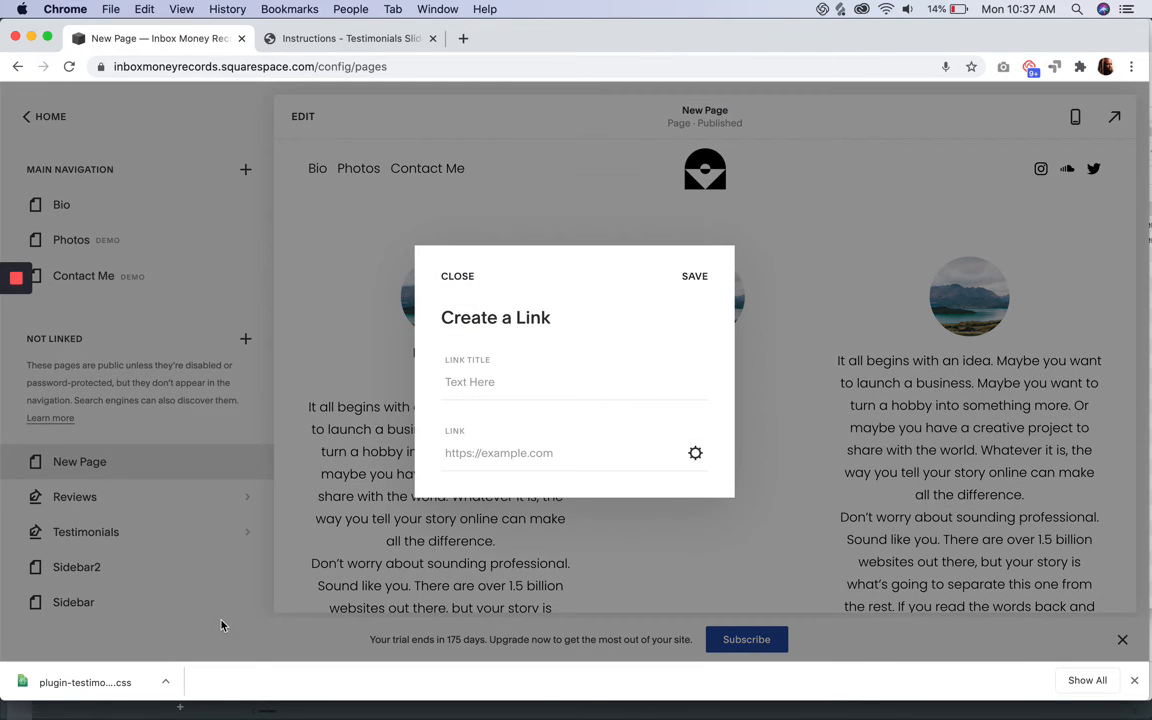
click(695, 453)
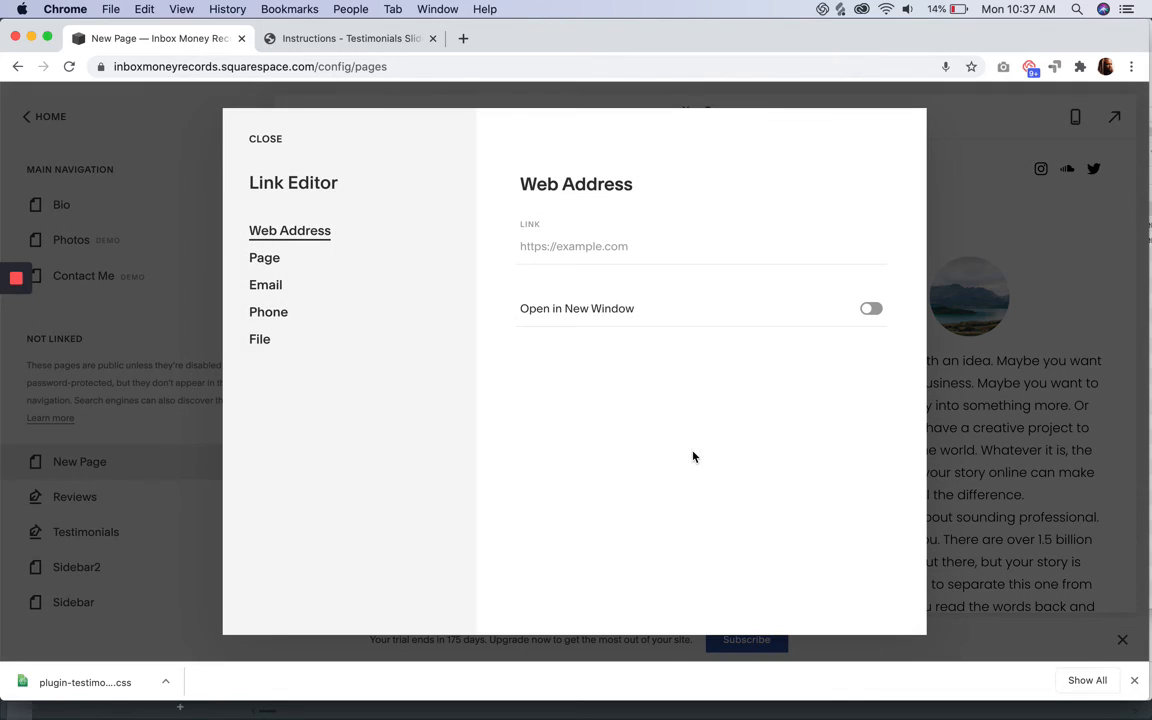
click(258, 342)
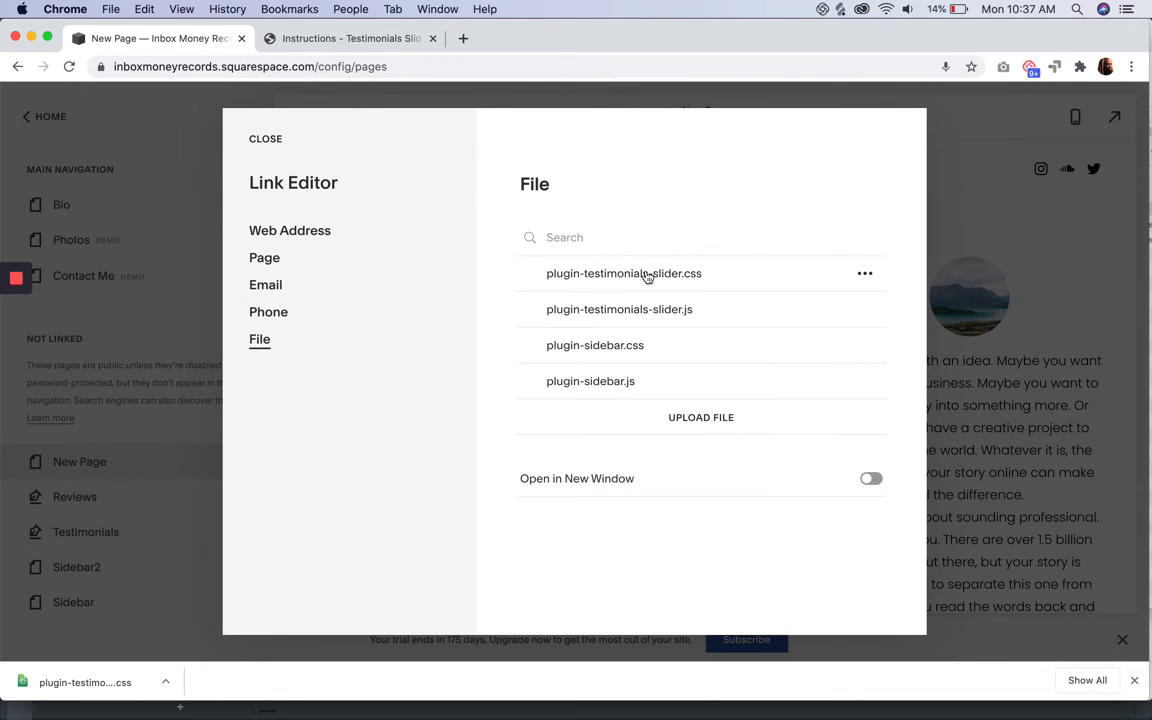
Delete plugin-testimonials-slider.css from the site's uploaded files and confirm the deletion.
click(869, 276)
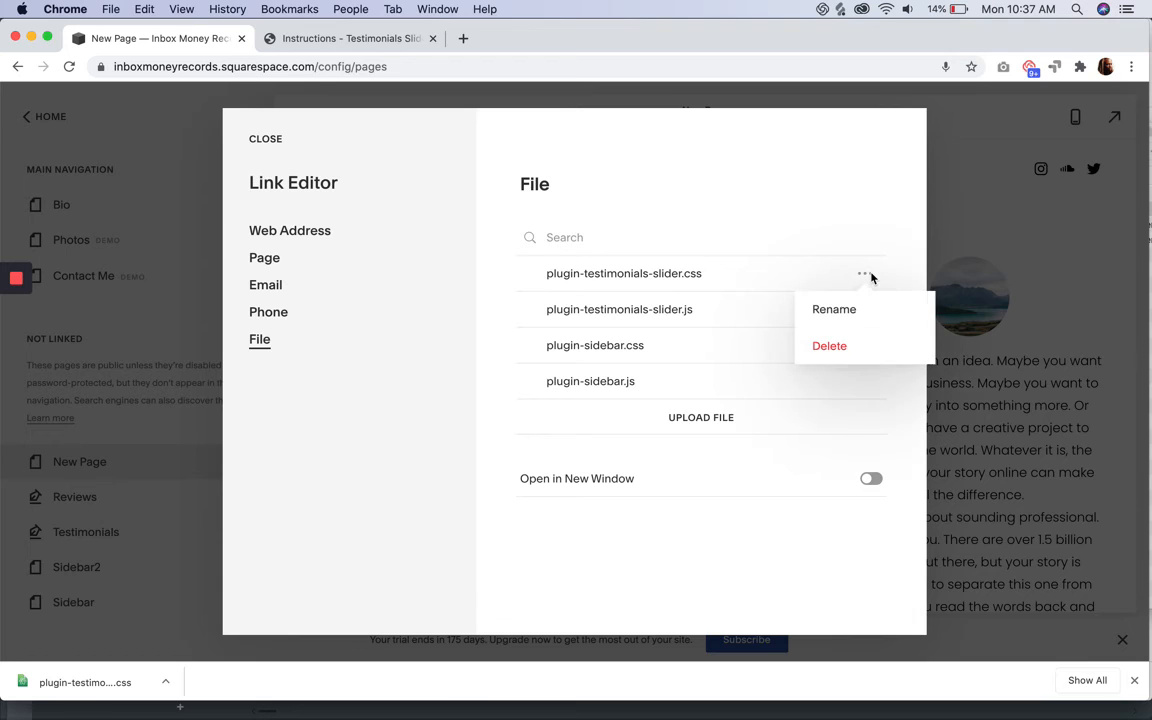
click(831, 346)
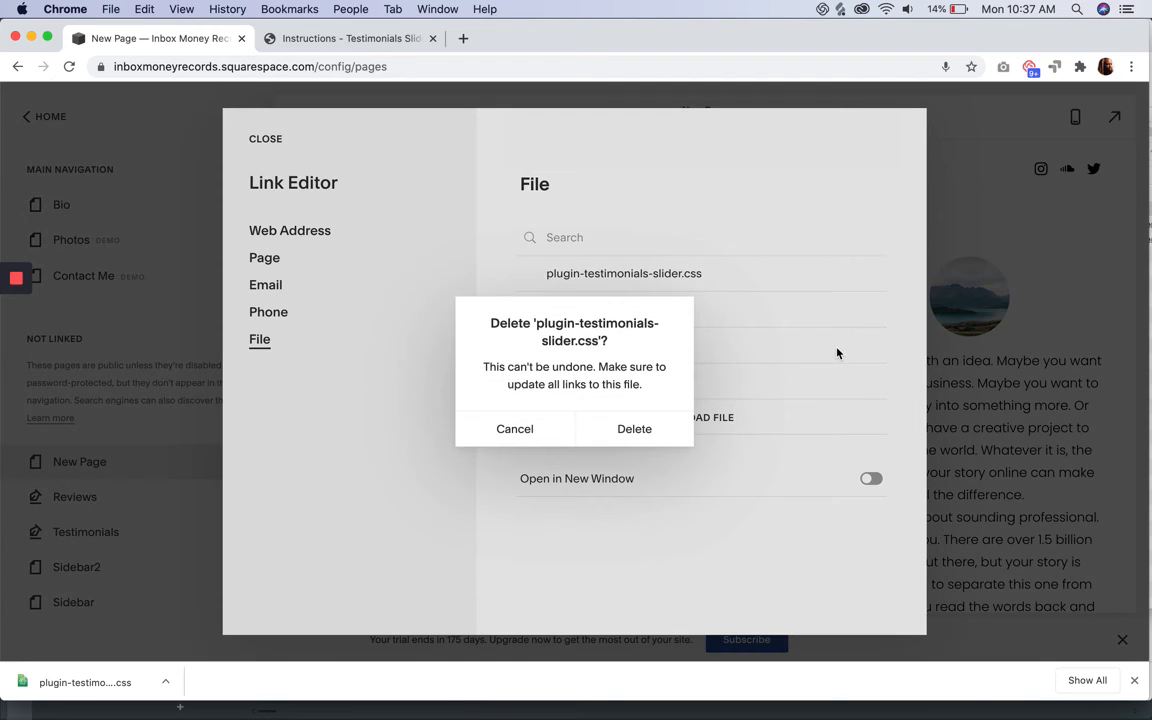
click(636, 429)
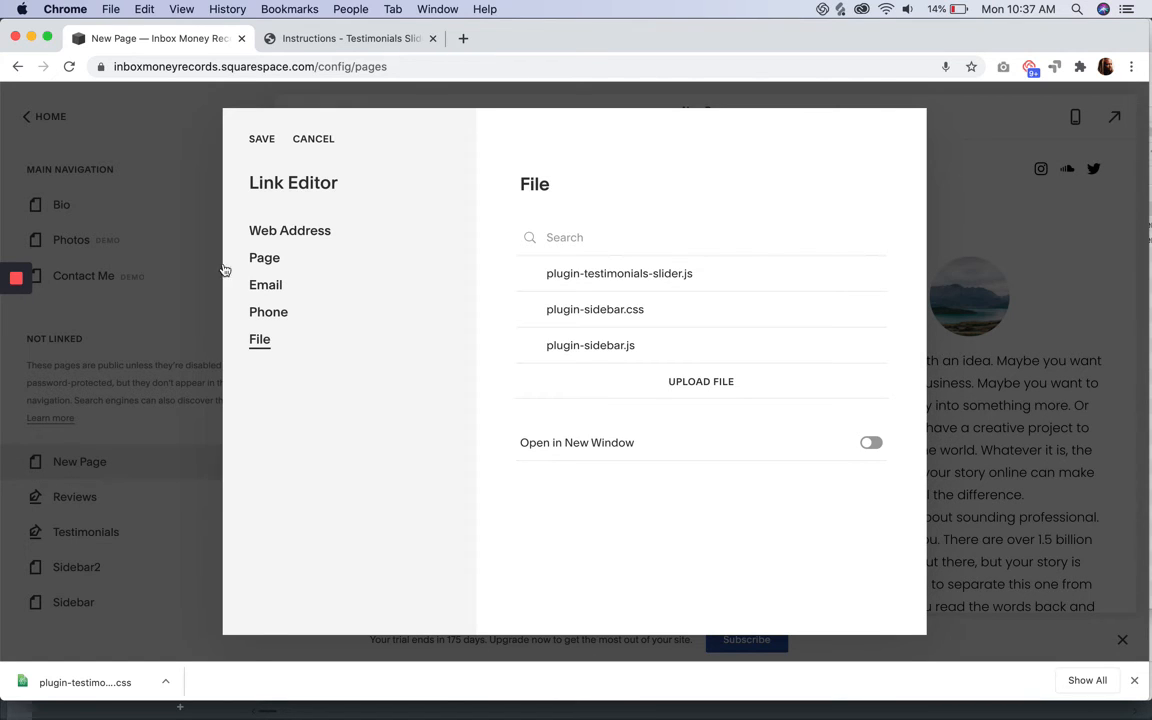
Upload the downloaded slider CSS file and rename it plugin-testimonials-slider.css, leaving the link editor without creating a link.
mouse_move(20, 285)
click(18, 345)
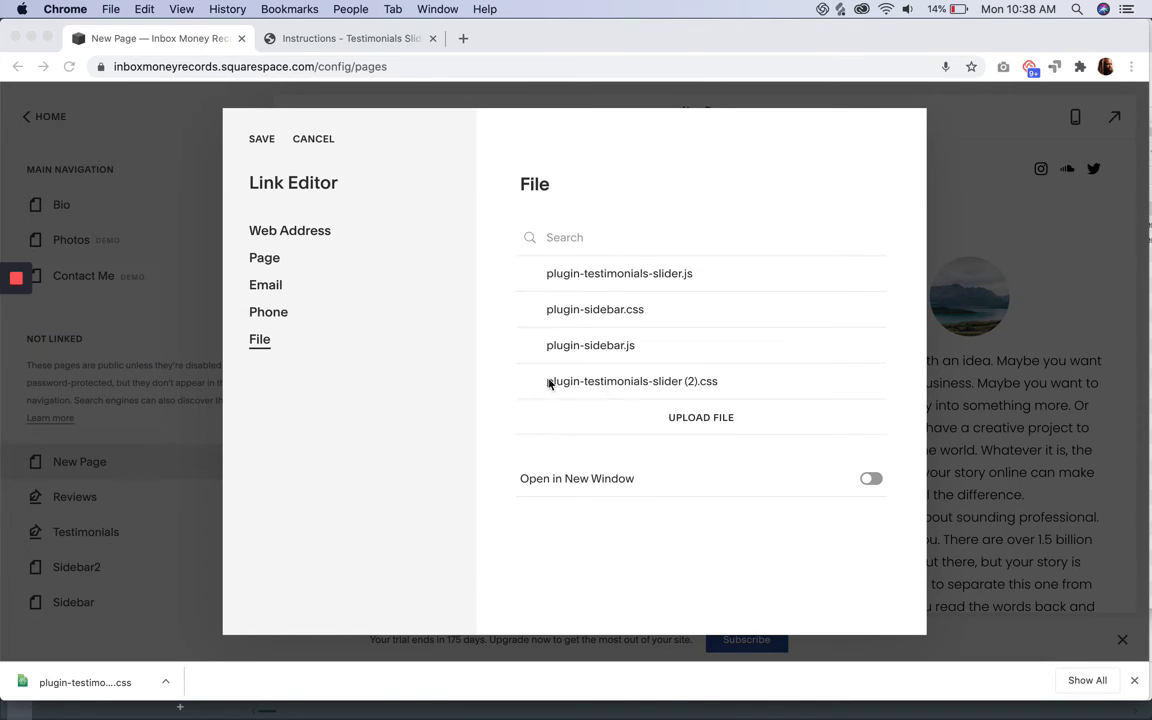
mouse_move(684, 382)
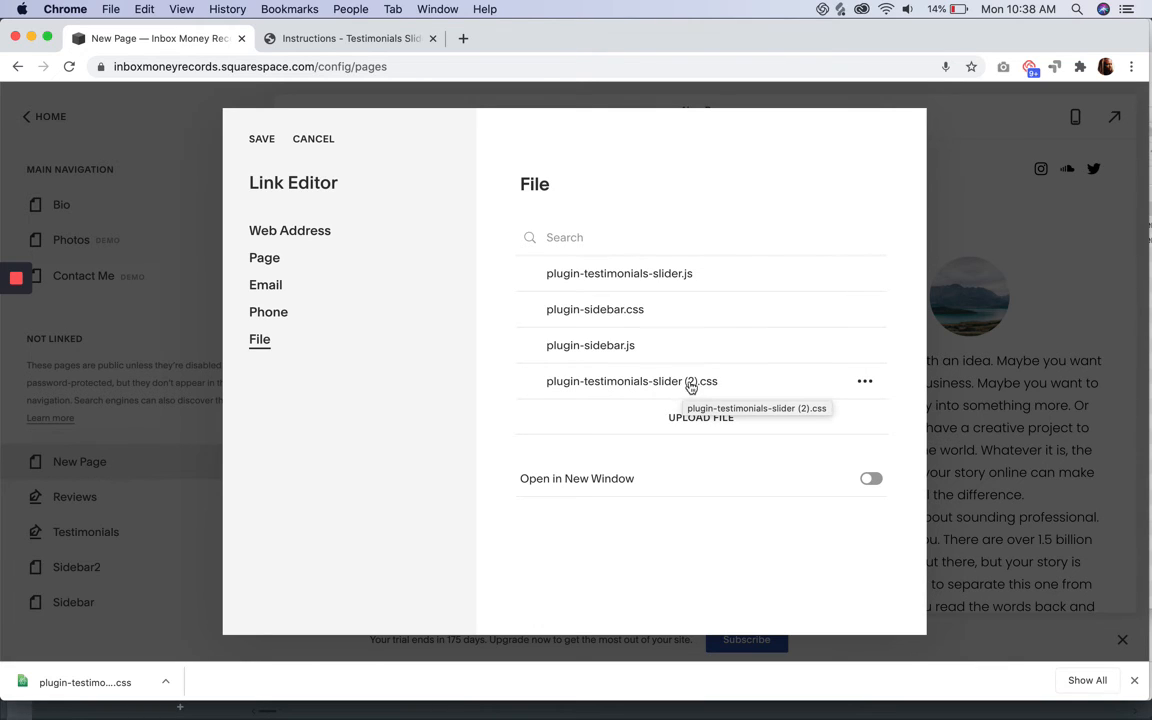
click(860, 382)
click(848, 416)
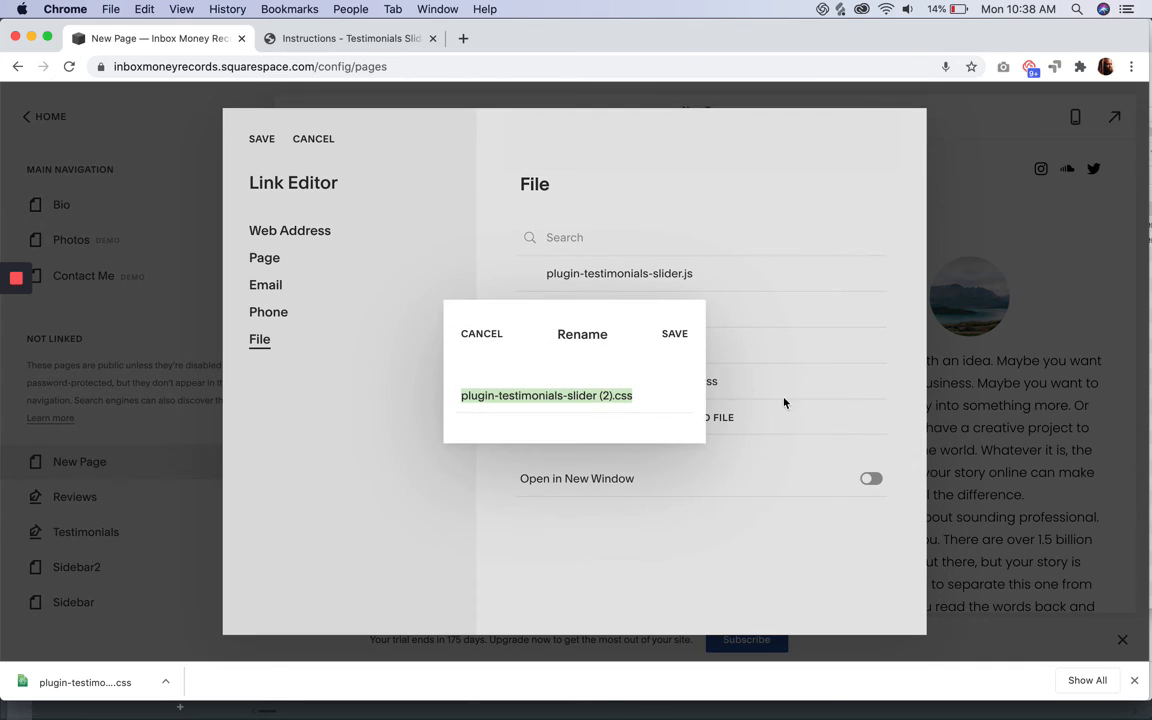
click(612, 398)
key(BackSpace)
key(BackSpace)
key(BackSpace)
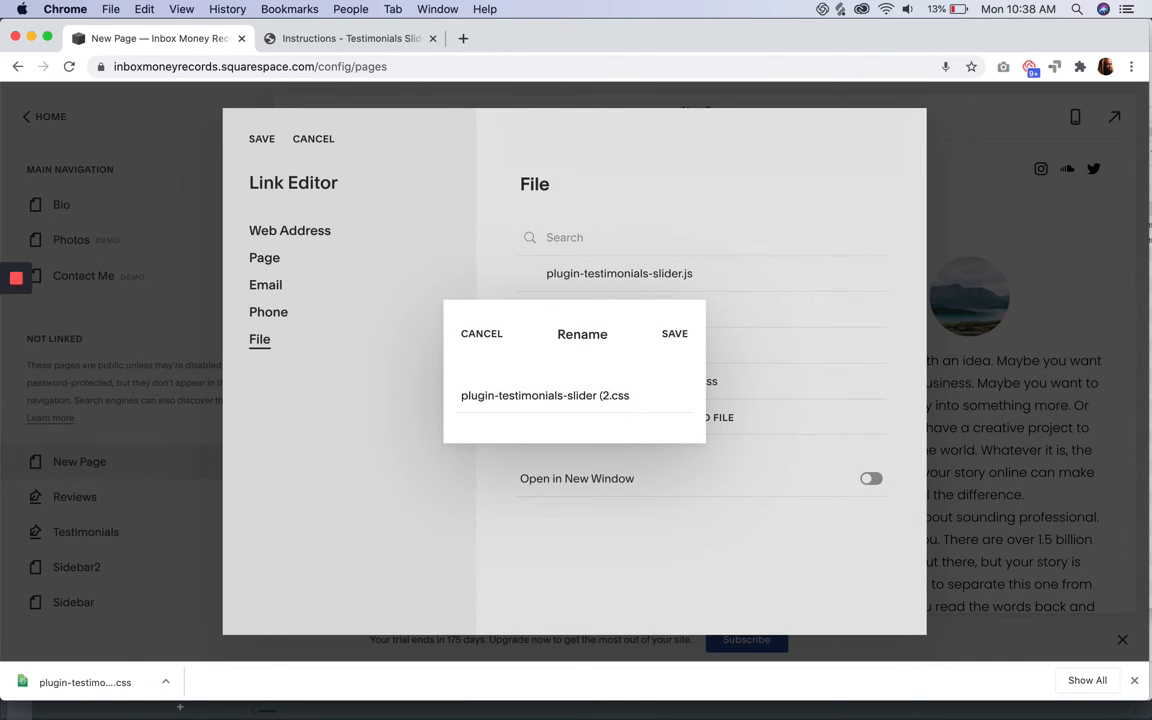
key(Return)
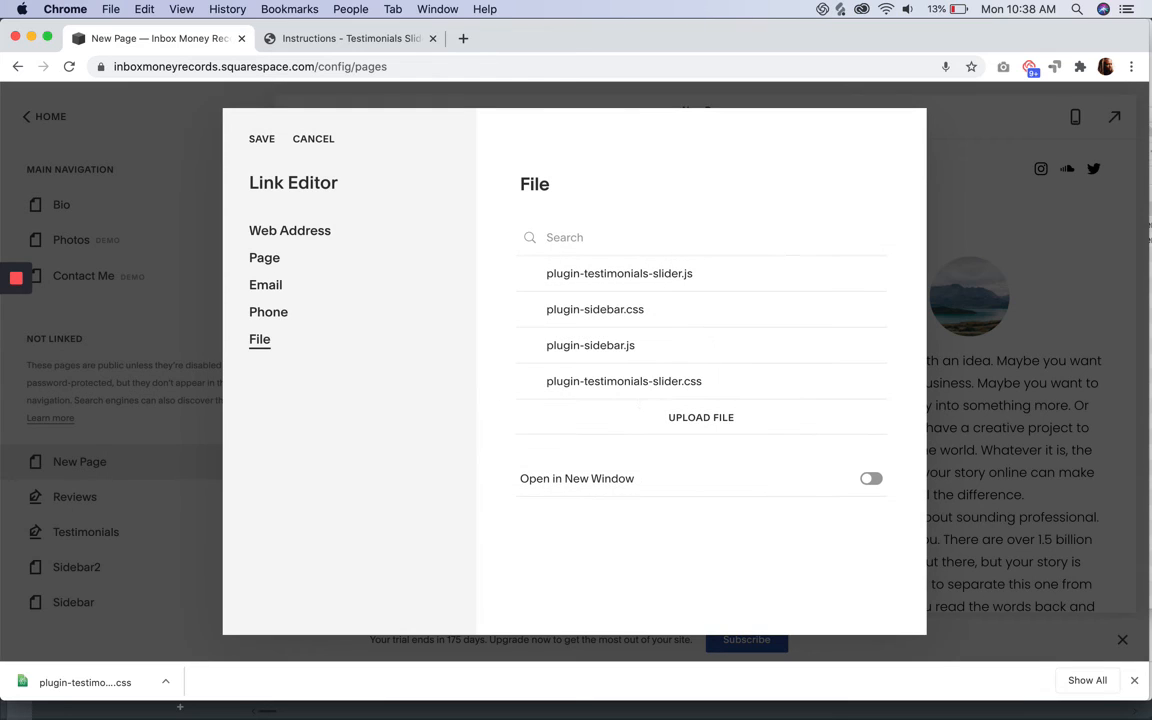
click(313, 145)
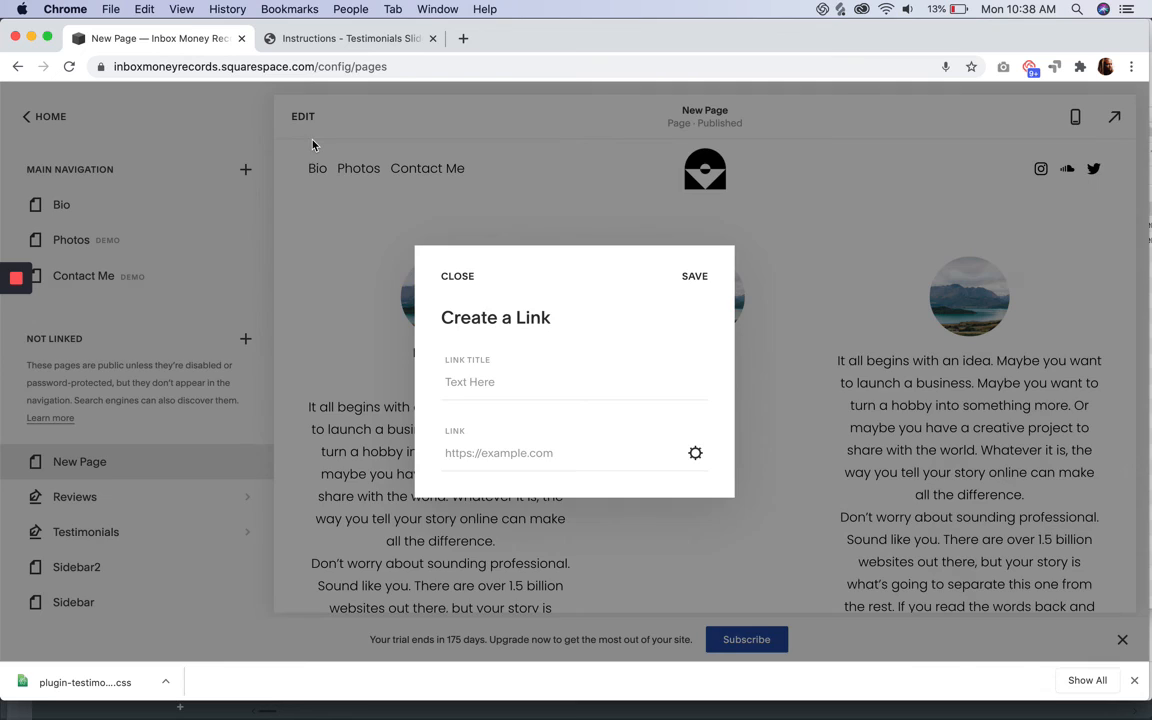
click(458, 277)
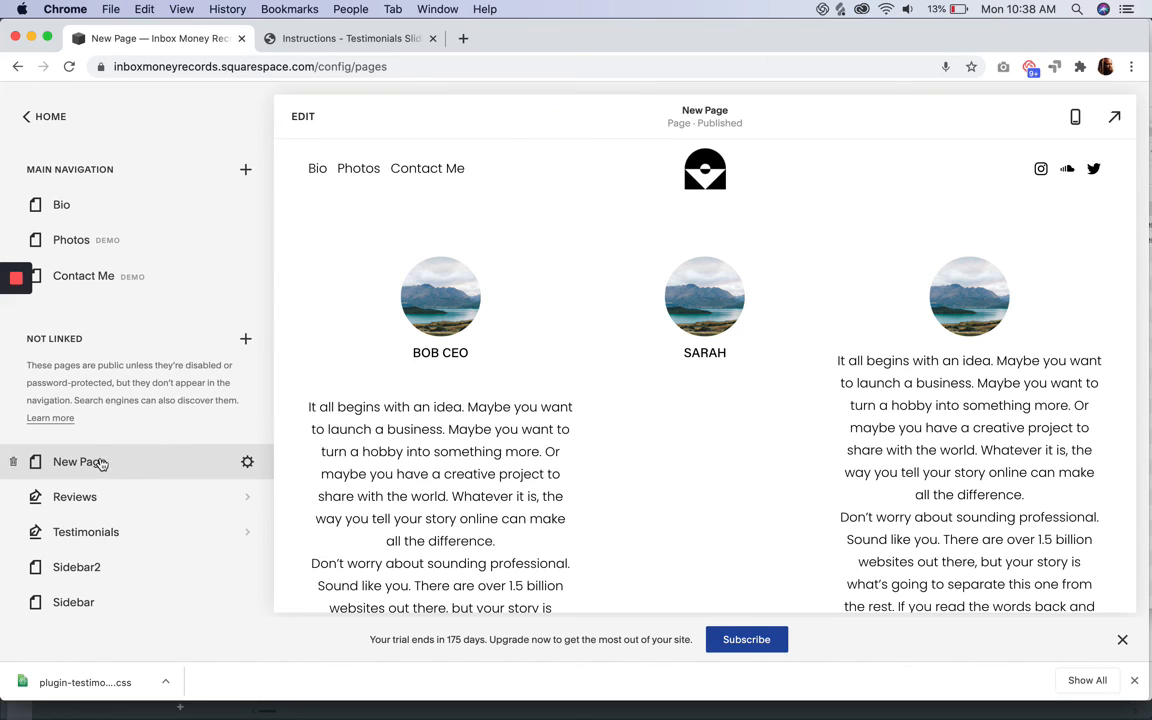
Refresh New Page by opening Home and returning to it, and check the restyled slider through to its third testimonial.
scroll(100, 463, down, 3)
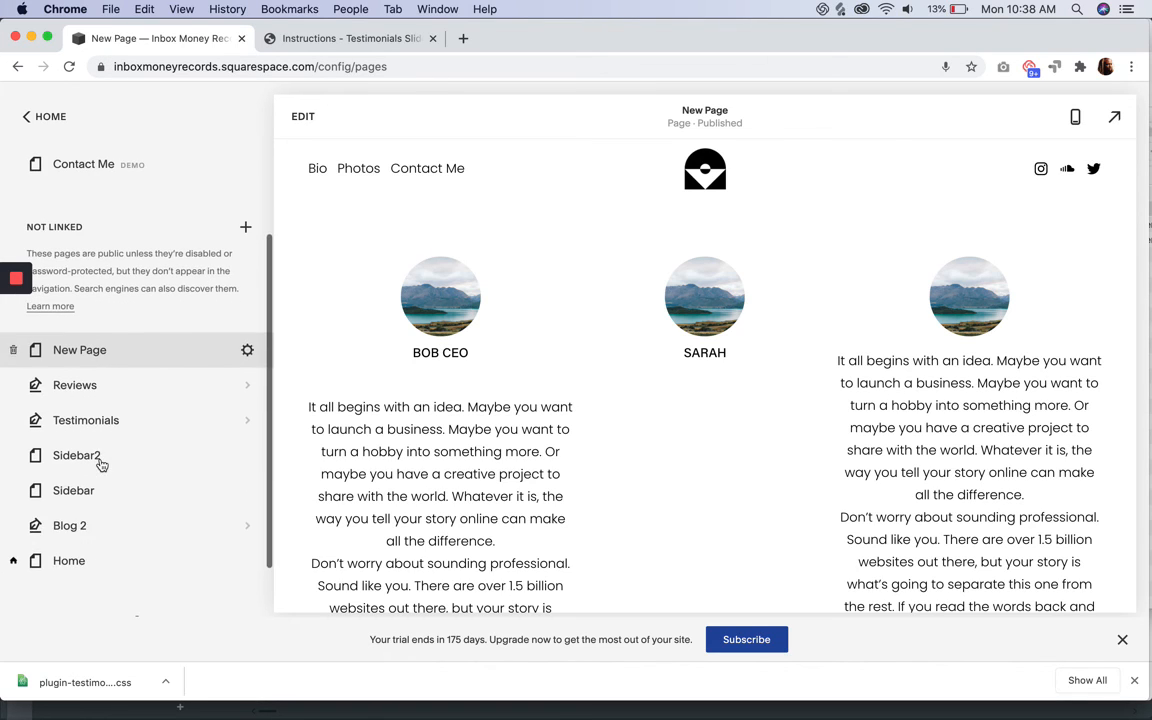
click(60, 562)
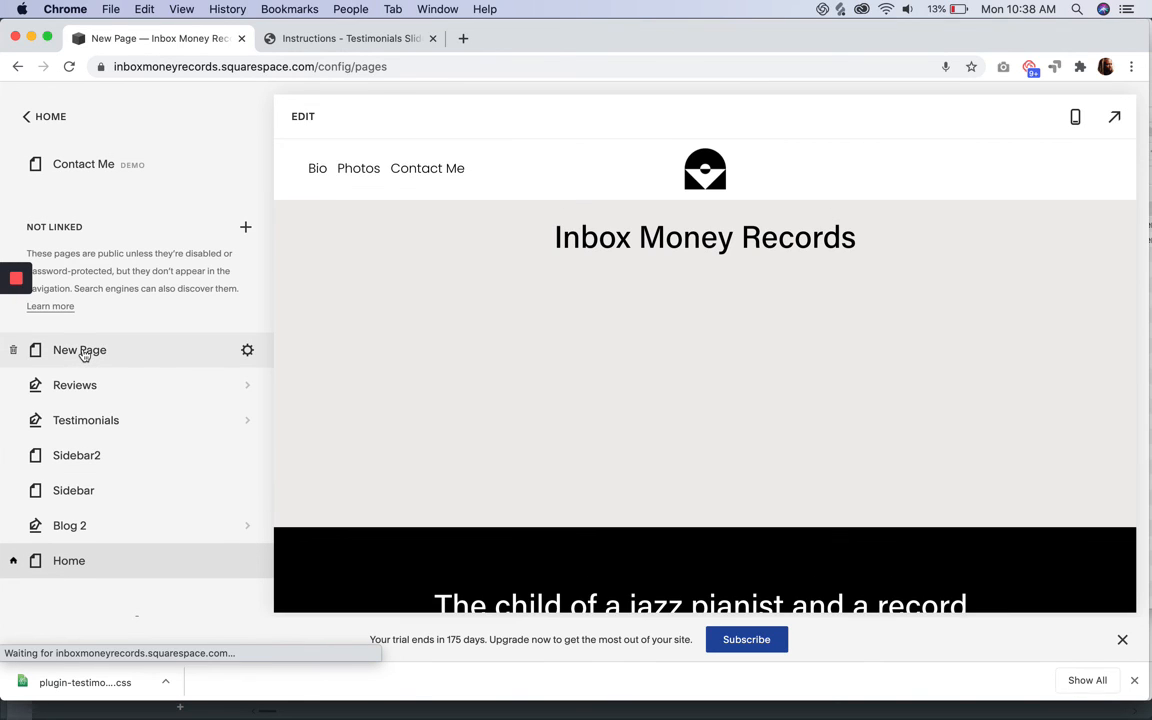
click(84, 354)
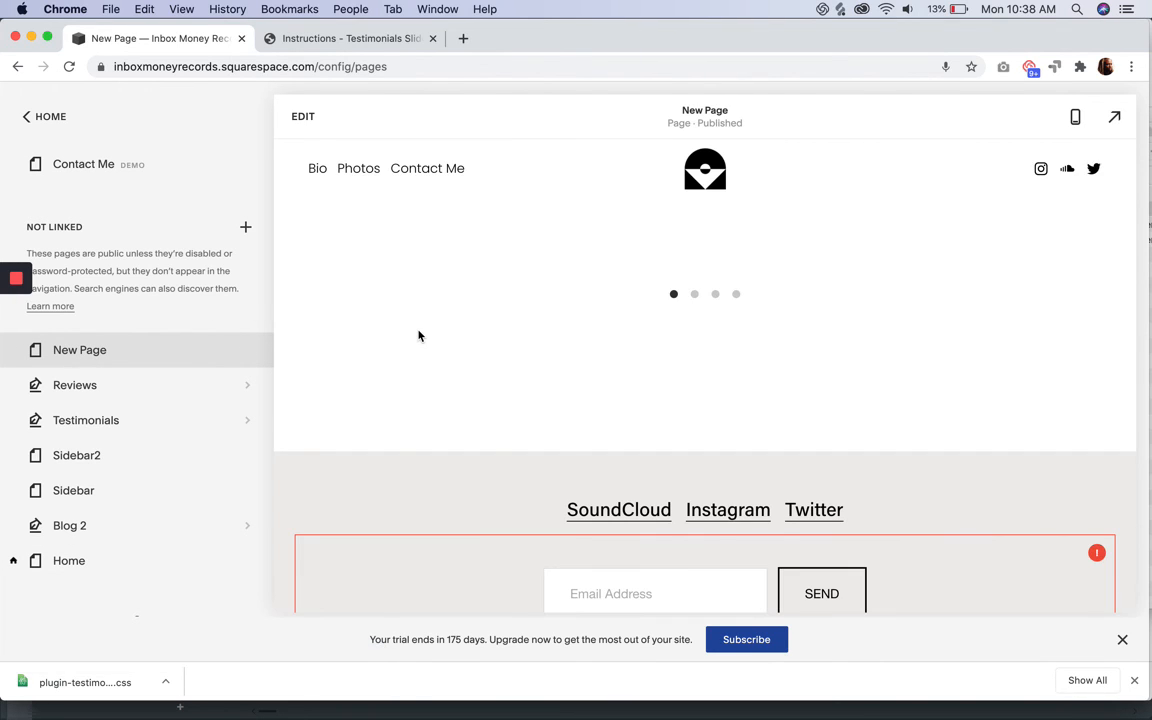
scroll(419, 335, down, 1)
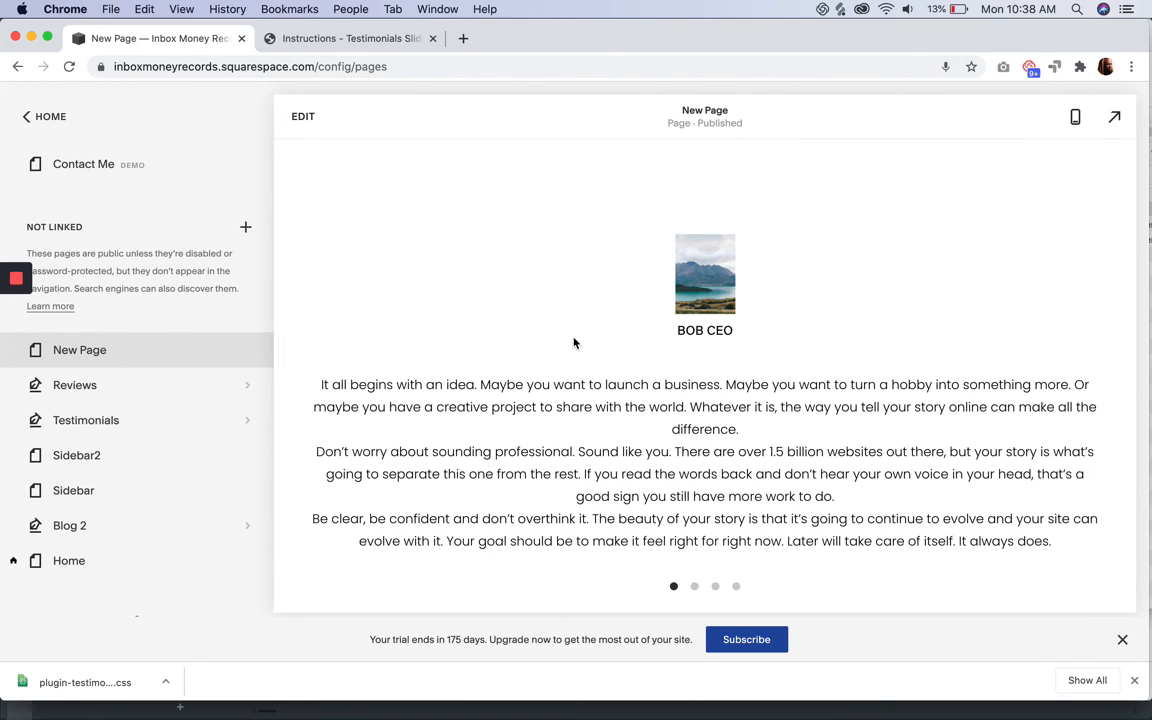
scroll(575, 338, down, 3)
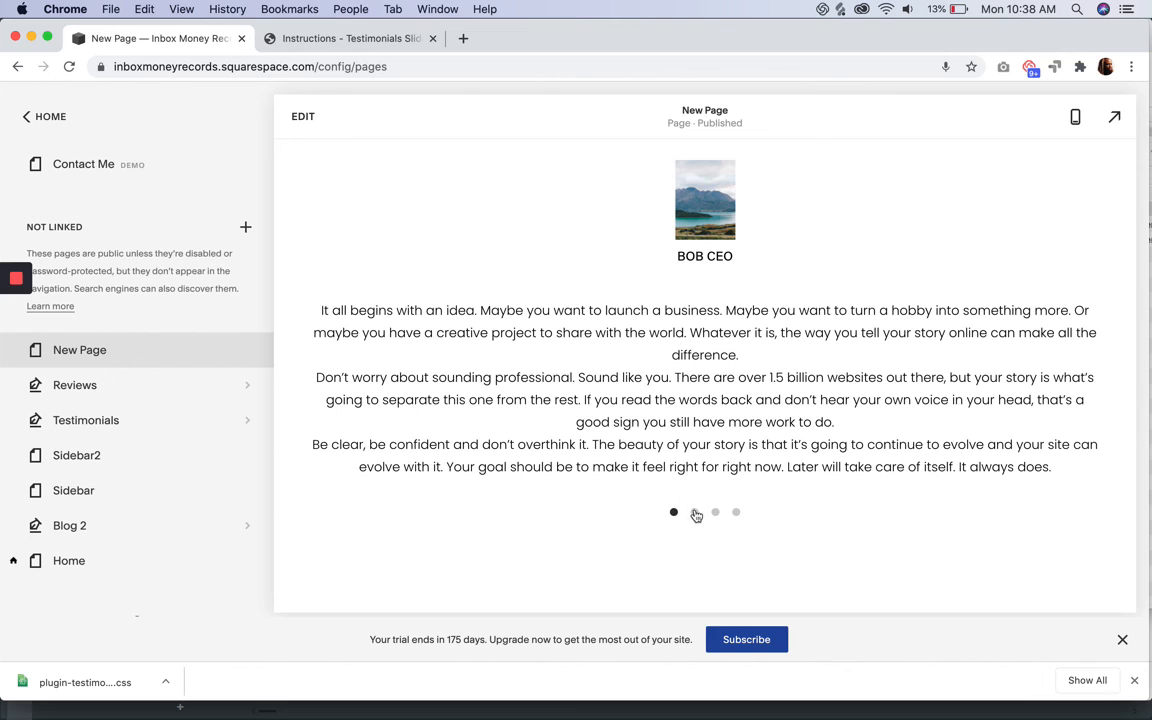
click(694, 512)
click(714, 513)
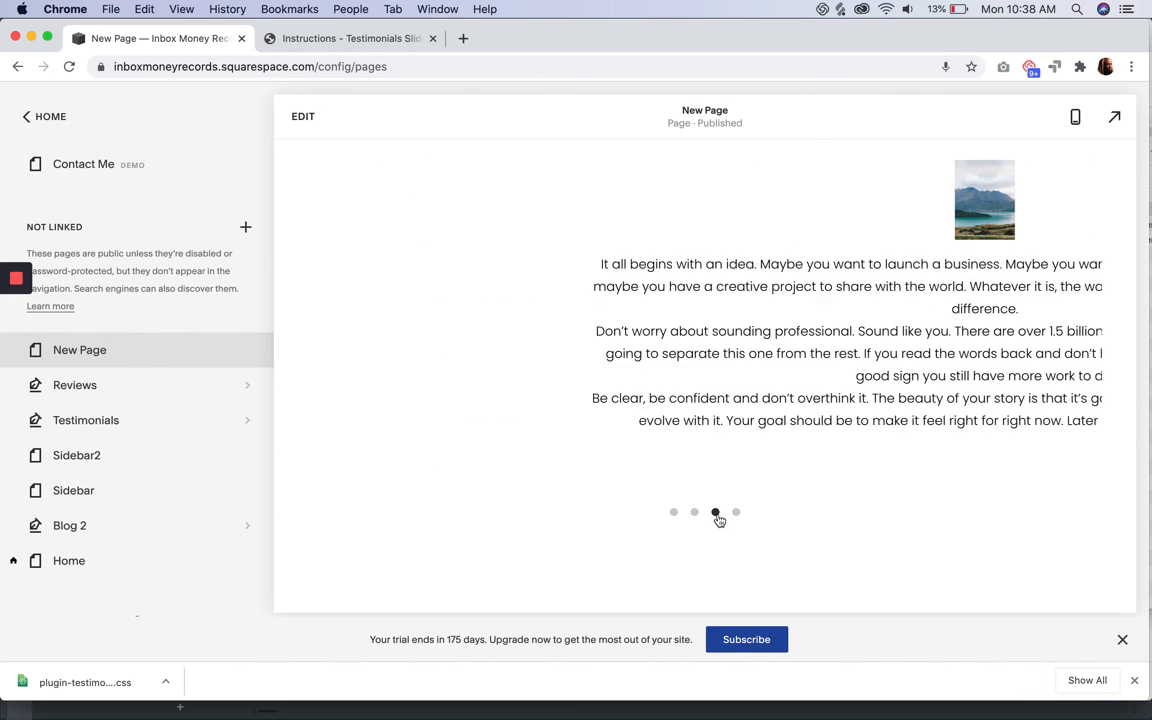
scroll(640, 463, up, 4)
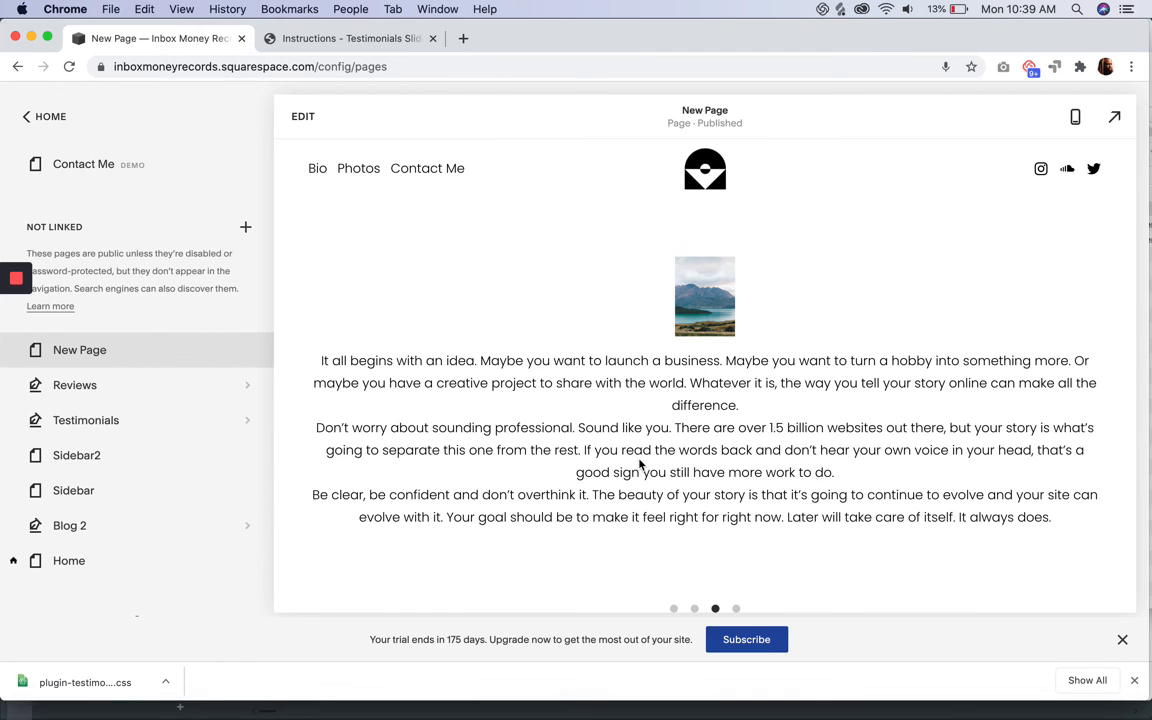
Return to the plugin's instructions page and look back from the Customize section through Setup to the end of Install.
click(368, 40)
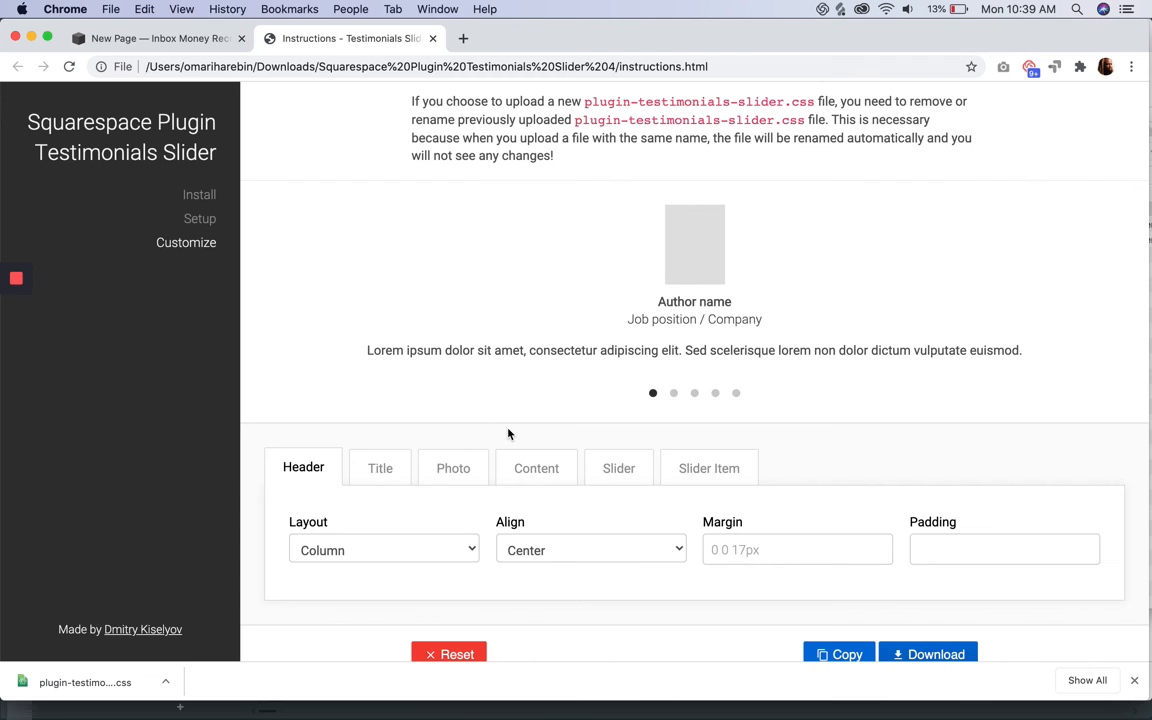
scroll(508, 433, down, 1)
scroll(508, 433, up, 3)
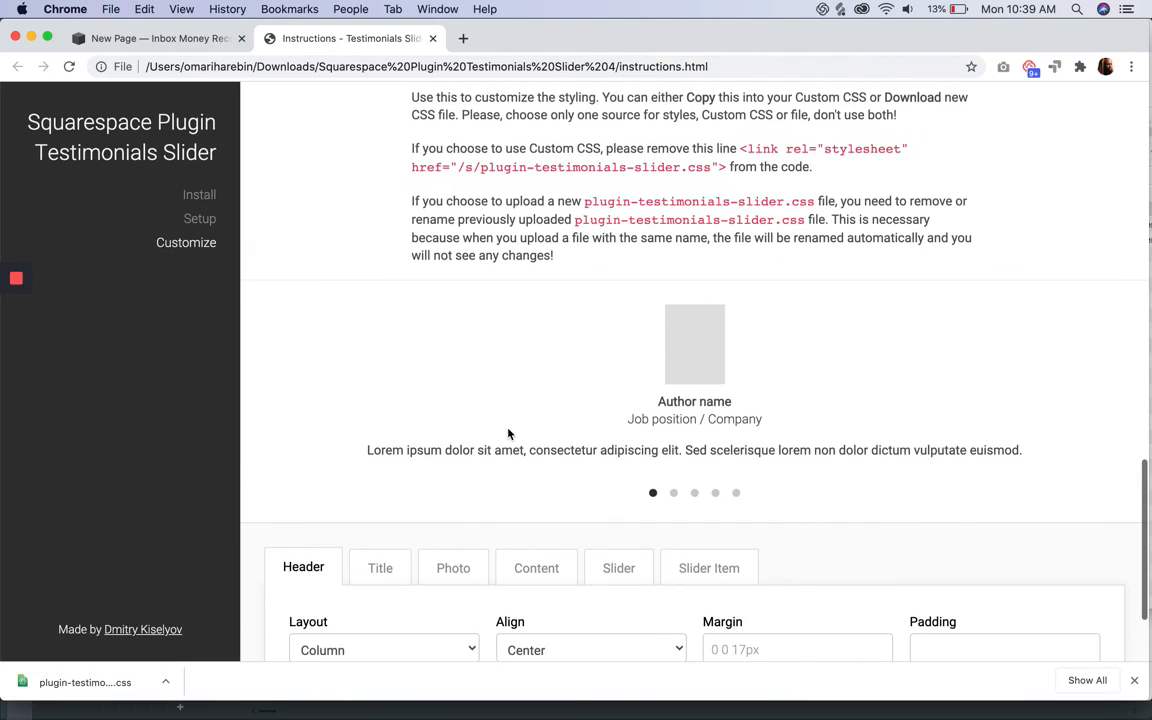
scroll(508, 433, up, 5)
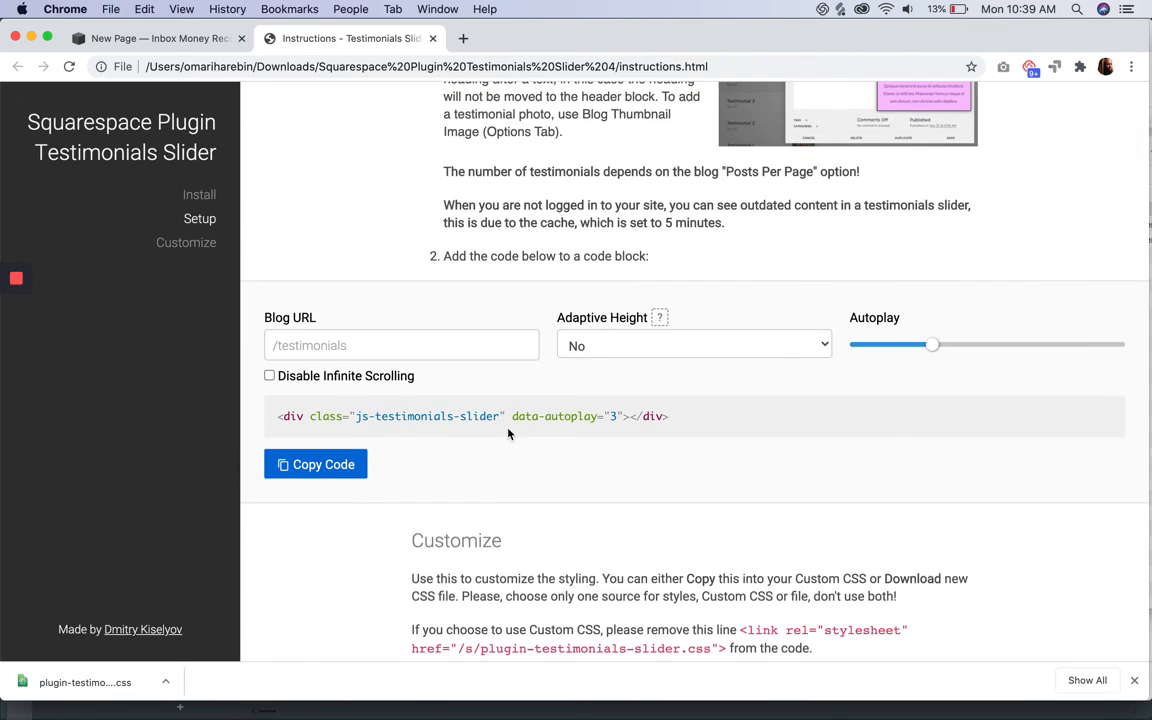
scroll(508, 433, up, 4)
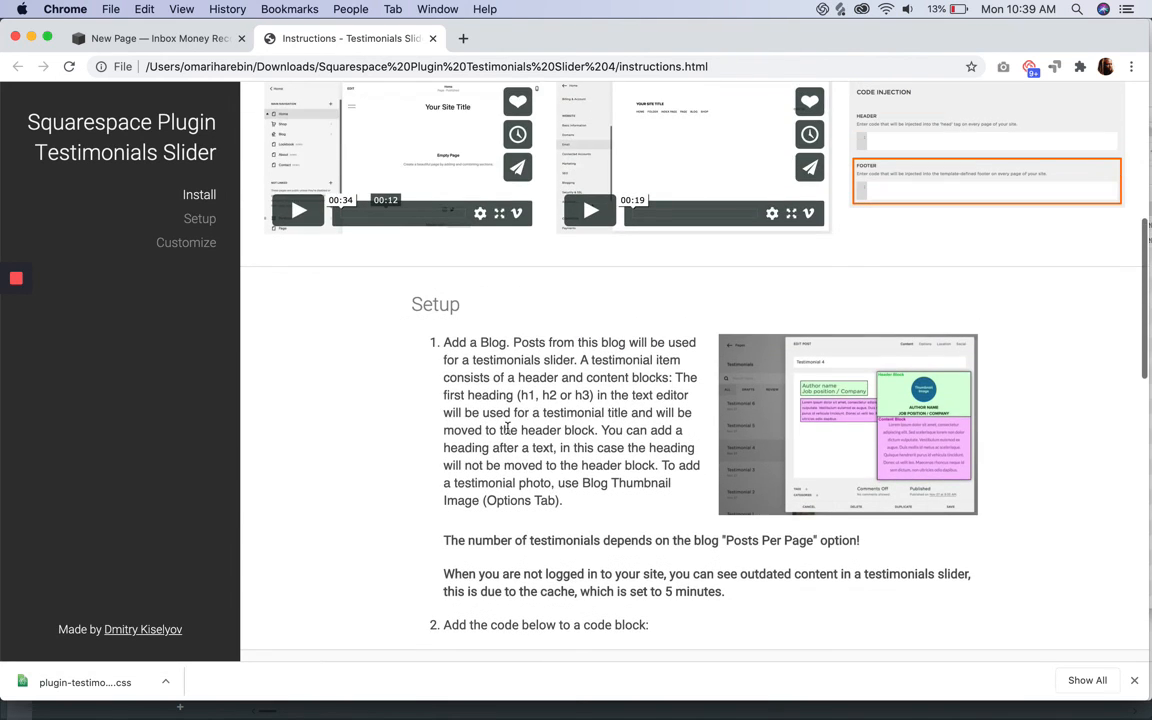